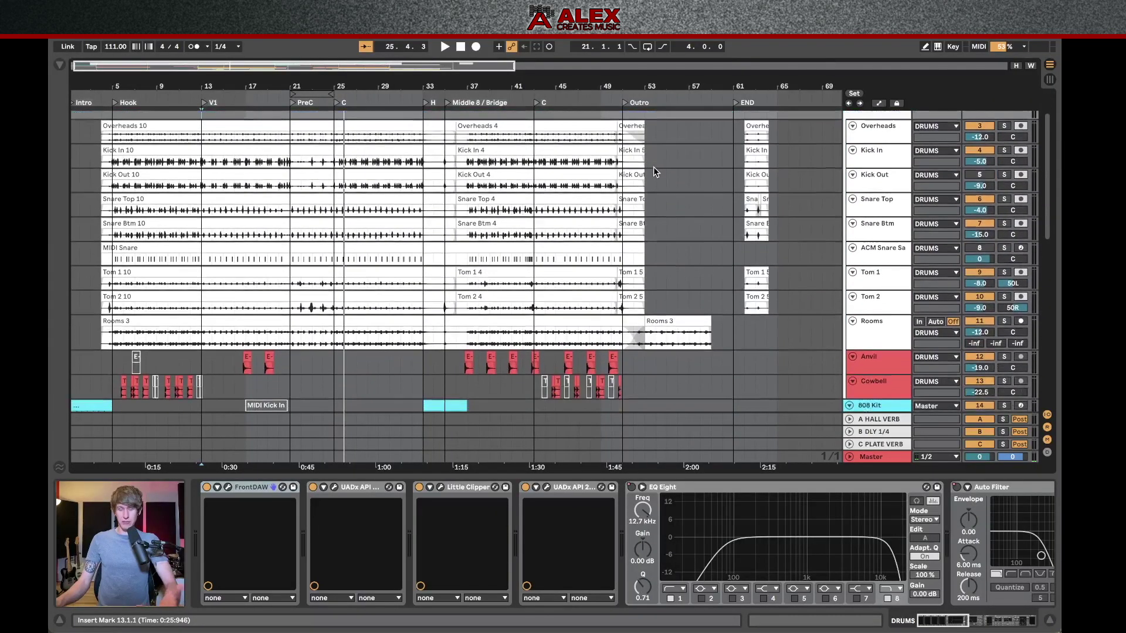
Time-select bars 1 to 61 (1.1.1 to 61.1.1) across all tracks as the export range.
scroll(653, 167, "down", 2)
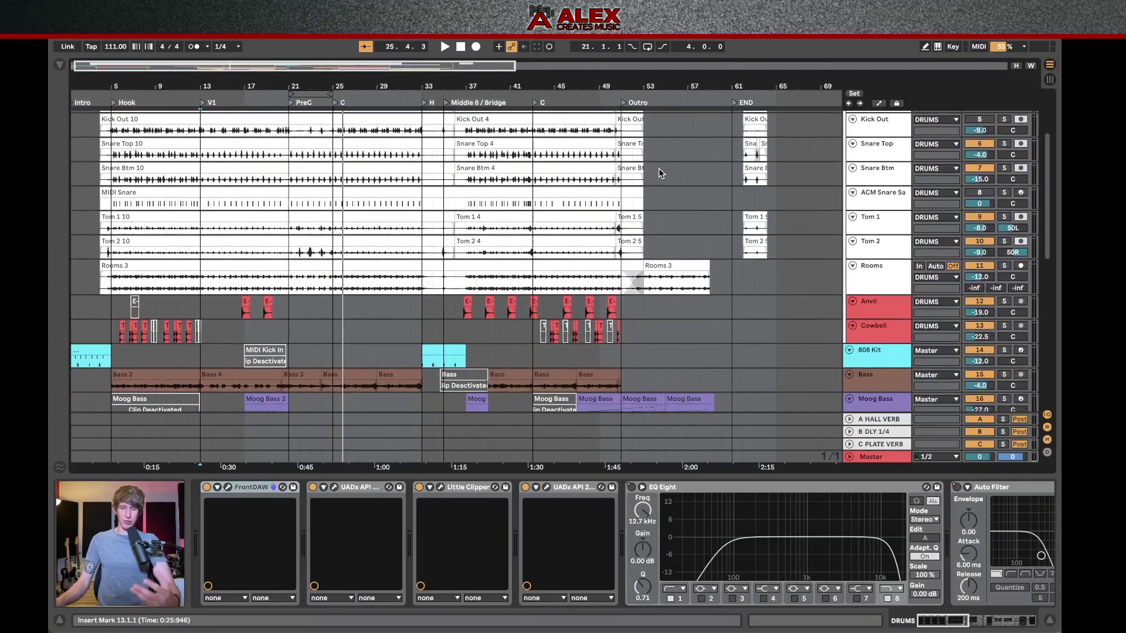
scroll(660, 167, "down", 3)
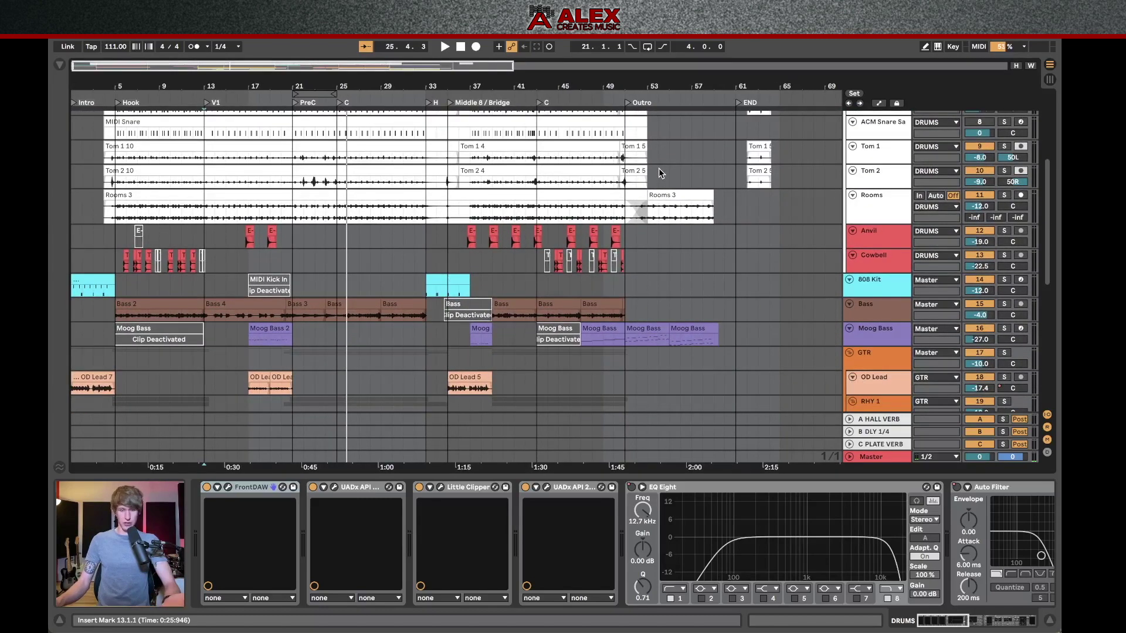
scroll(660, 173, "down", 3)
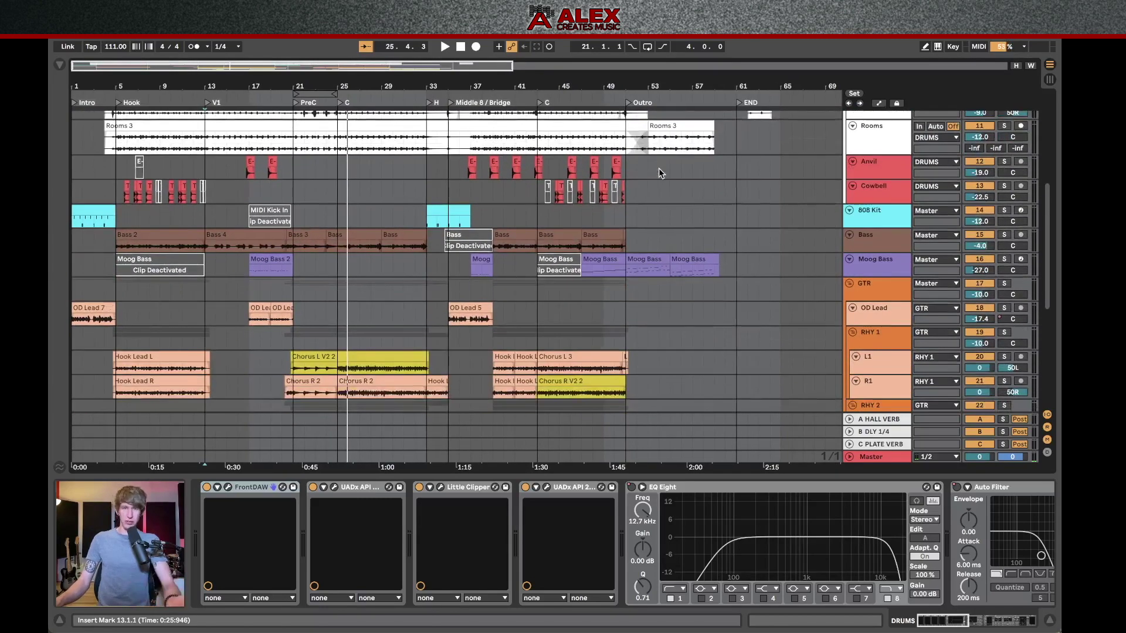
scroll(659, 168, "down", 1)
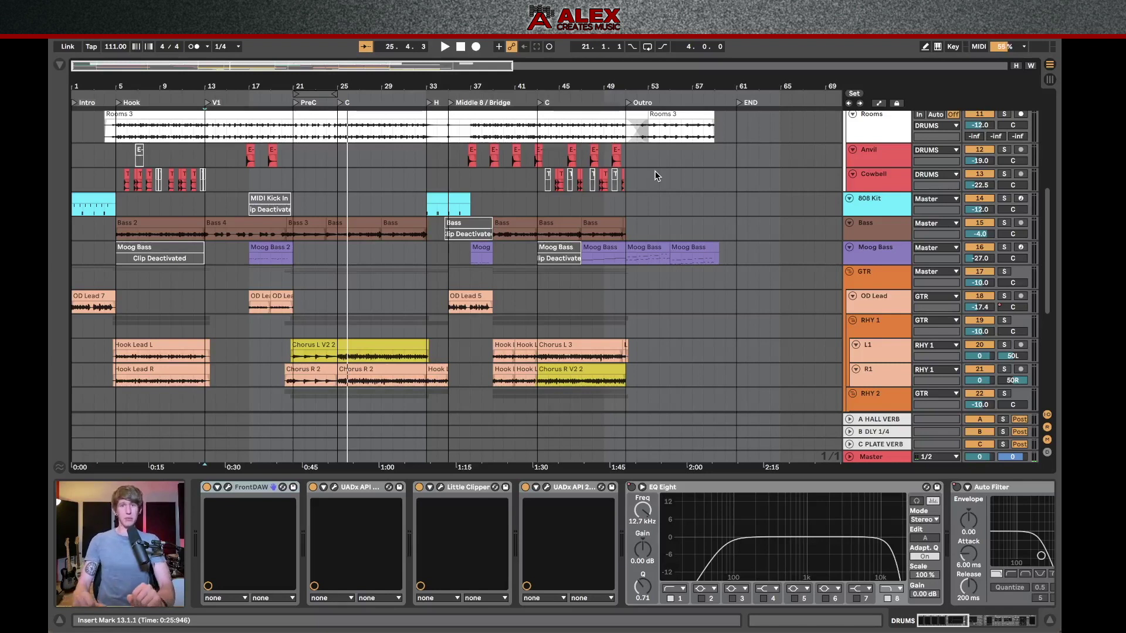
scroll(657, 176, "up", 5)
left_click(737, 144)
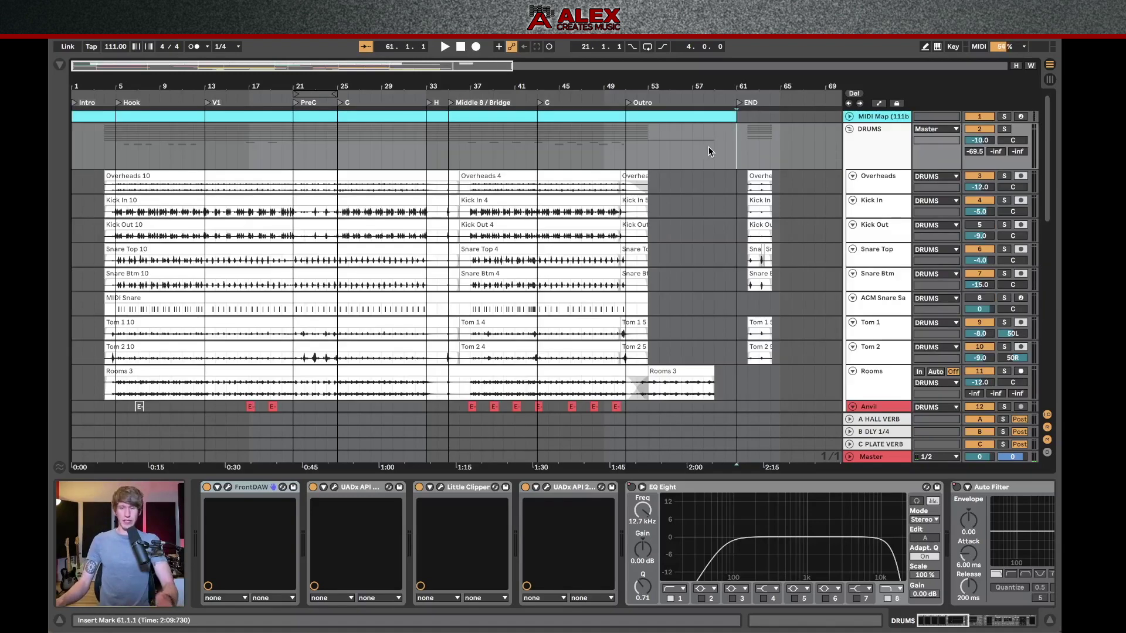
left_click_drag(732, 149, 66, 154)
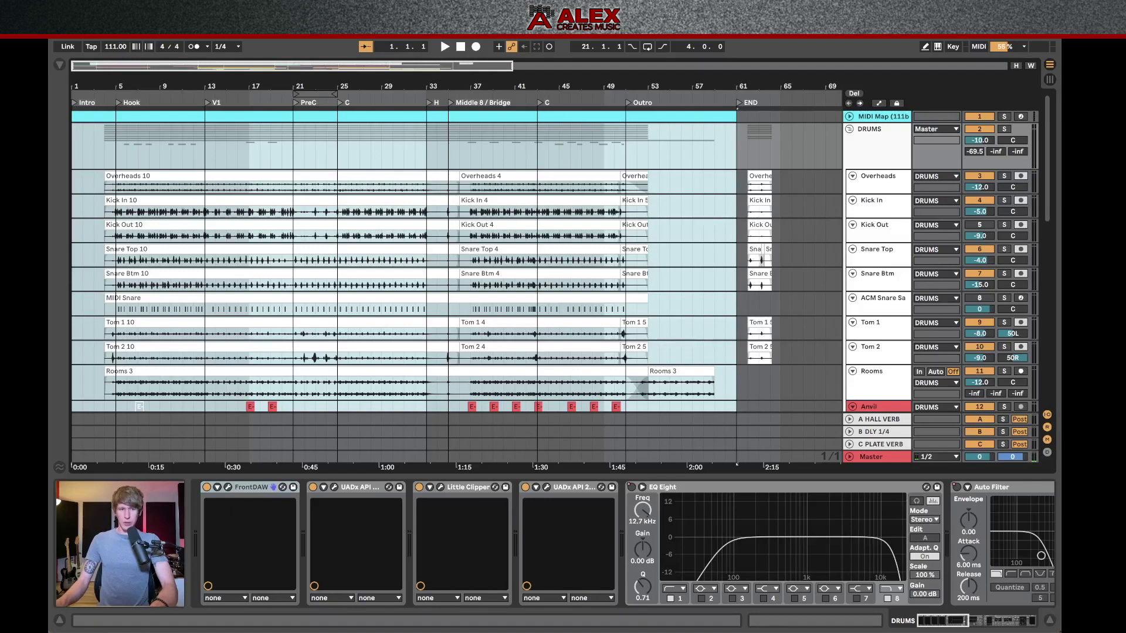
left_click(126, 30)
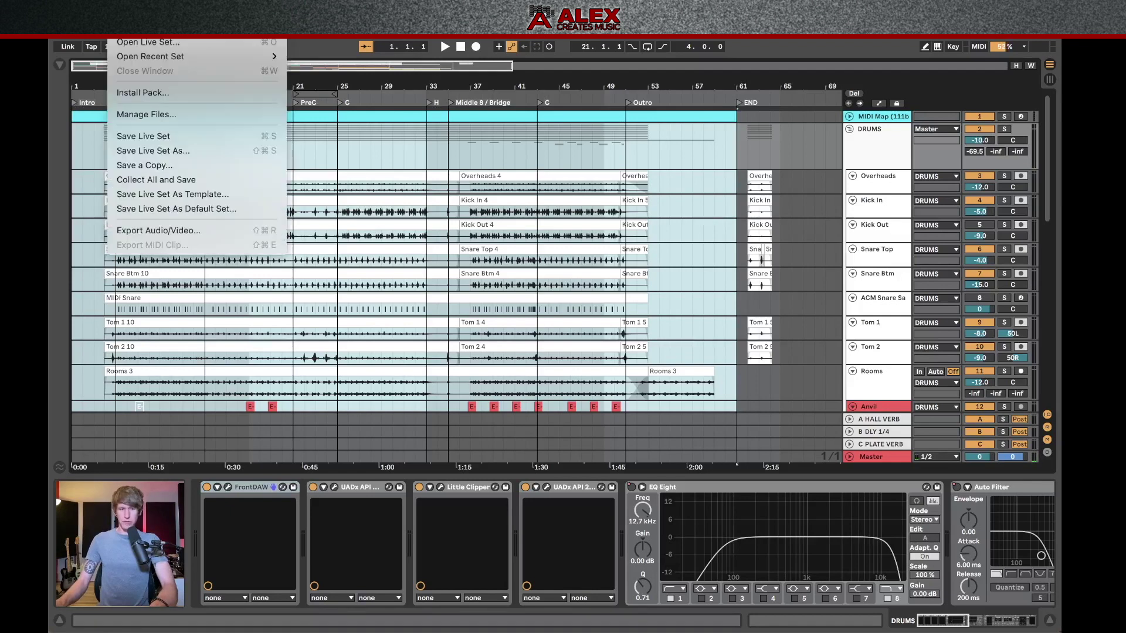
Open Export Audio/Video and set Rendered Track to All Individual Tracks.
left_click(219, 232)
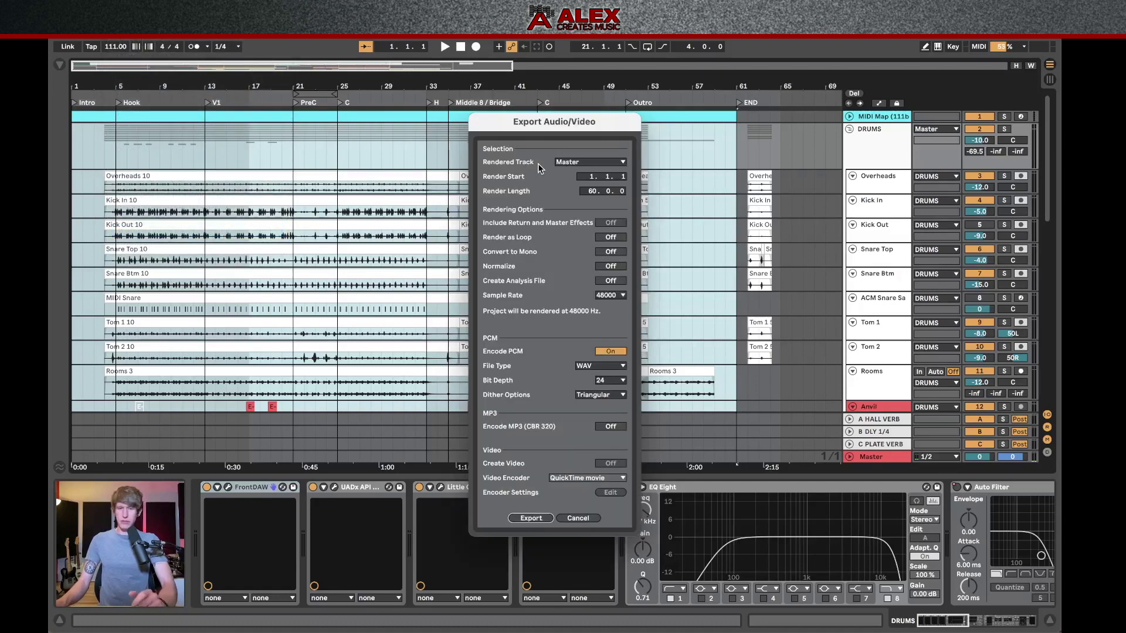
left_click(577, 164)
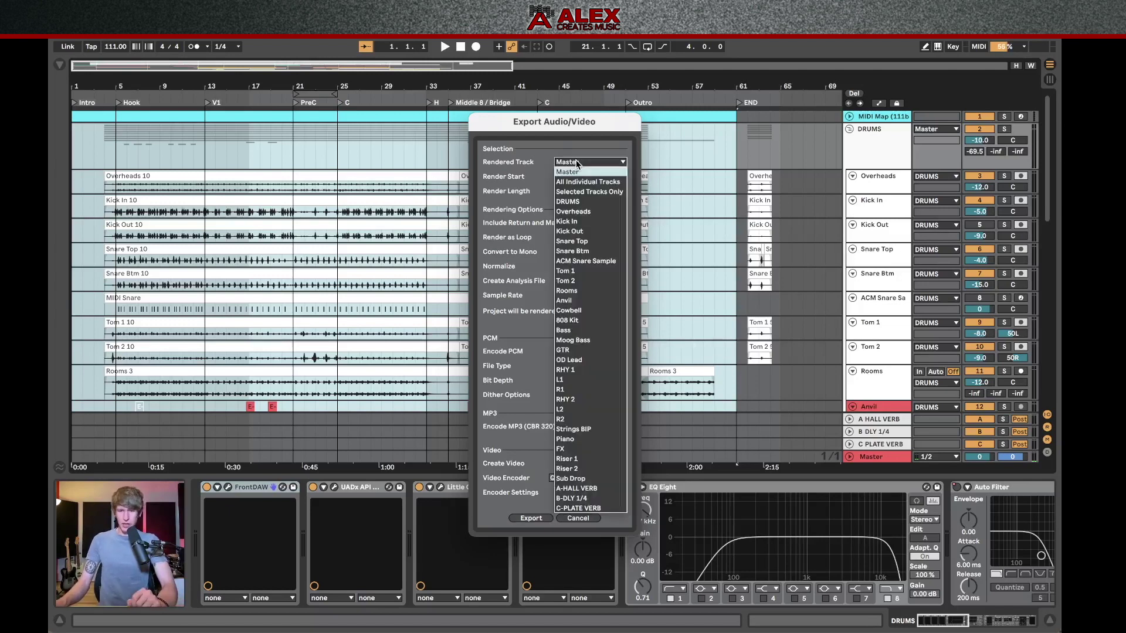
left_click(616, 184)
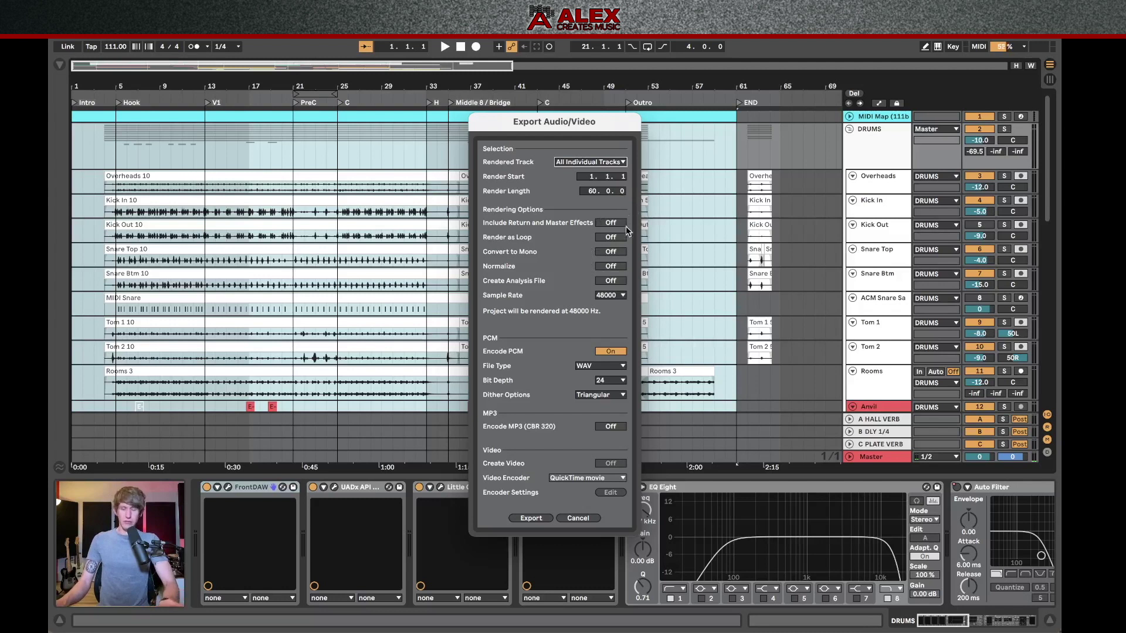
Confirm the export format: 48000 Hz sample rate, WAV file type and 24-bit depth.
left_click(617, 296)
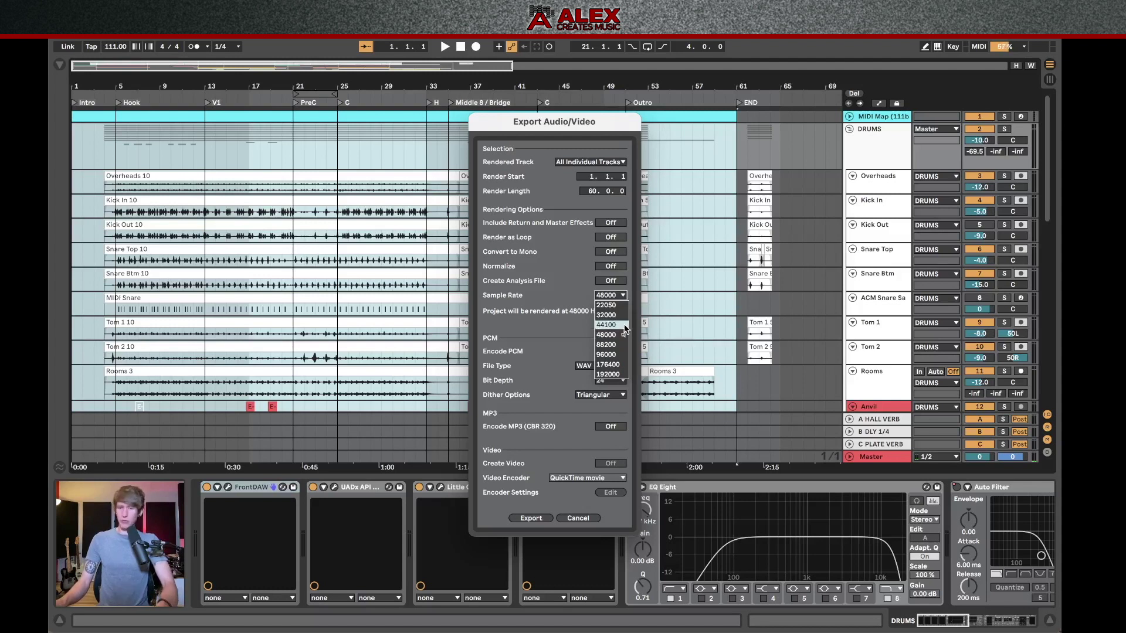
left_click(563, 303)
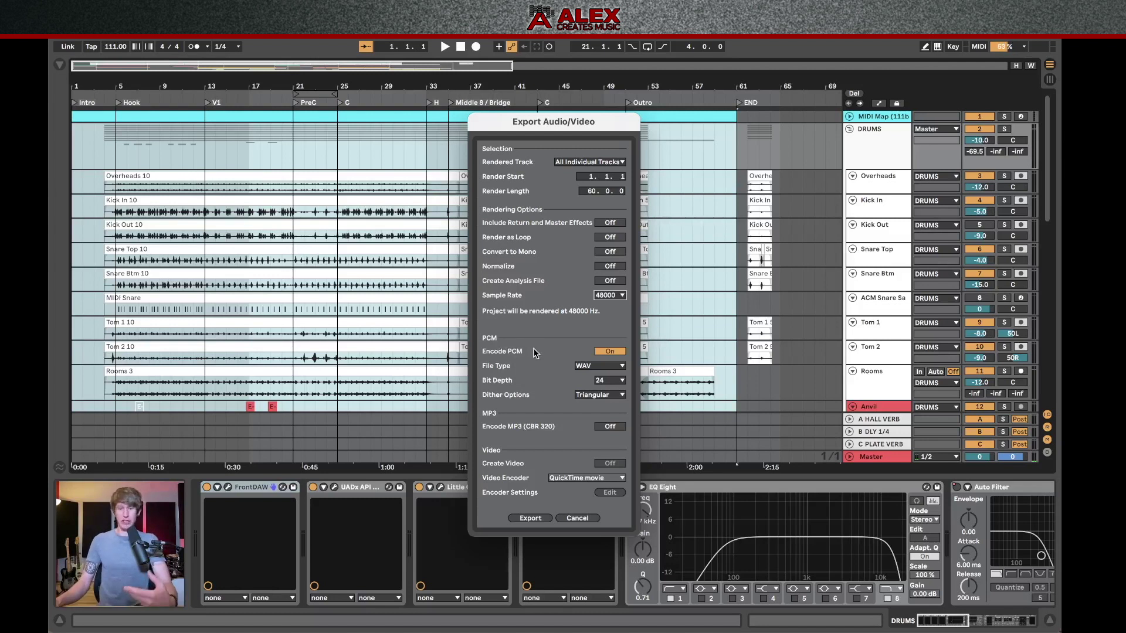
left_click(600, 365)
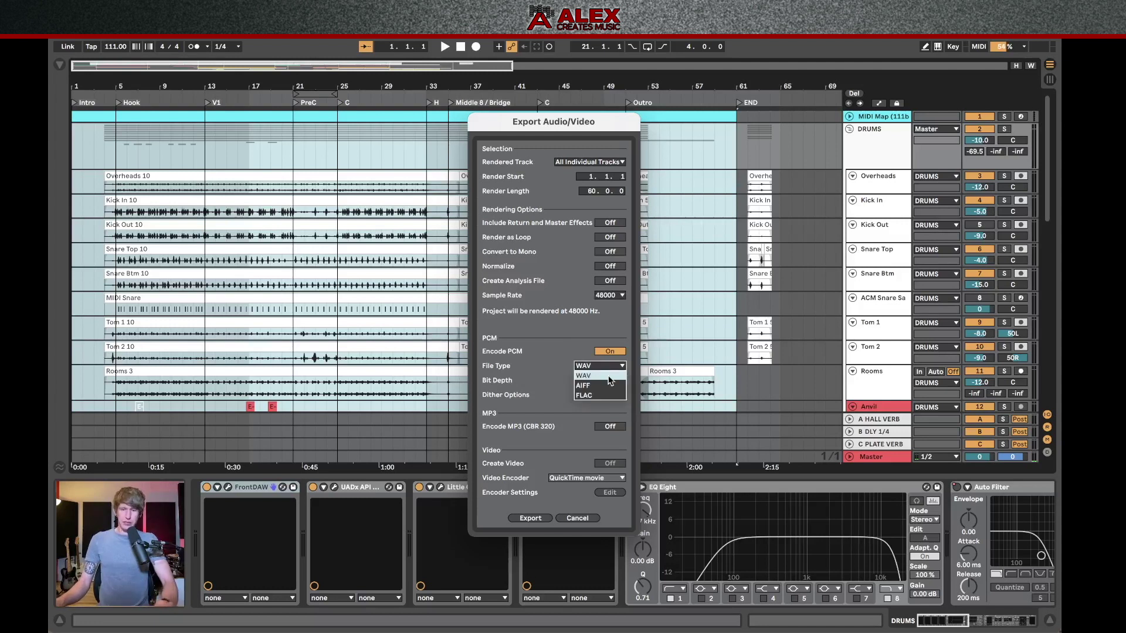
left_click(587, 367)
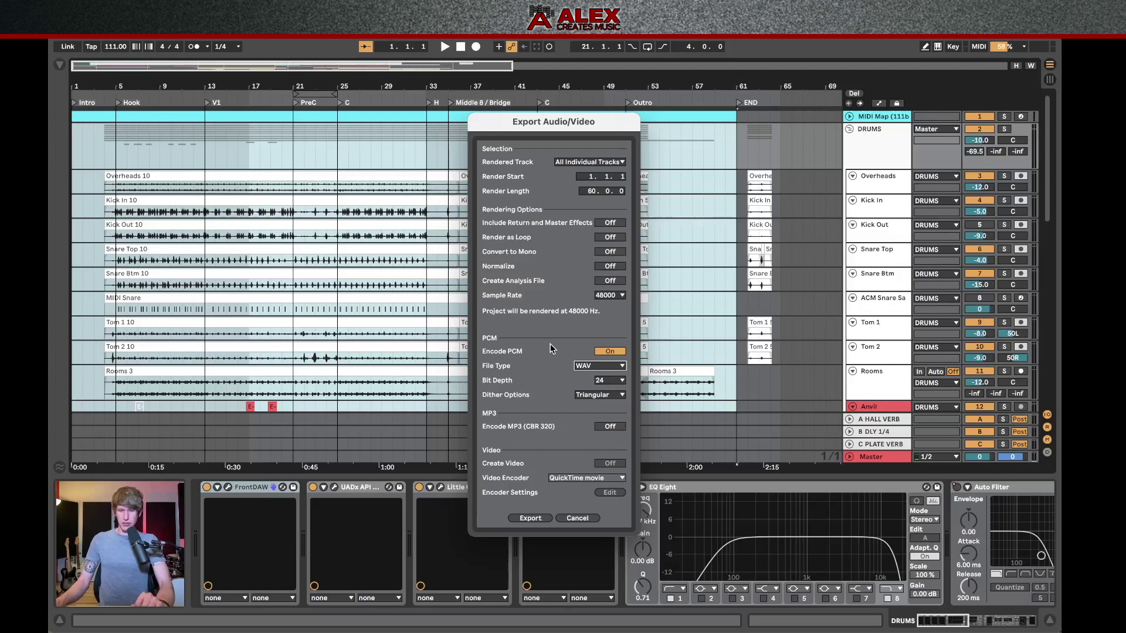
left_click(604, 382)
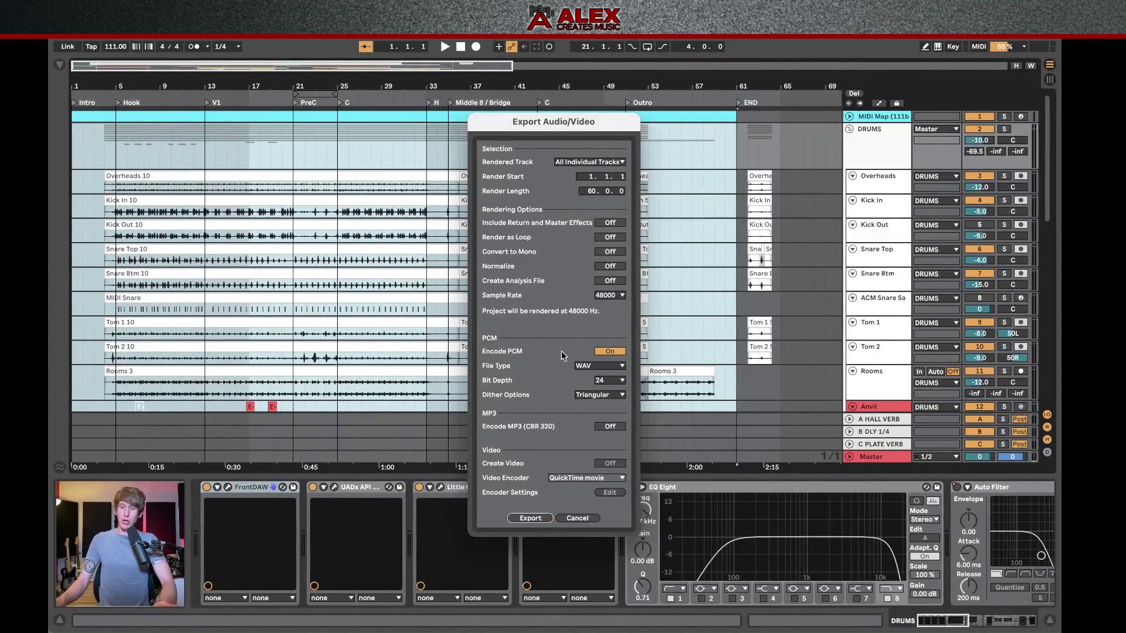
Export the tracks as 'Song 1' WAV files into the All tracks PL-DB folder.
left_click(530, 518)
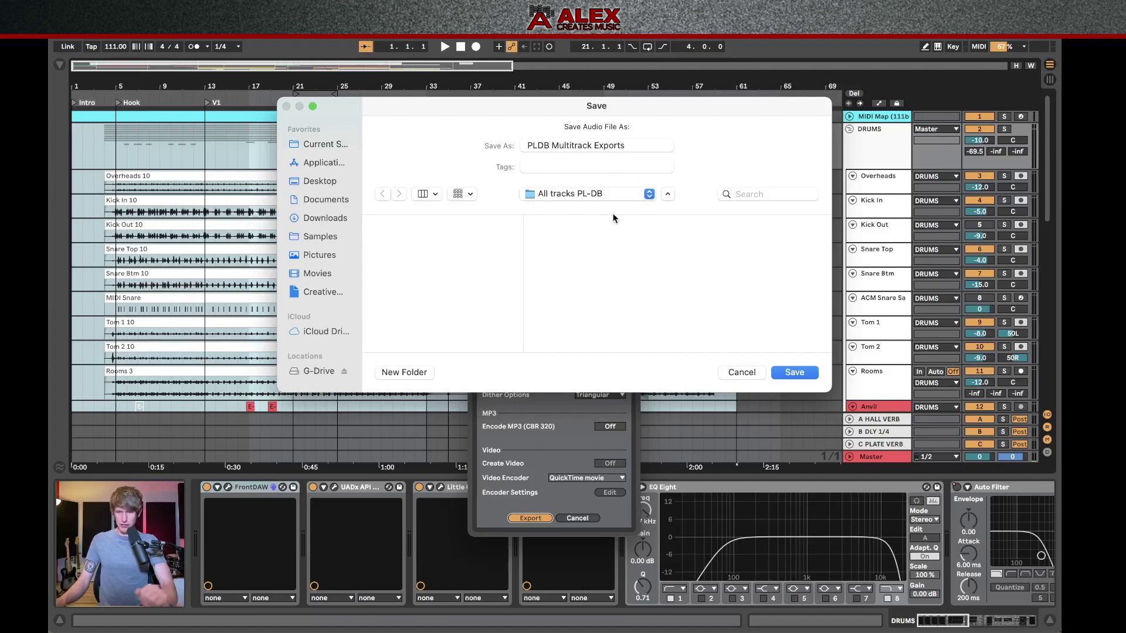
left_click(635, 150)
key("super+a")
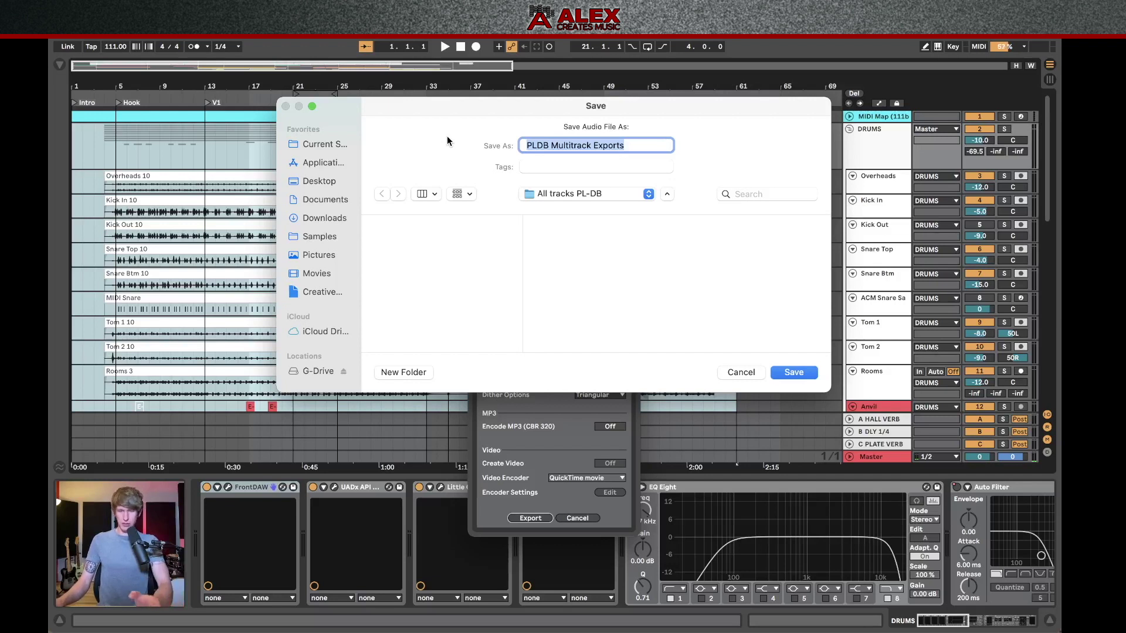
type("Song 1")
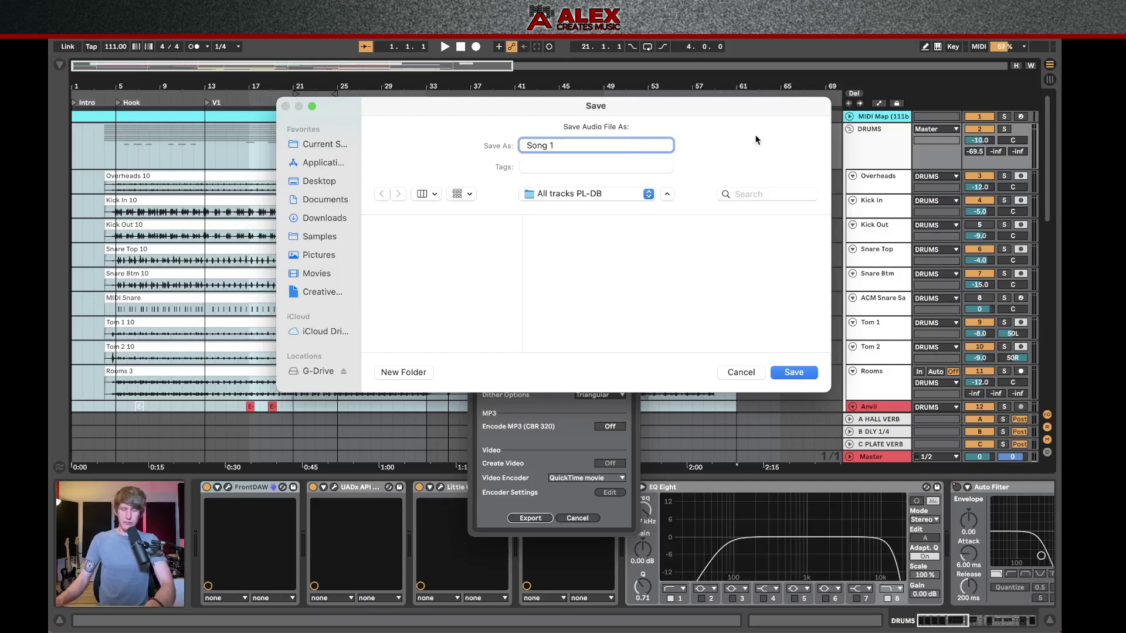
left_click(798, 375)
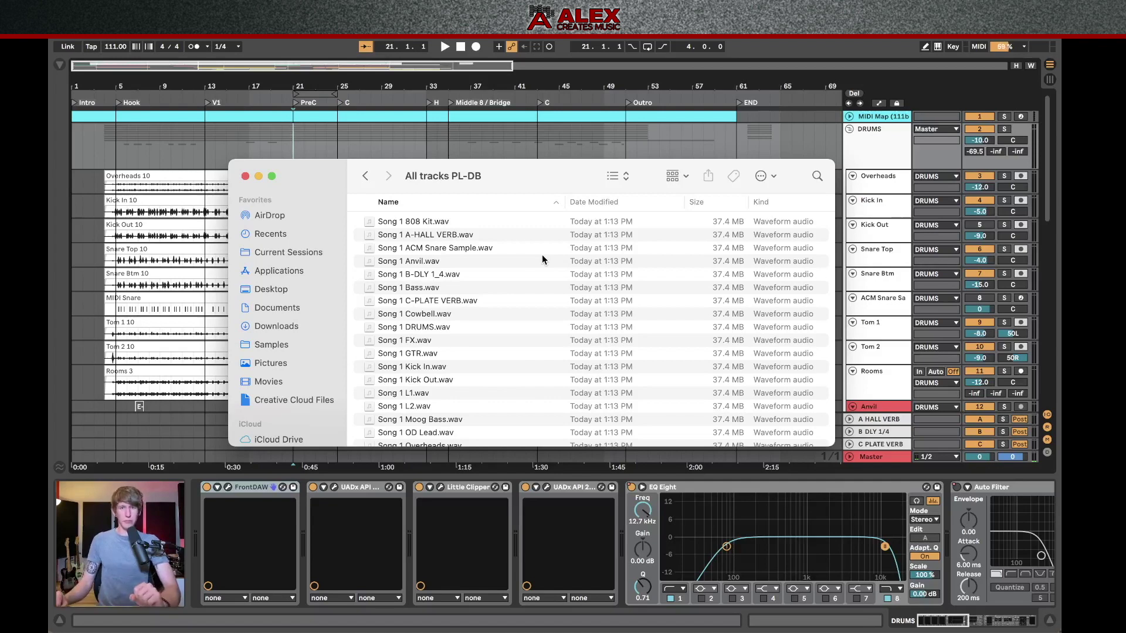
Move all 33 exported Song 1 WAV files into a new folder named 'Wet Bounces'.
left_click(503, 237)
key("super+a")
right_click(506, 241)
left_click(505, 243)
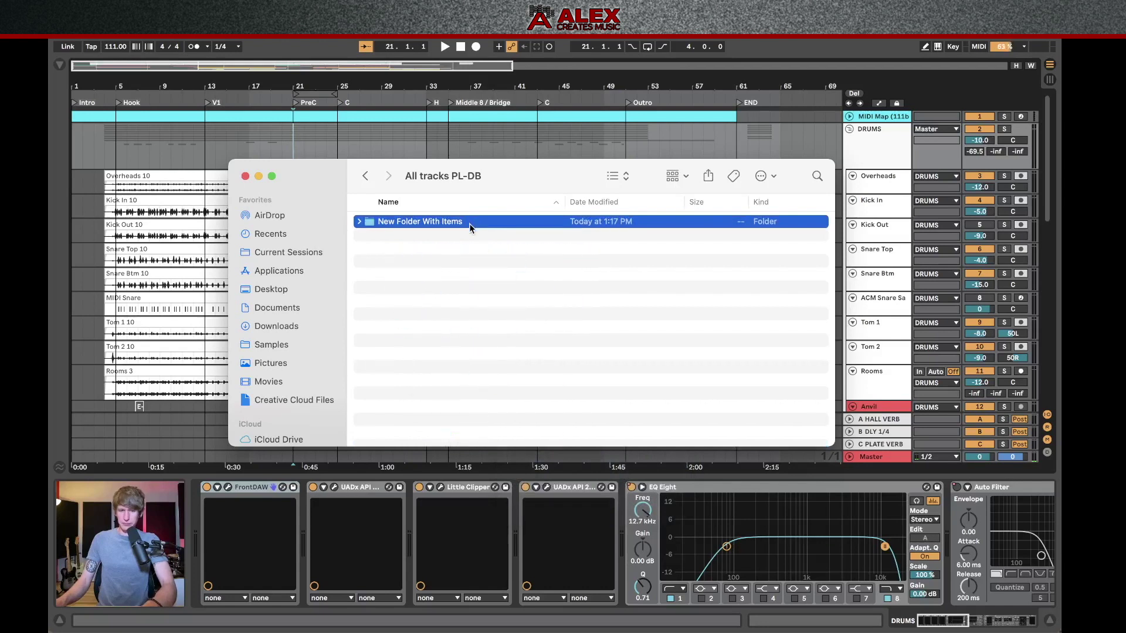
type("Wet Bo")
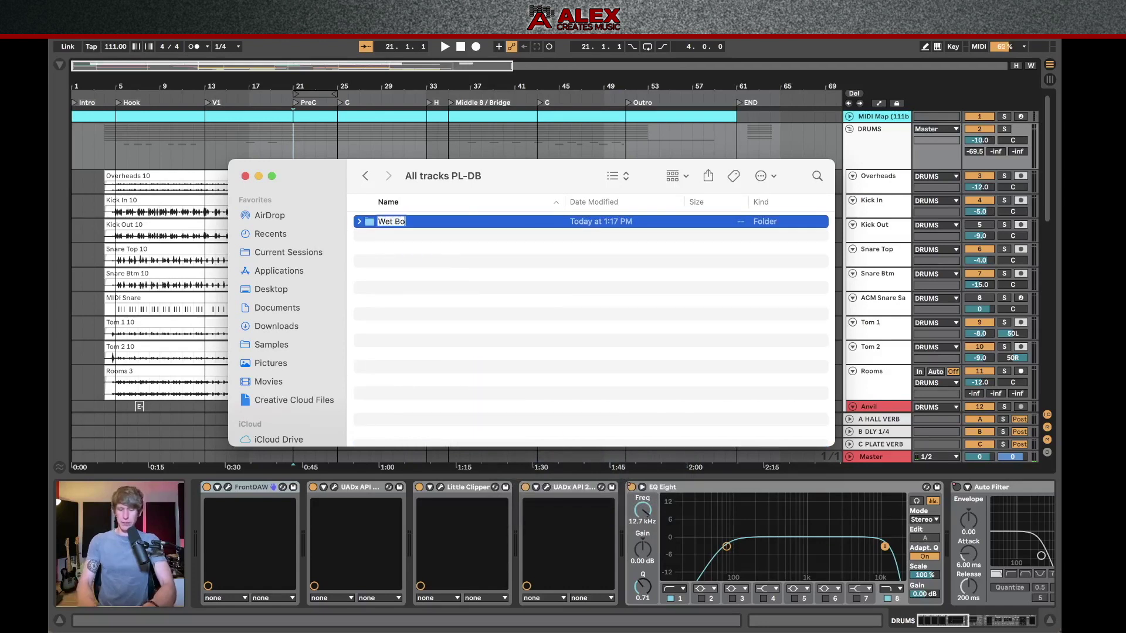
type("unce")
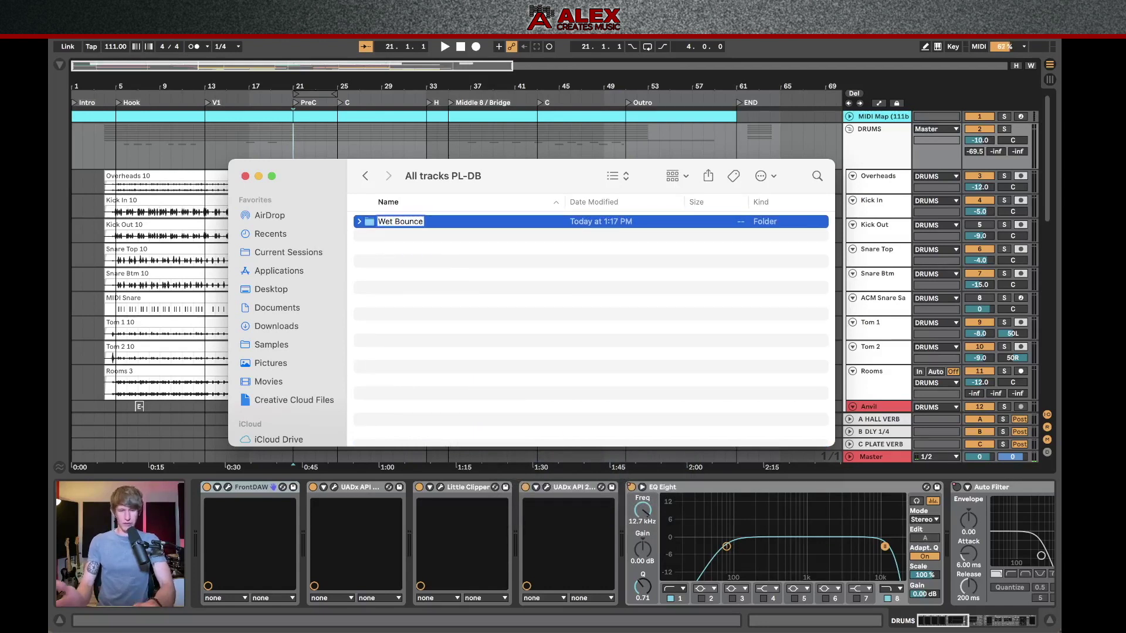
type("s")
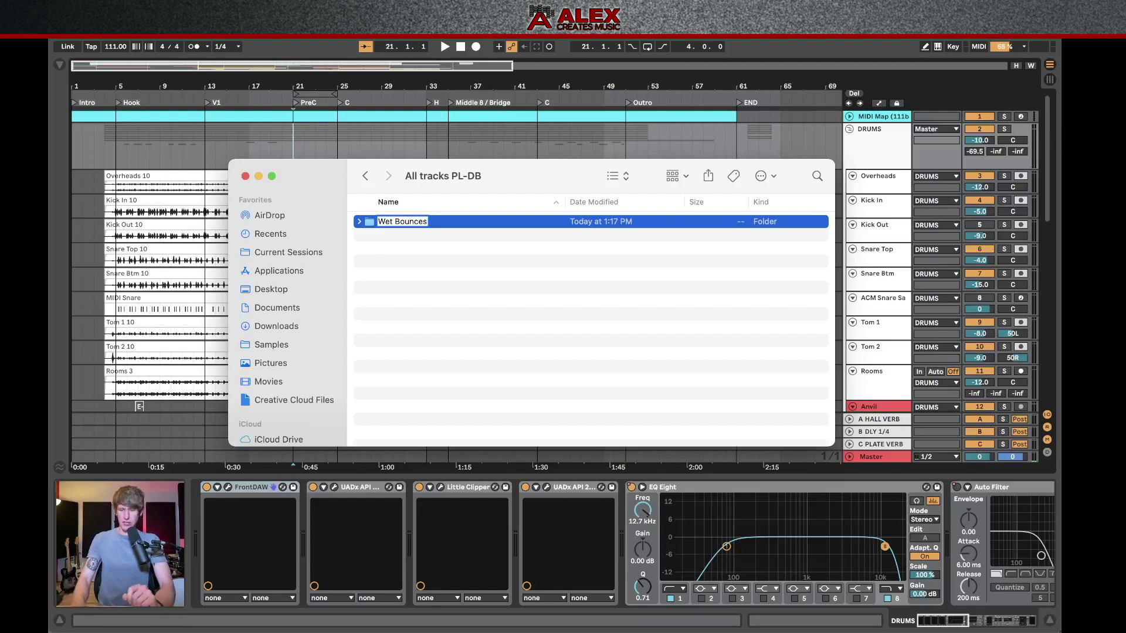
key("Return")
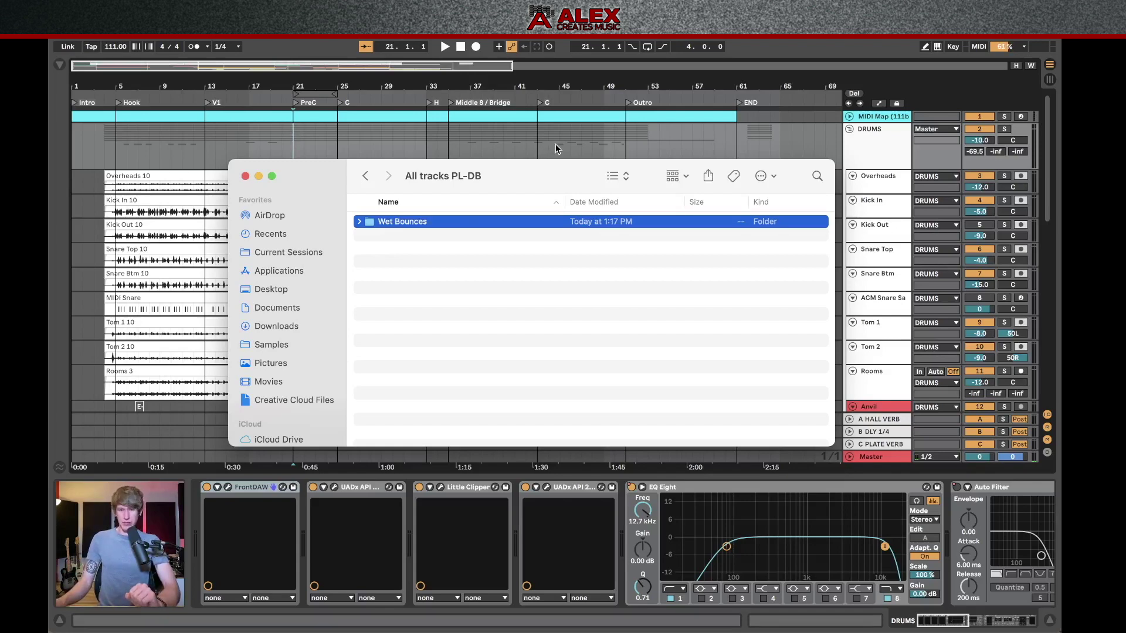
Bring the Ableton Live arrangement window back in front of Finder.
left_click(555, 144)
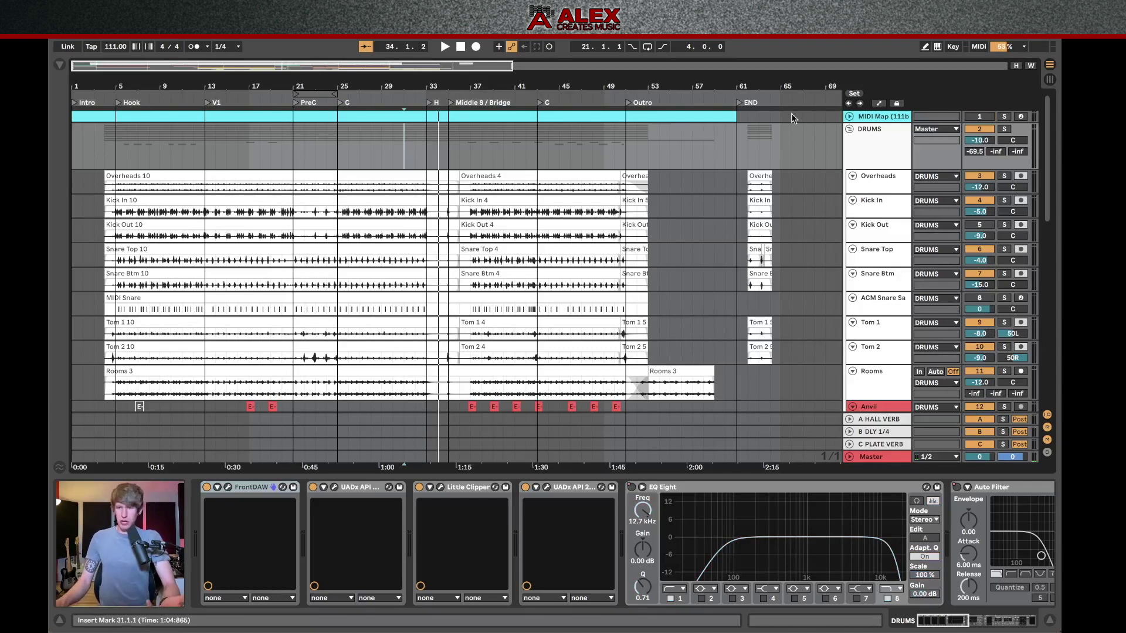
Expand the MIDI Map track and view its clip's notes.
left_click(849, 115)
left_click(861, 131)
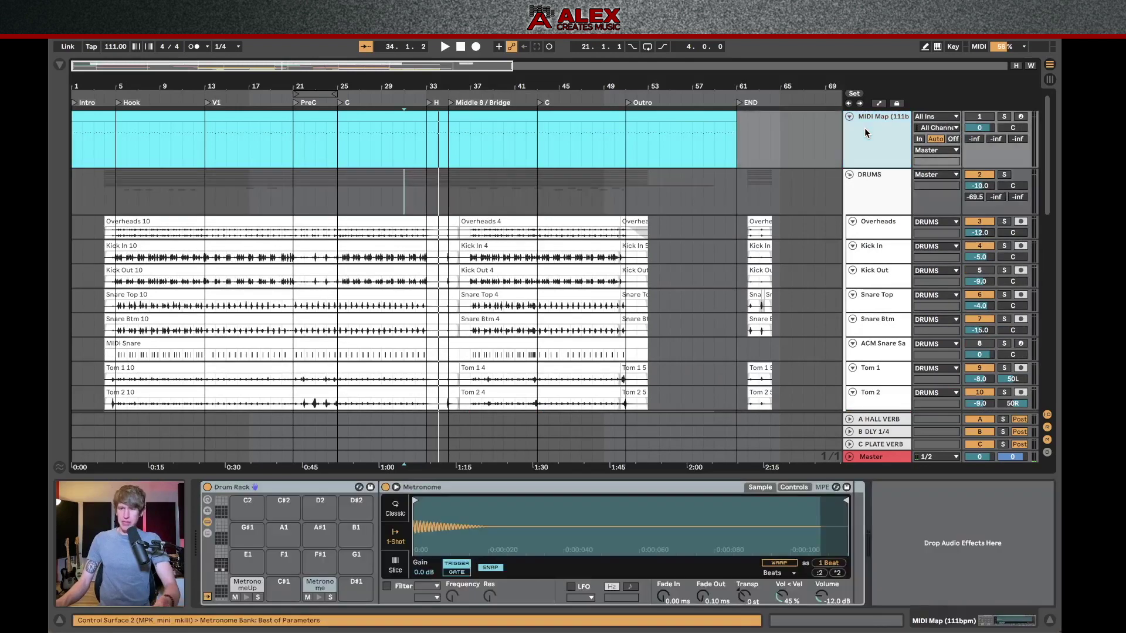
left_click(95, 111)
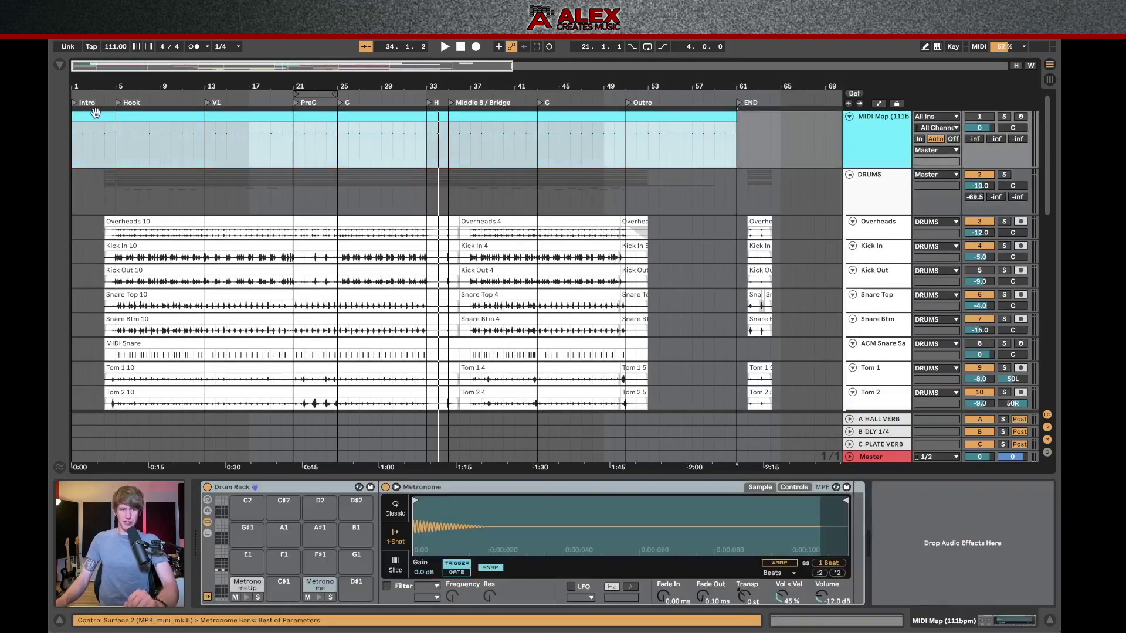
left_click(95, 113)
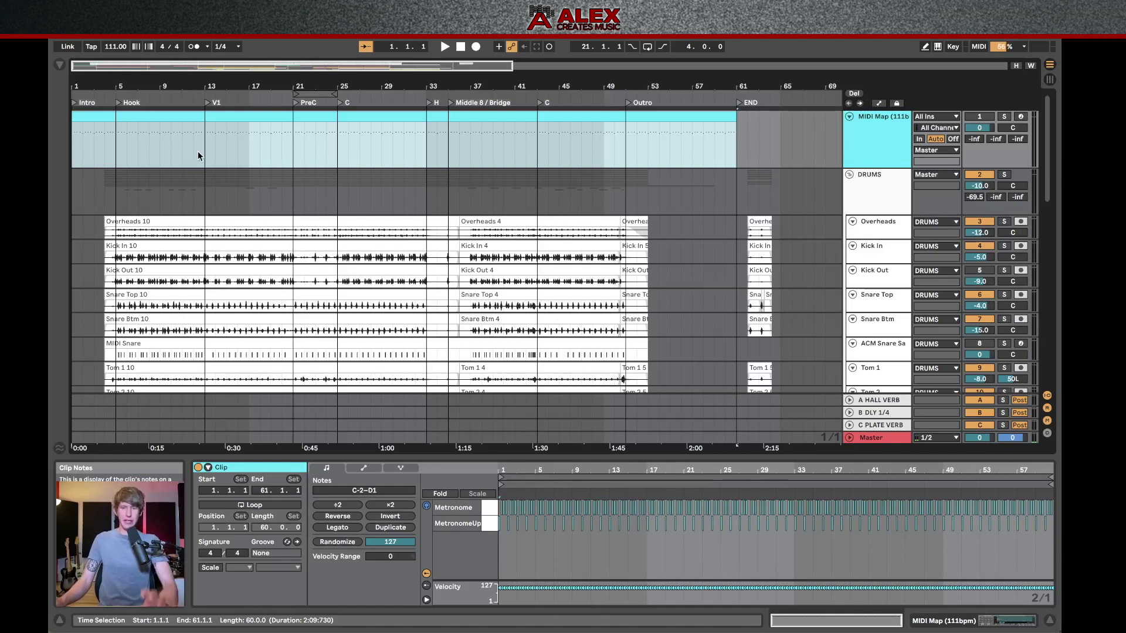
Solo the MIDI Map click track, play from bar 17, then view the DRUMS group's effects.
left_click(250, 140)
left_click(1004, 116)
key("space")
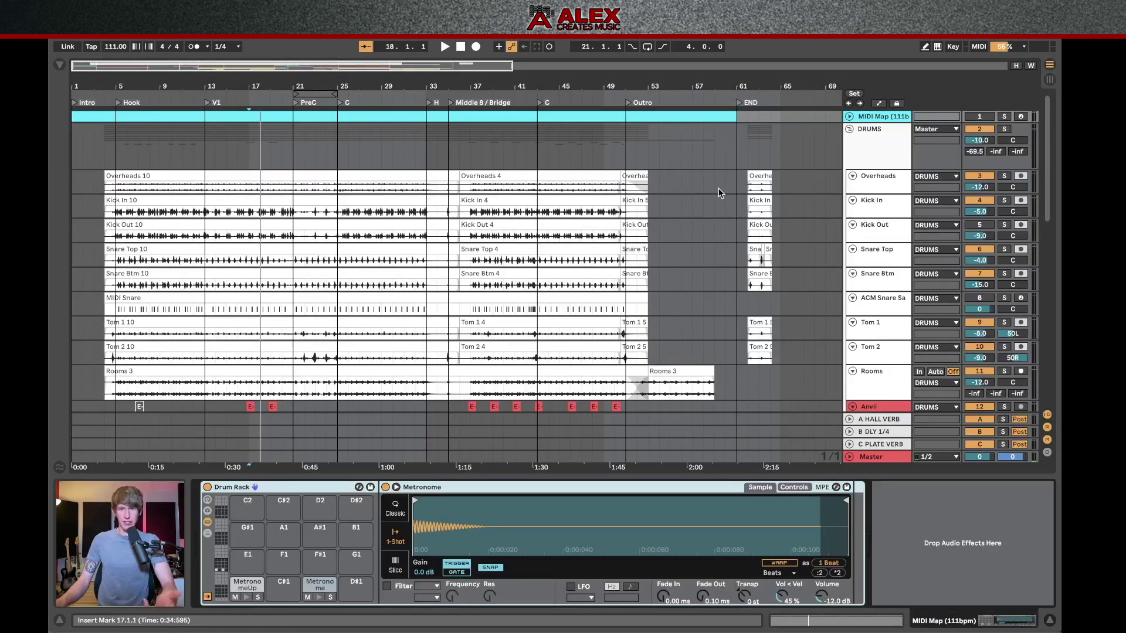
left_click(869, 157)
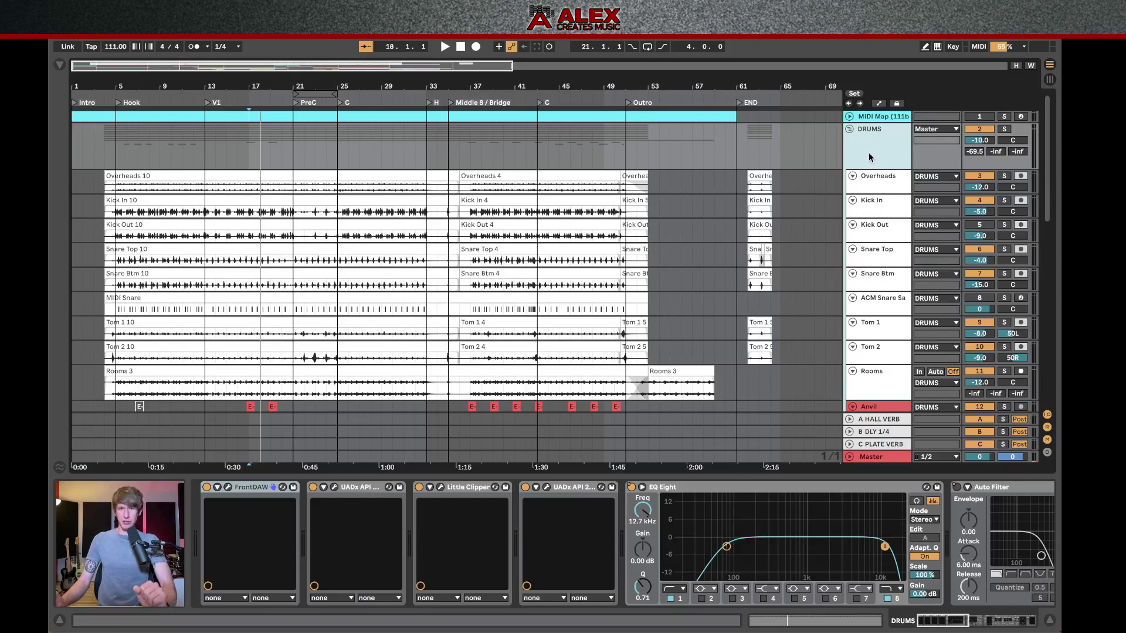
left_click(827, 151)
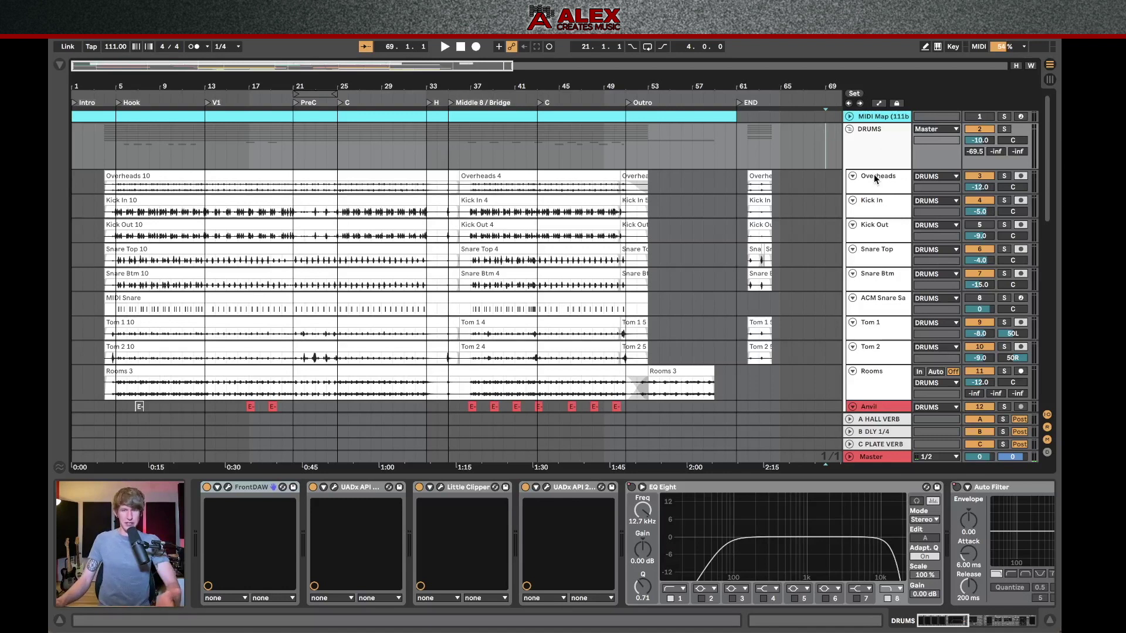
left_click(875, 154)
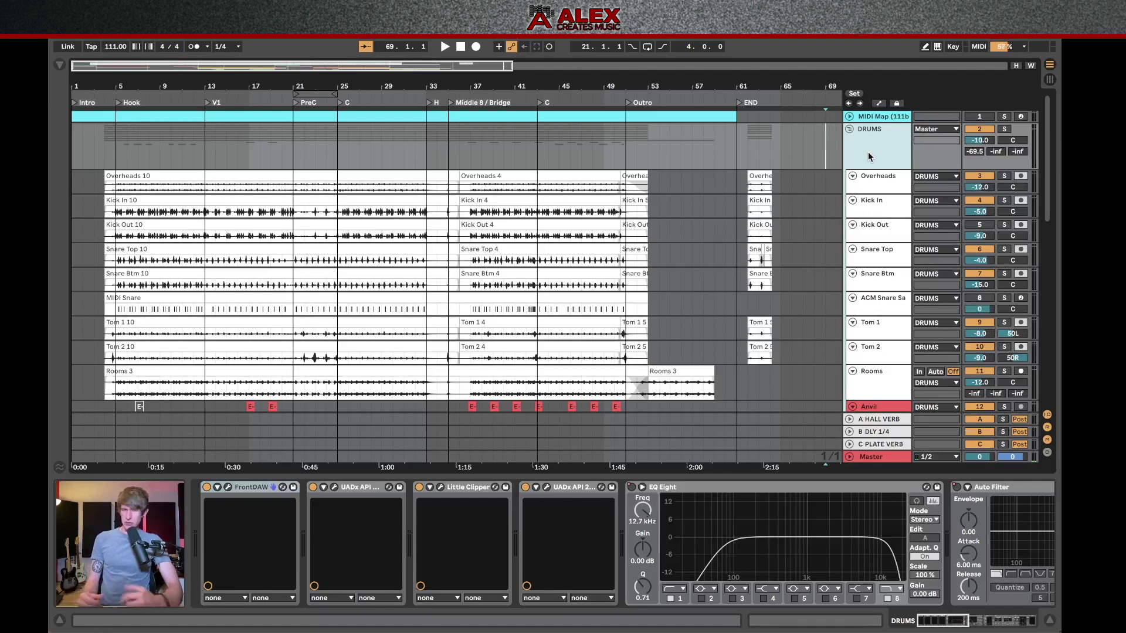
left_click(868, 156)
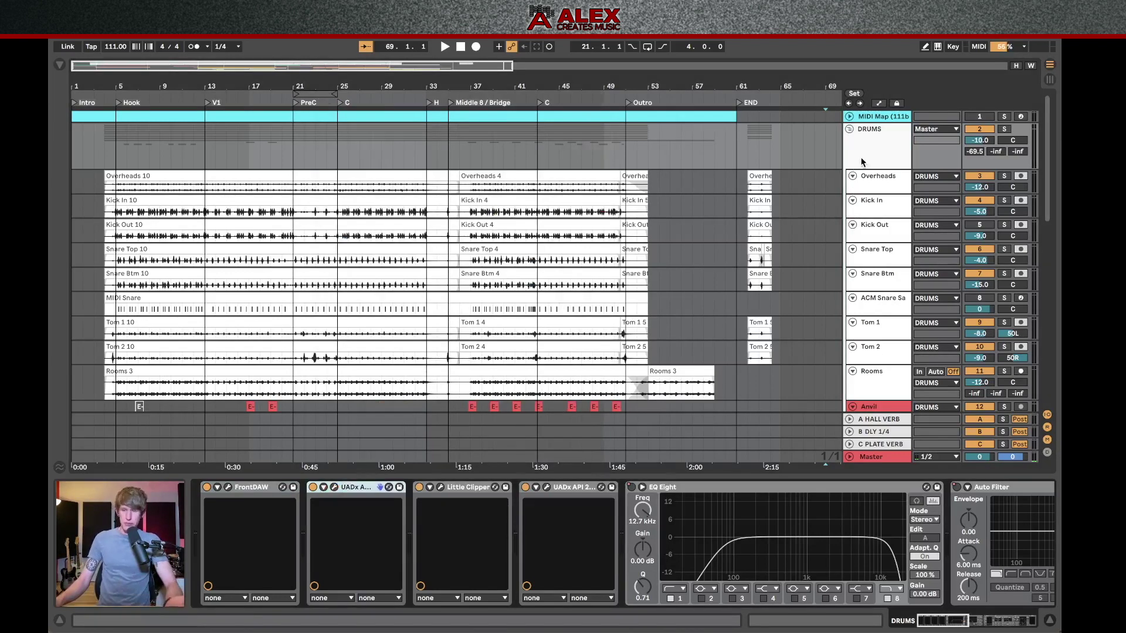
left_click(863, 160)
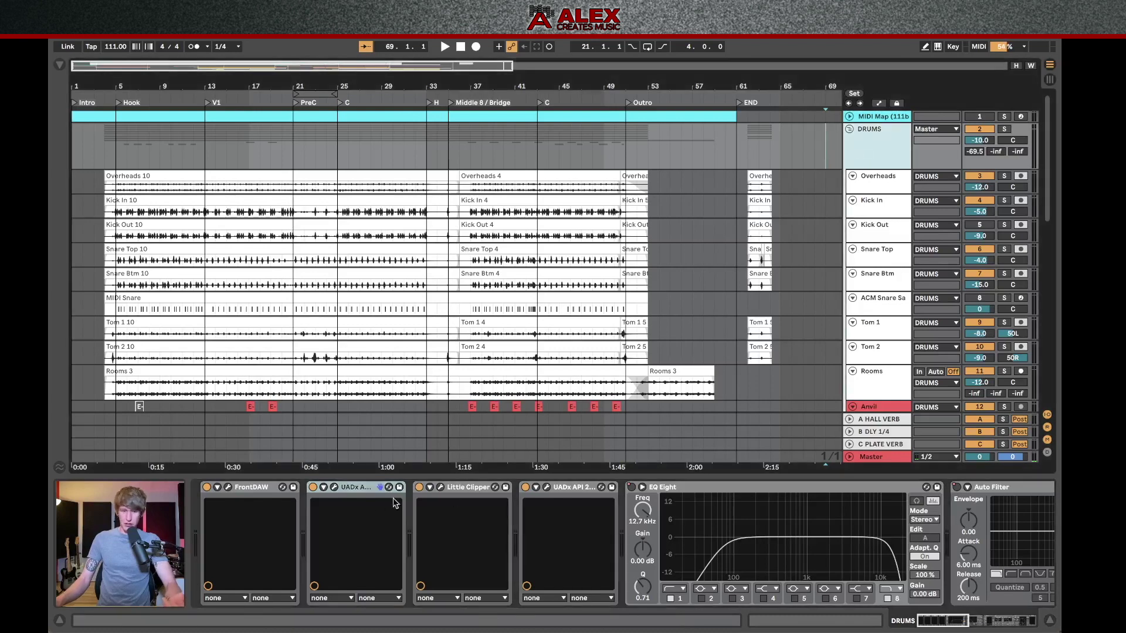
Switch off both UADx plugins and Little Clipper on the DRUMS group.
left_click(335, 487)
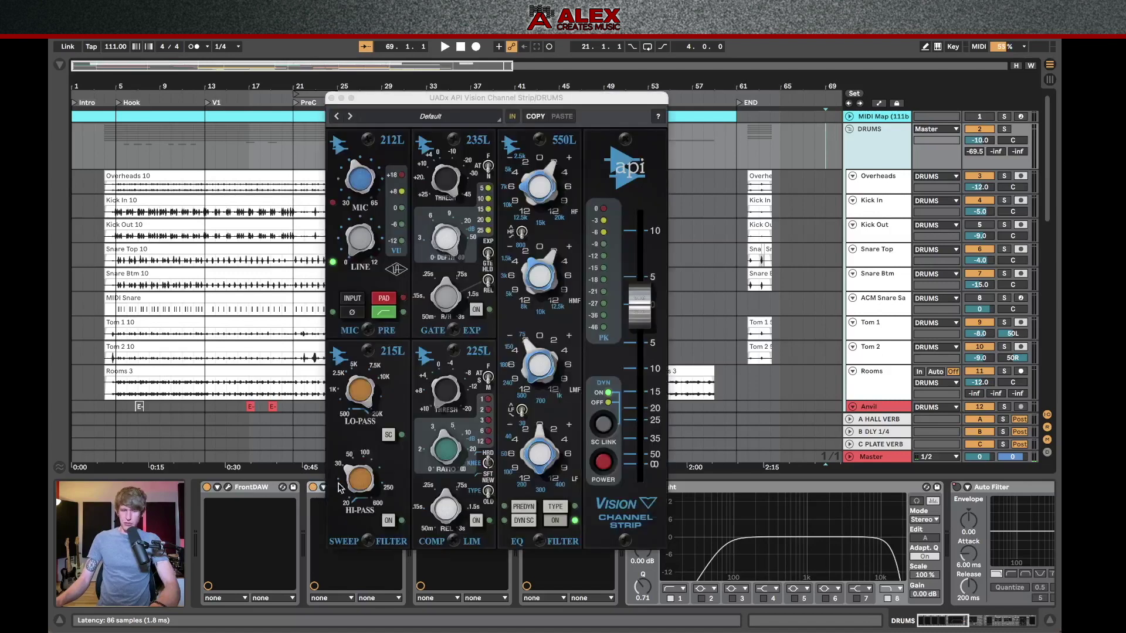
left_click(331, 98)
left_click(313, 487)
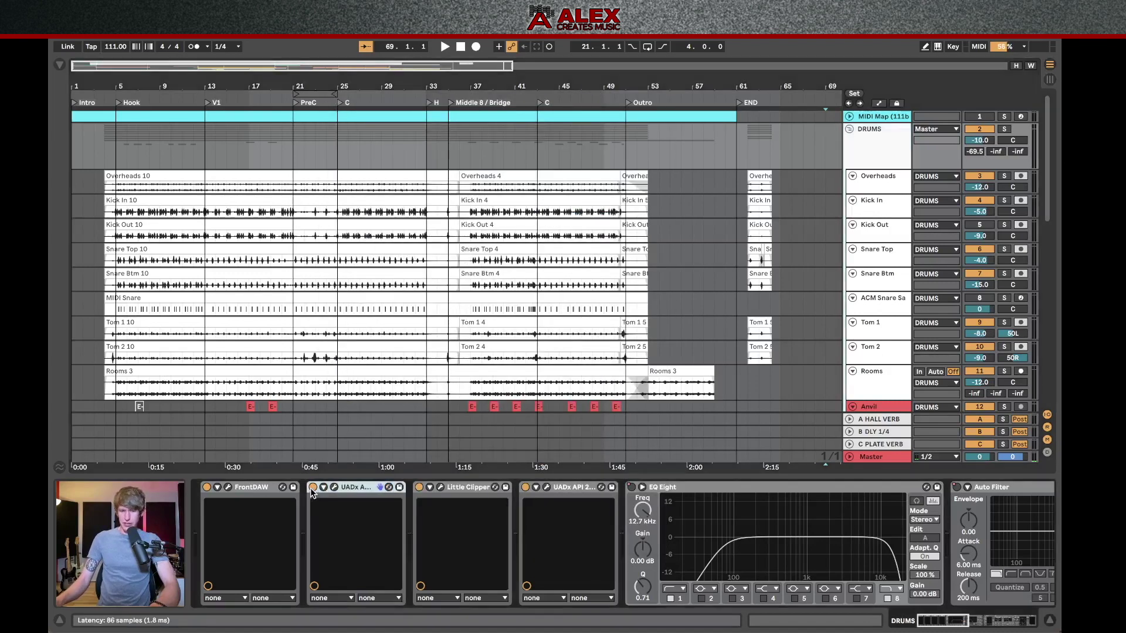
left_click(420, 487)
left_click(525, 488)
Delete every DRUMS effect from EQ Eight onward.
left_click(878, 509)
scroll(826, 491, "right", 10)
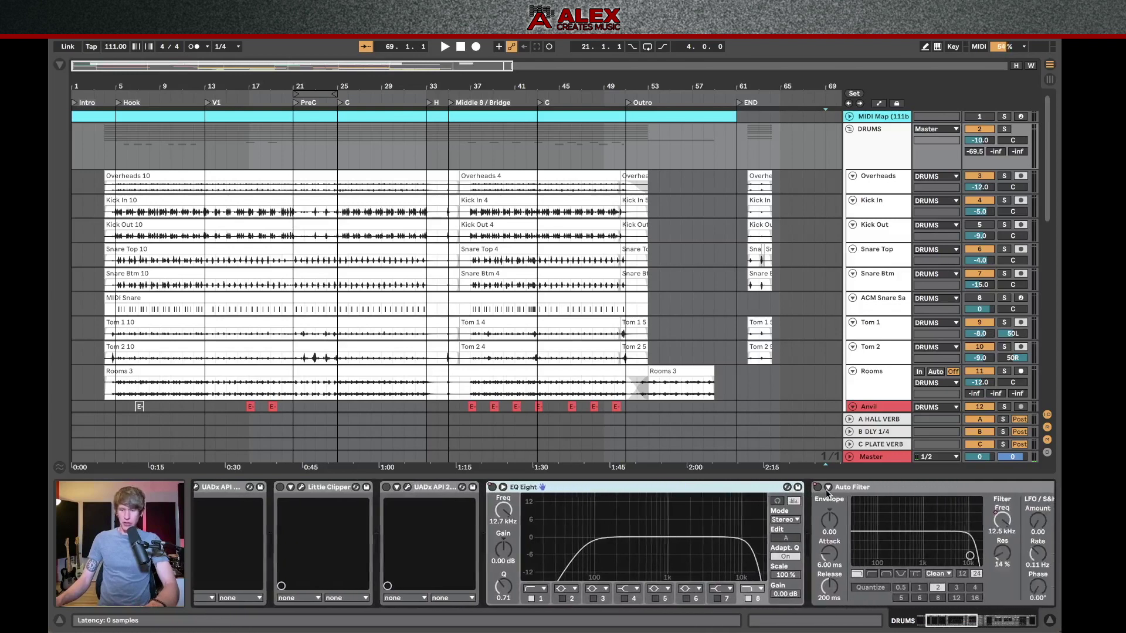
scroll(842, 499, "right", 10)
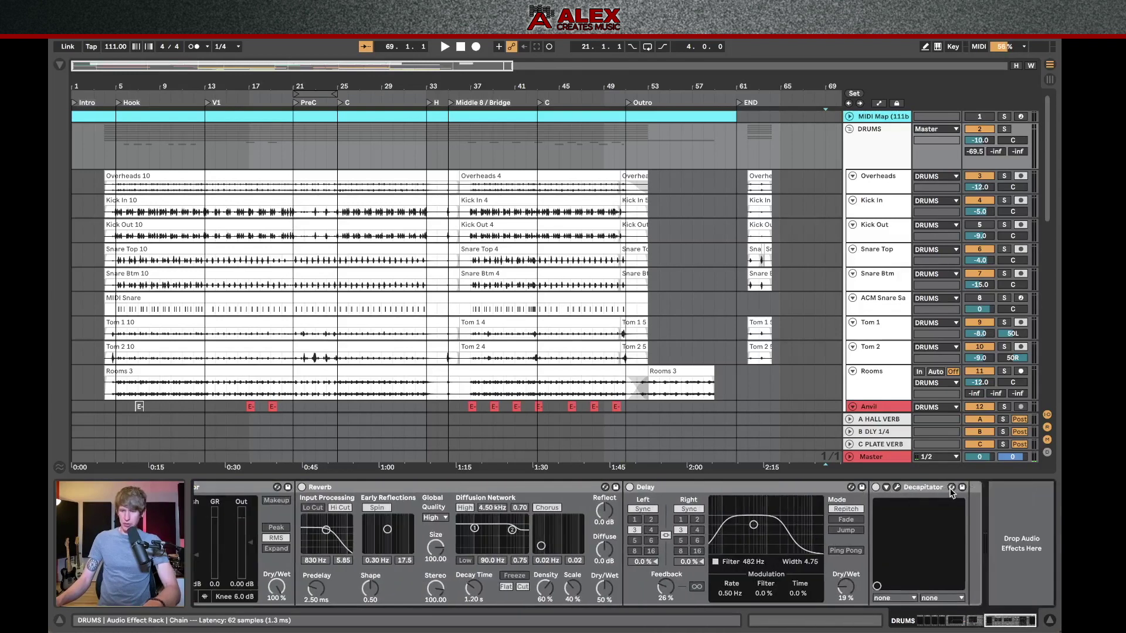
key("Delete")
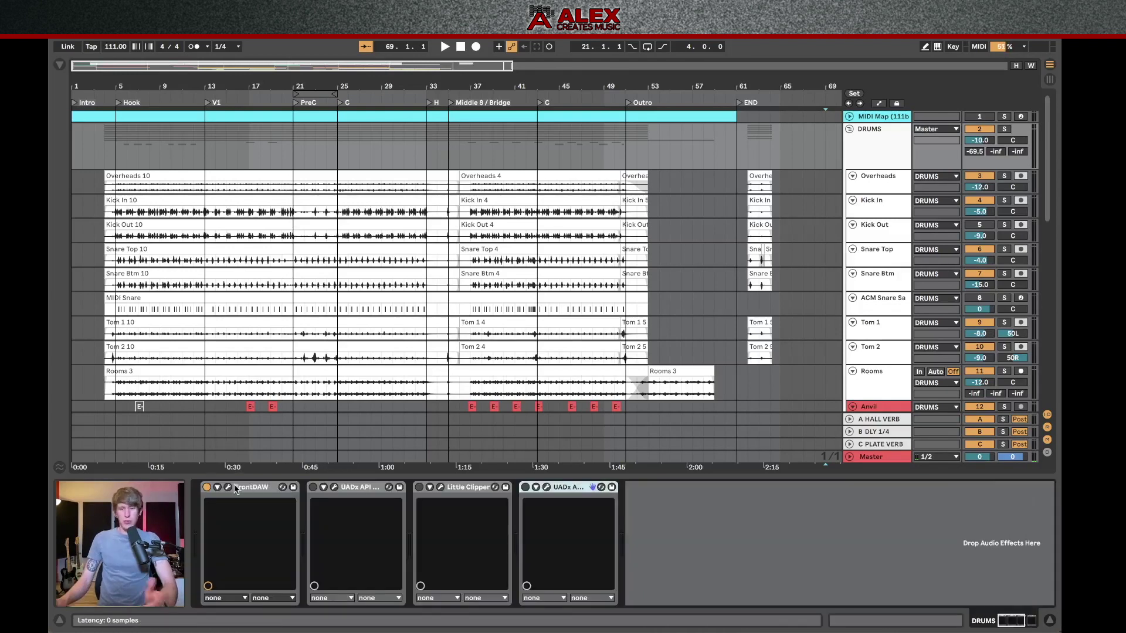
Open and close the FrontDAW plugin window.
left_click(228, 492)
left_click(228, 489)
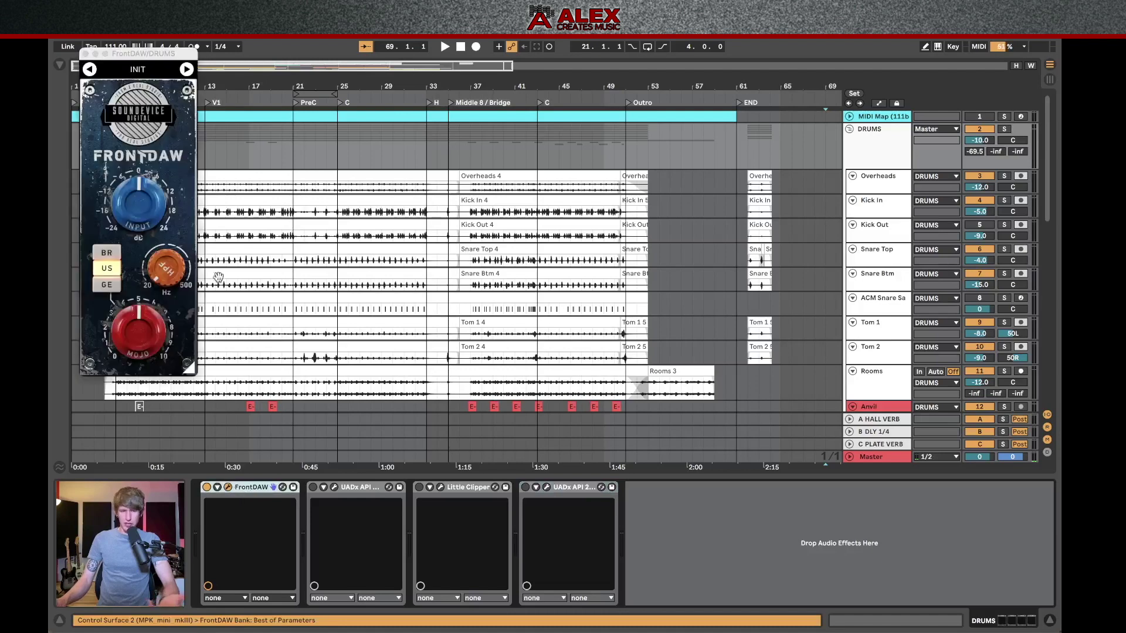
key("super+alt+p")
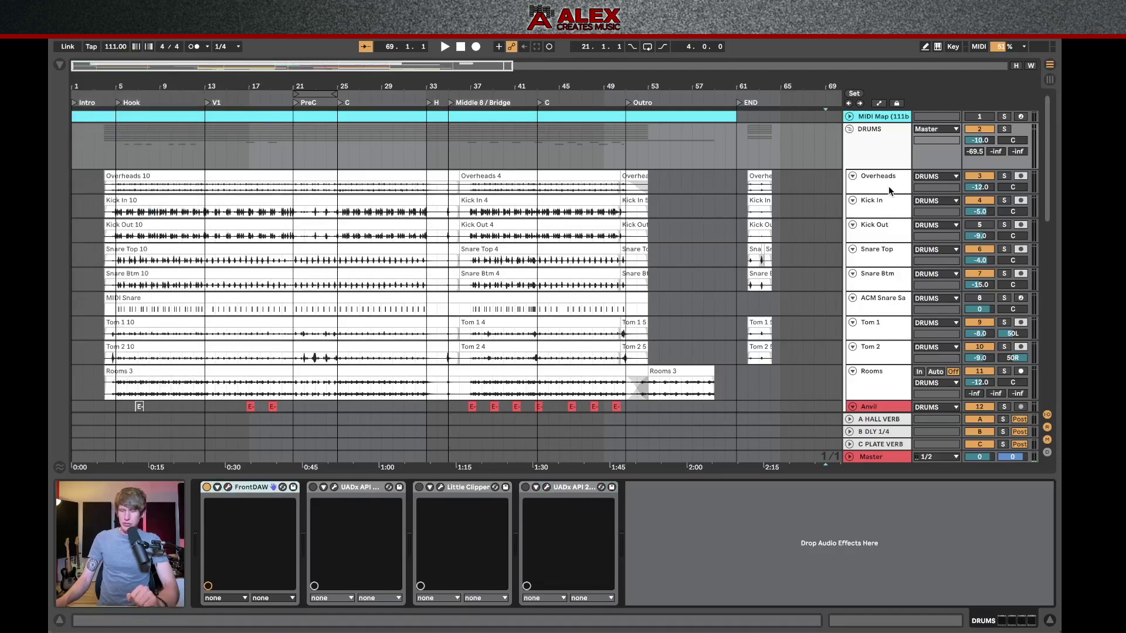
Show the Overheads track's effect chain and preview its FrontDAW plugin.
left_click(890, 186)
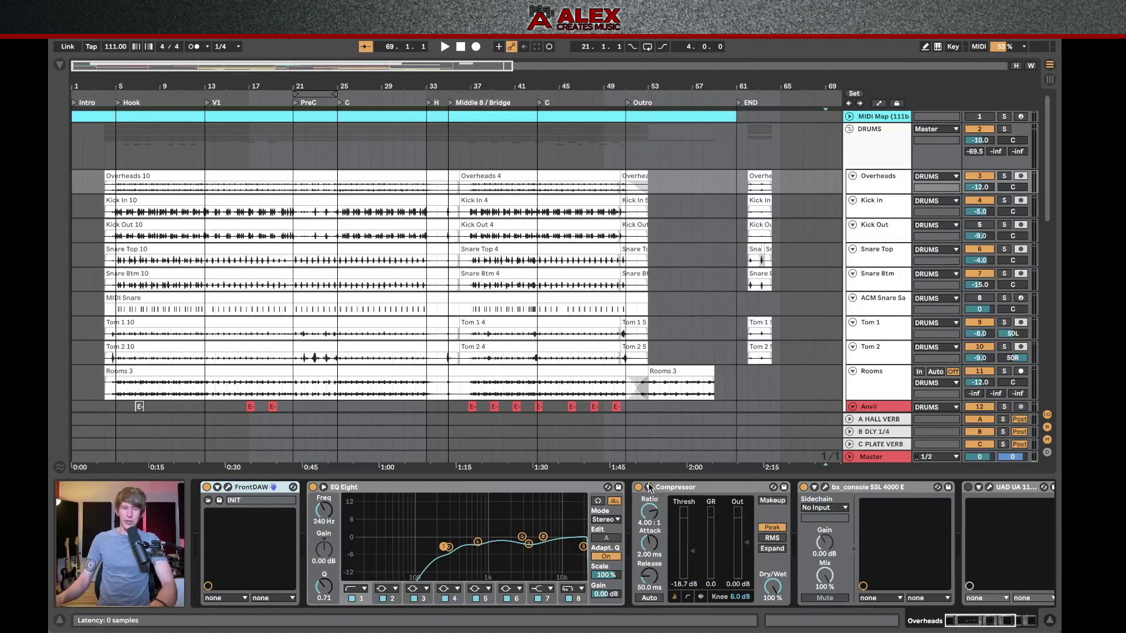
left_click(228, 488)
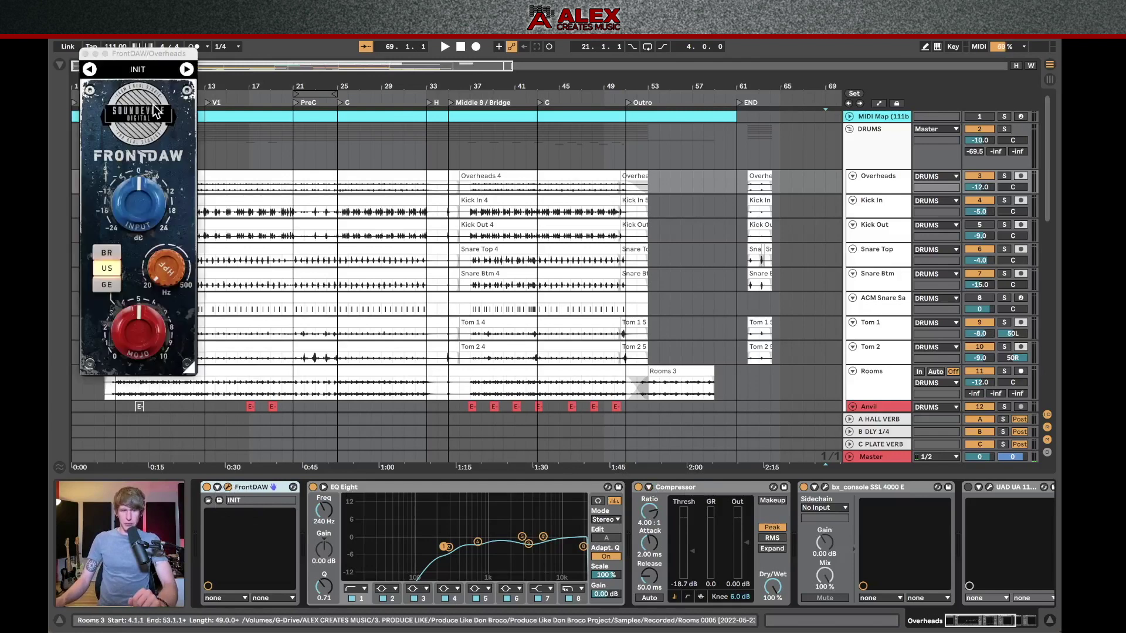
left_click(85, 54)
Review the Overheads EQ Eight, Compressor, bx_console SSL 4000 E and soothe2 plugins.
left_click(403, 487)
scroll(604, 496, "right", 2)
left_click(667, 487)
left_click(786, 487)
scroll(822, 528, "right", 5)
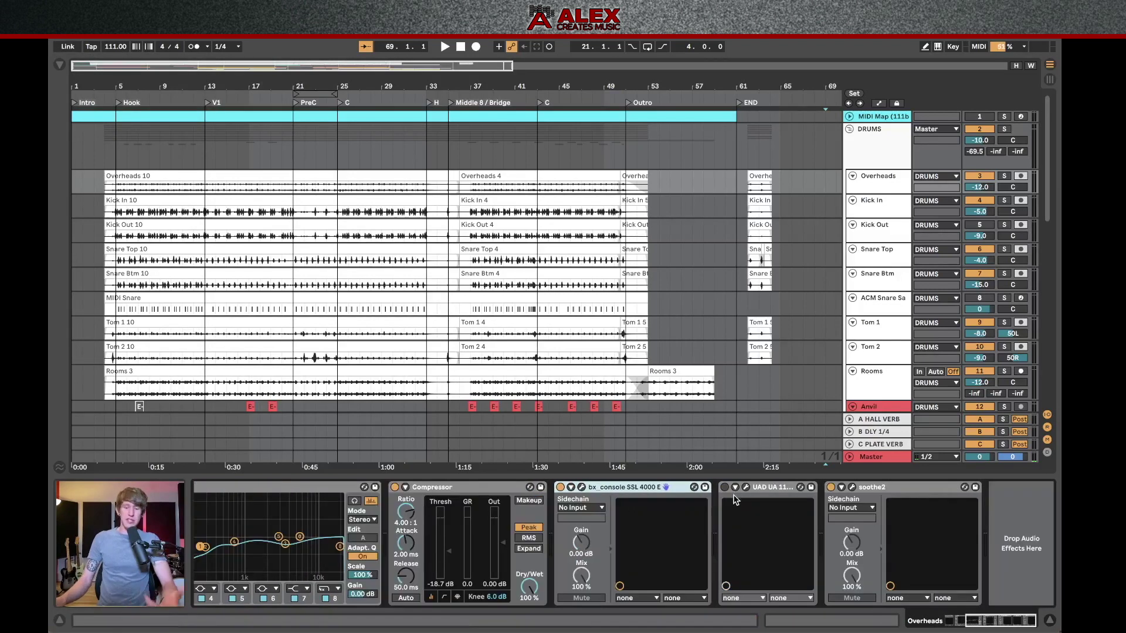
left_click(895, 485)
scroll(657, 491, "left", 1)
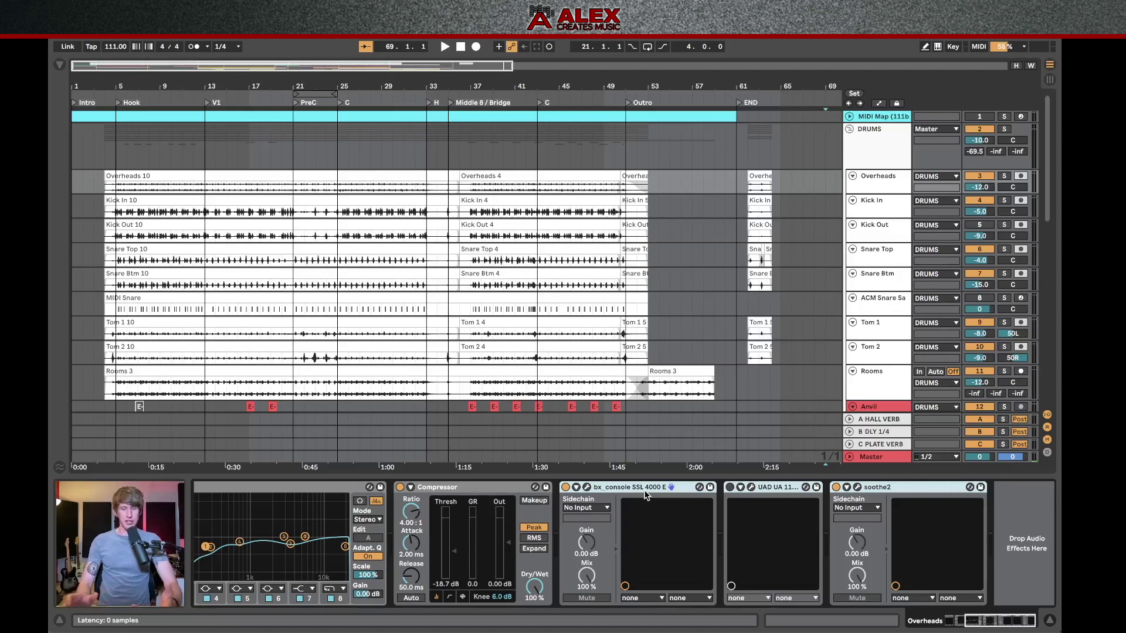
scroll(639, 487, "right", 1)
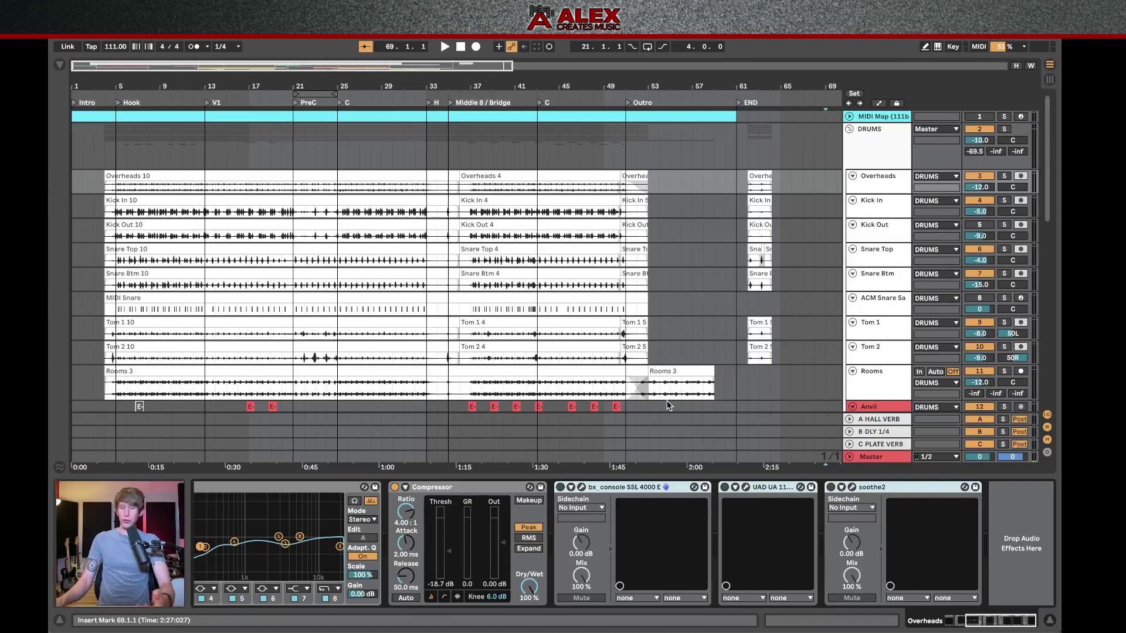
Disable the Overheads EQ Eight low-cut band, solo Overheads and play from bar 6.
left_click(328, 488)
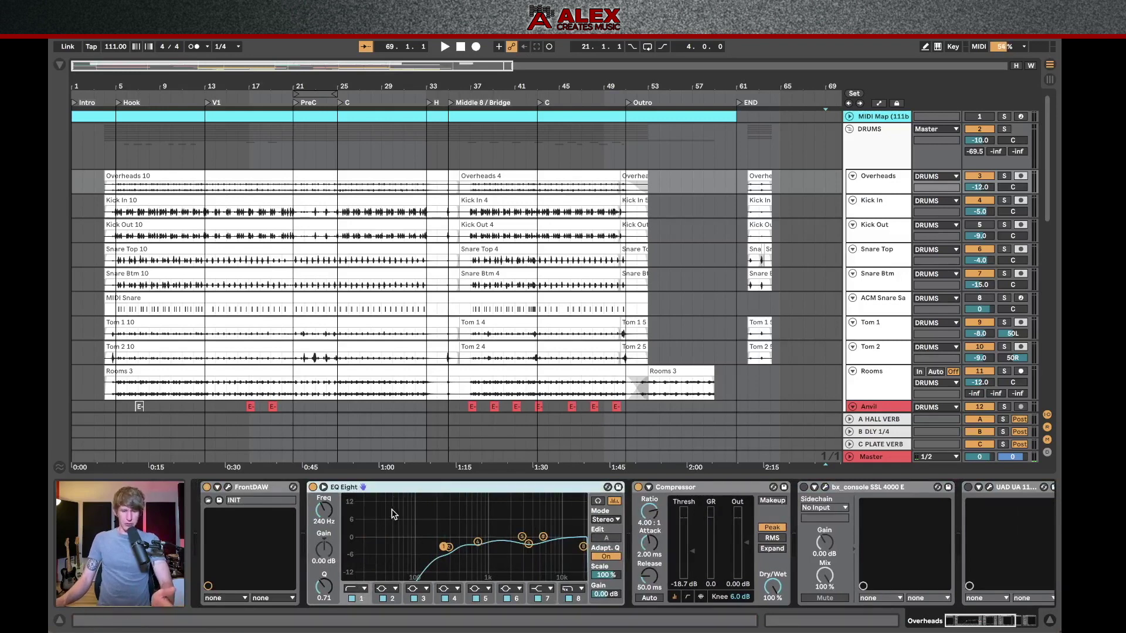
left_click(352, 598)
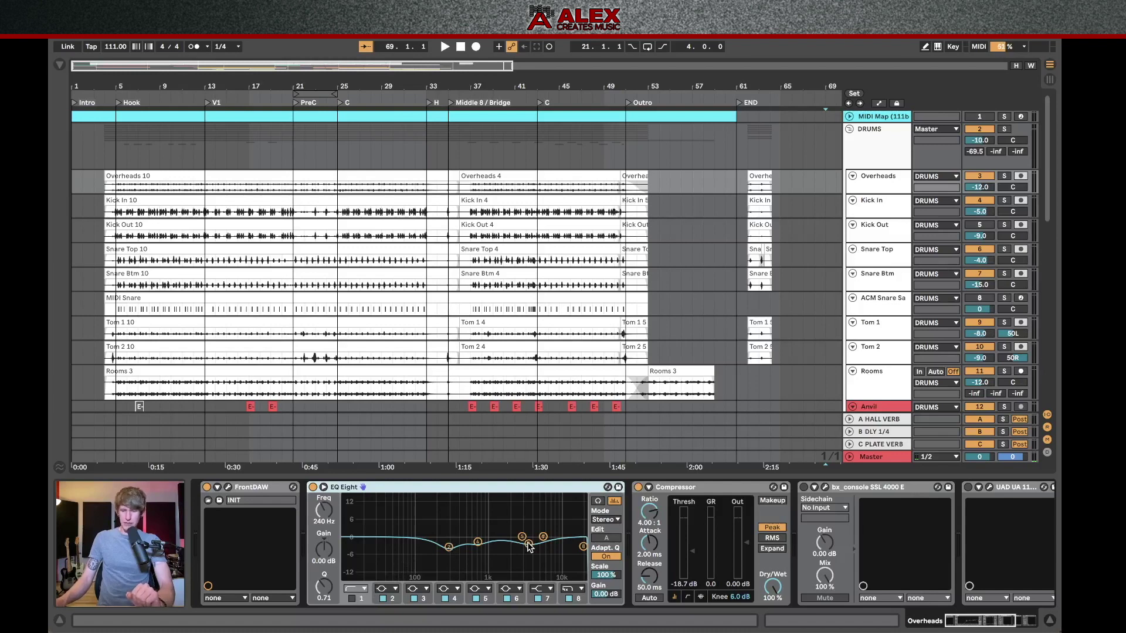
scroll(129, 191, "down", 1)
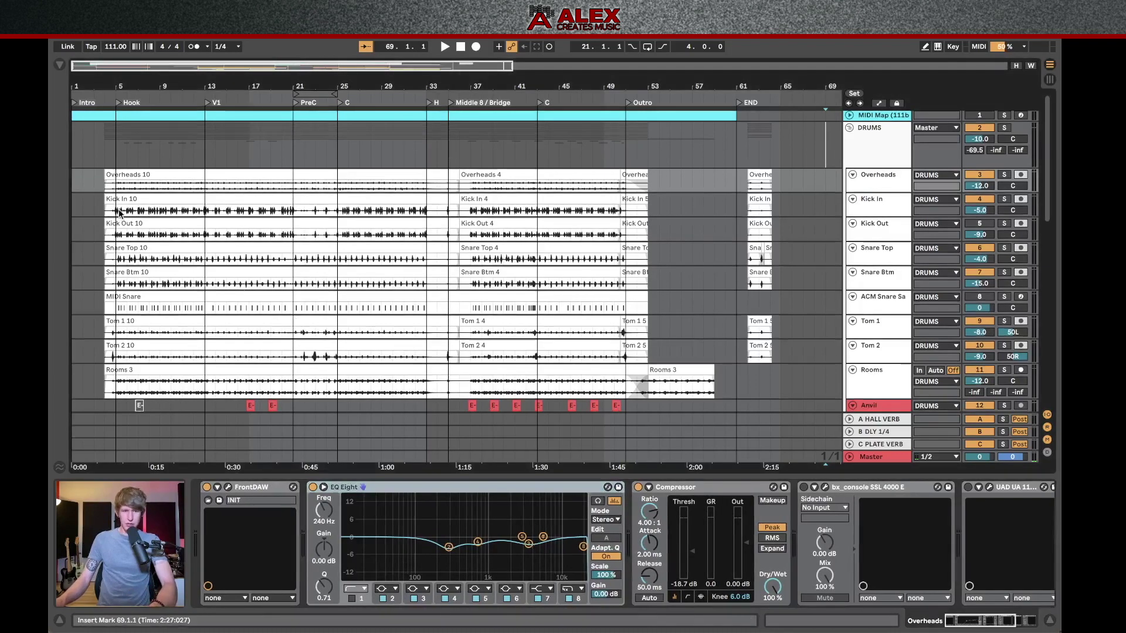
left_click(129, 191)
key("s")
key("space")
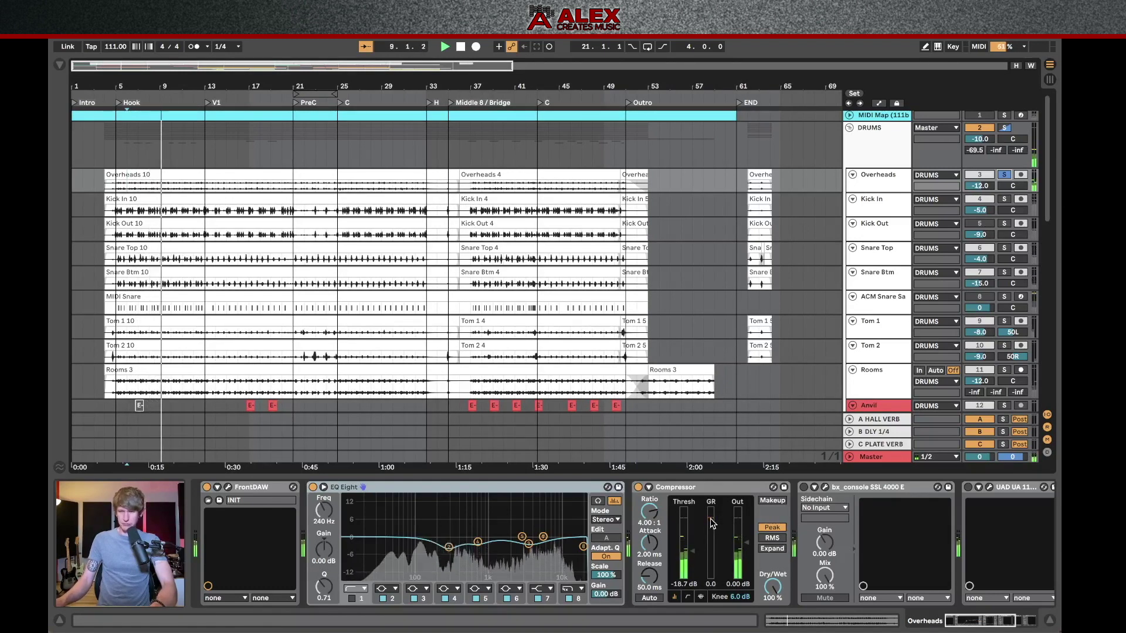
Restart playback from bar 6 and reset the Overheads volume to 0 dB.
key("space")
key("space")
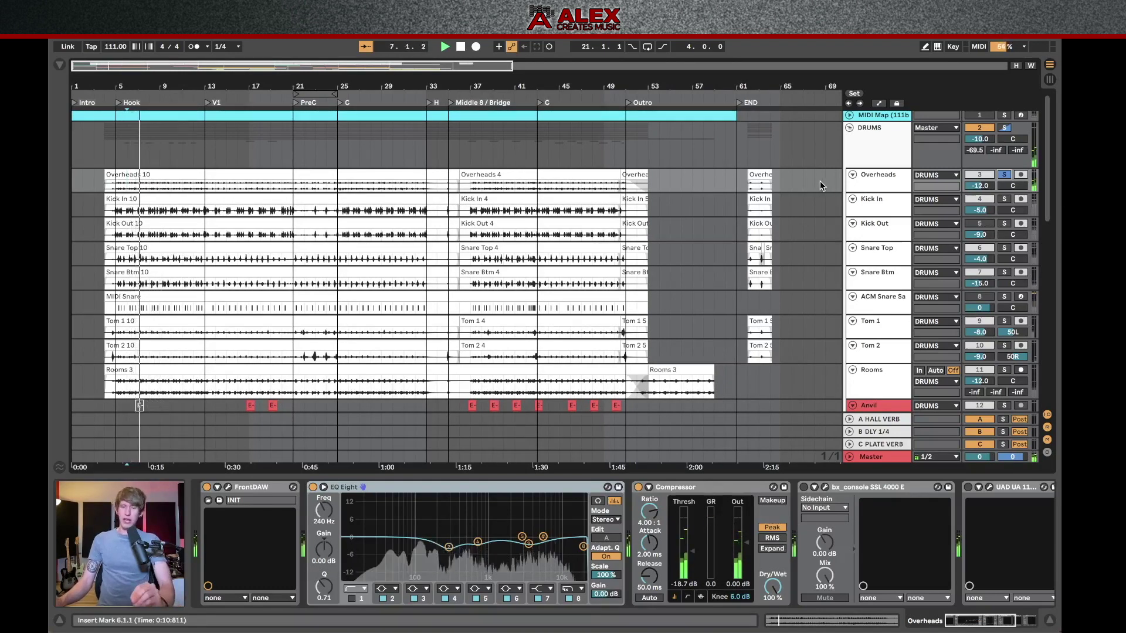
left_click(980, 187)
key("Delete")
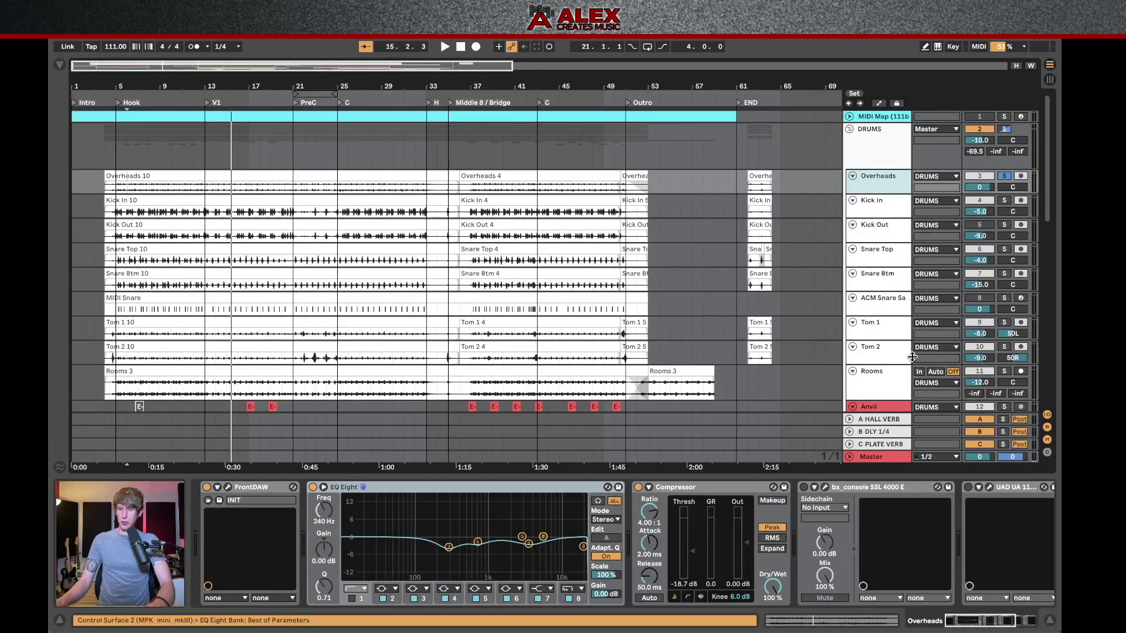
Select the volume fields of all drum tracks, Kick In through Rooms, and reset them to 0 dB.
left_click(887, 386)
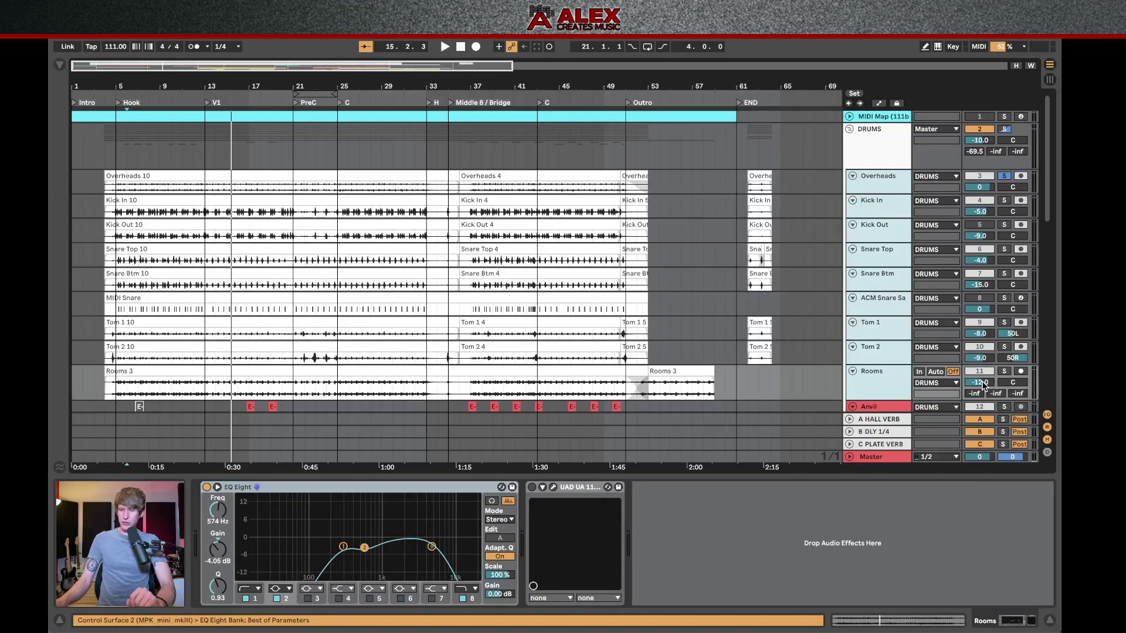
left_click(981, 383)
key("Delete")
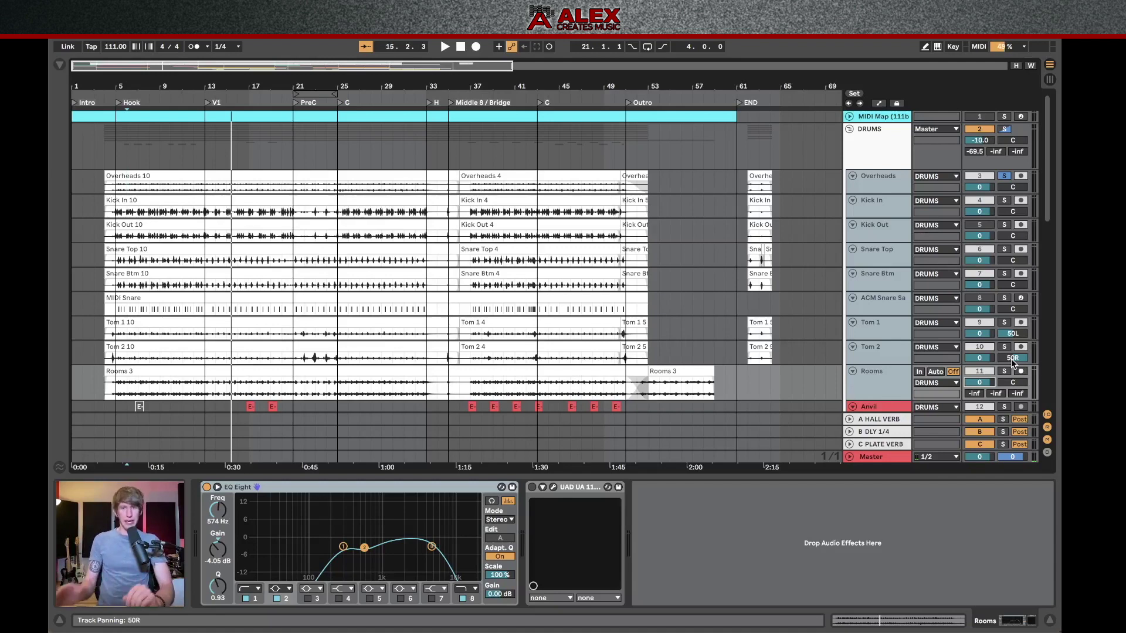
Review the Kick In, Kick Out, Snare Top and Tom 1 effect chains.
left_click(874, 202)
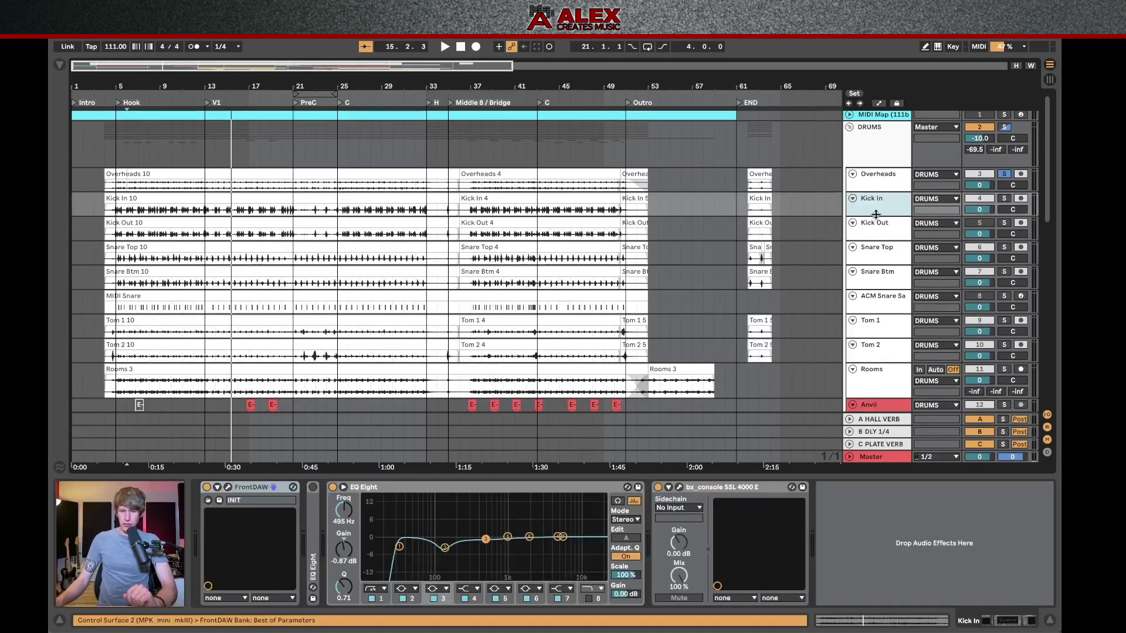
left_click(663, 491)
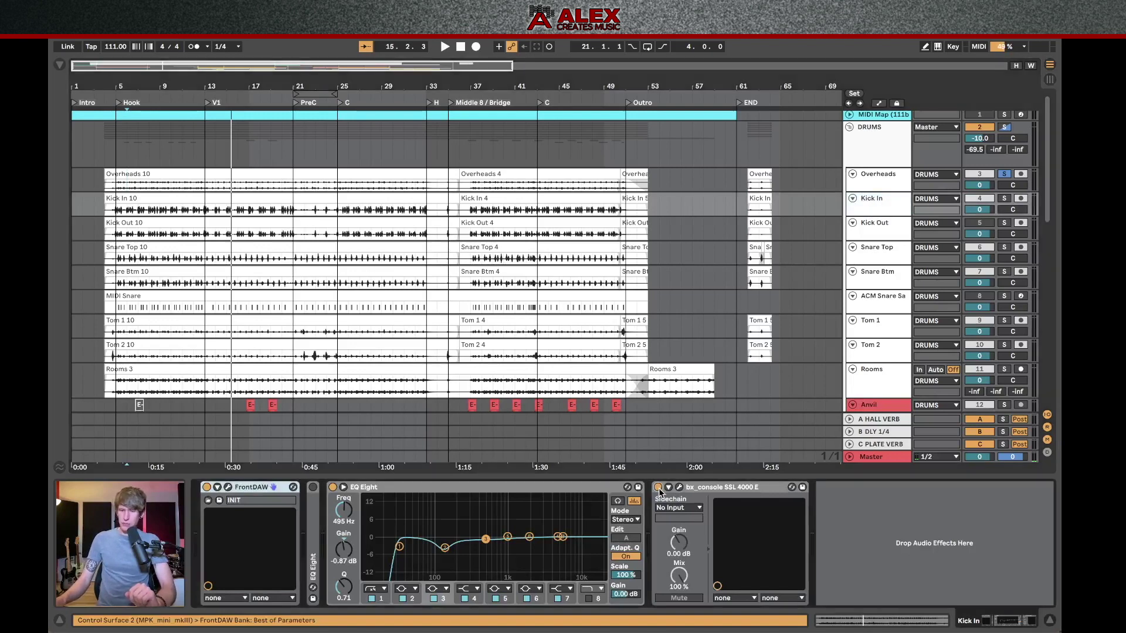
left_click(886, 232)
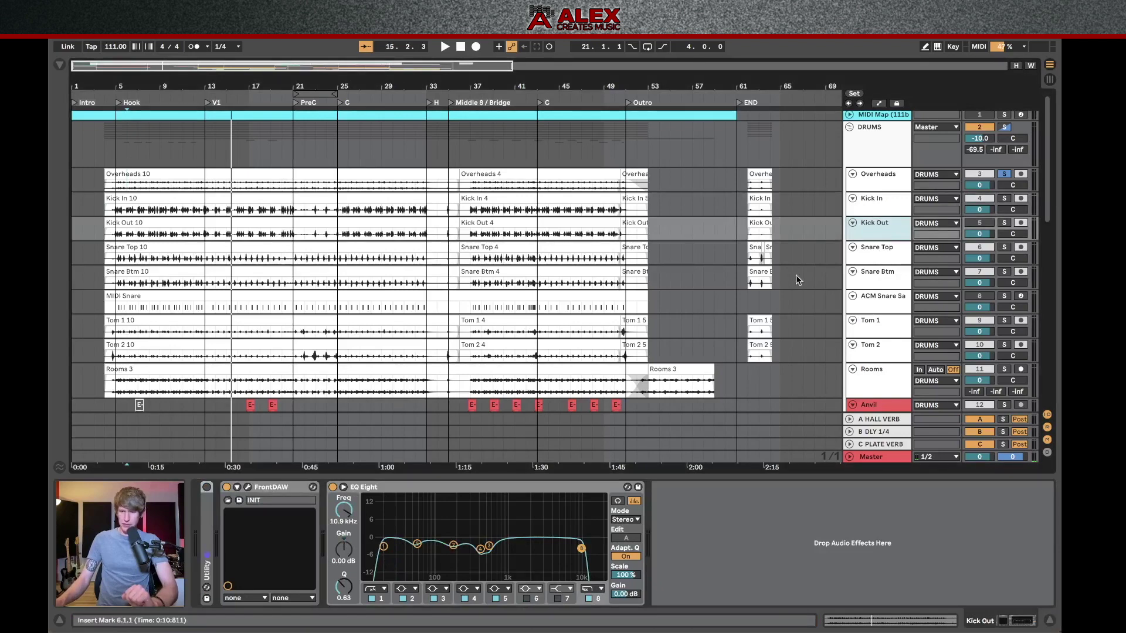
left_click(873, 258)
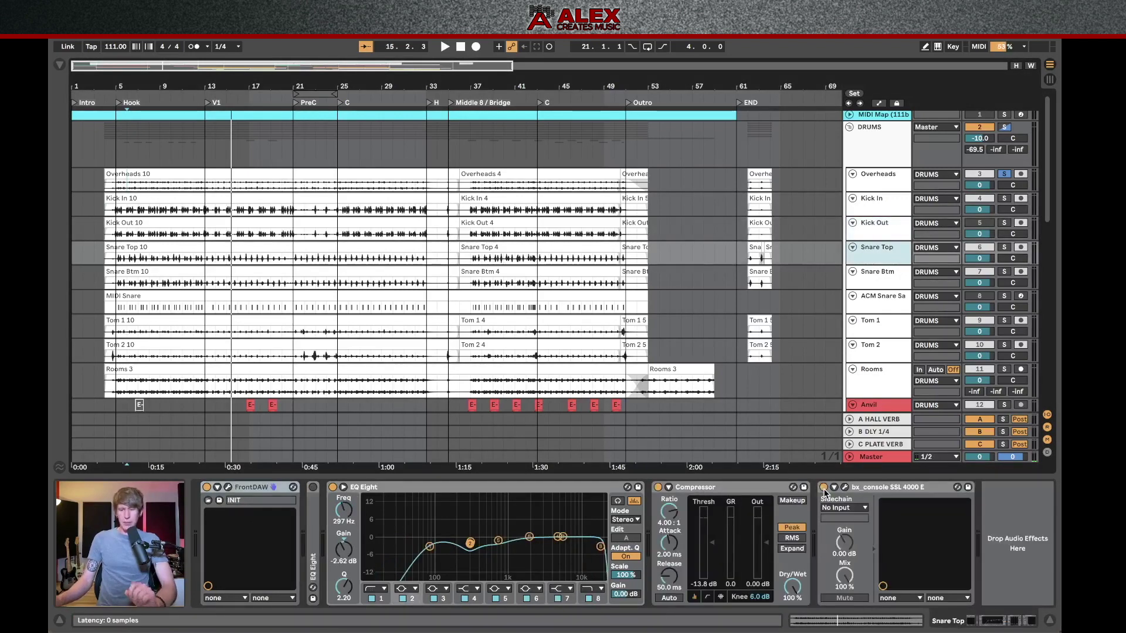
key("Down")
key("Down")
key("Down")
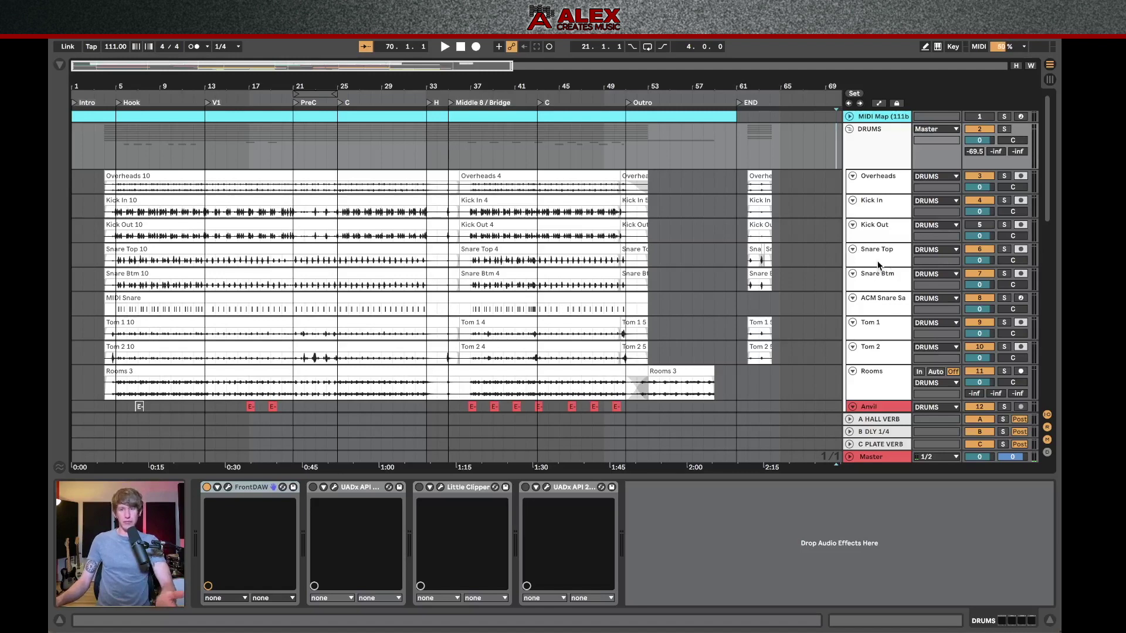
scroll(752, 196, "right", 1)
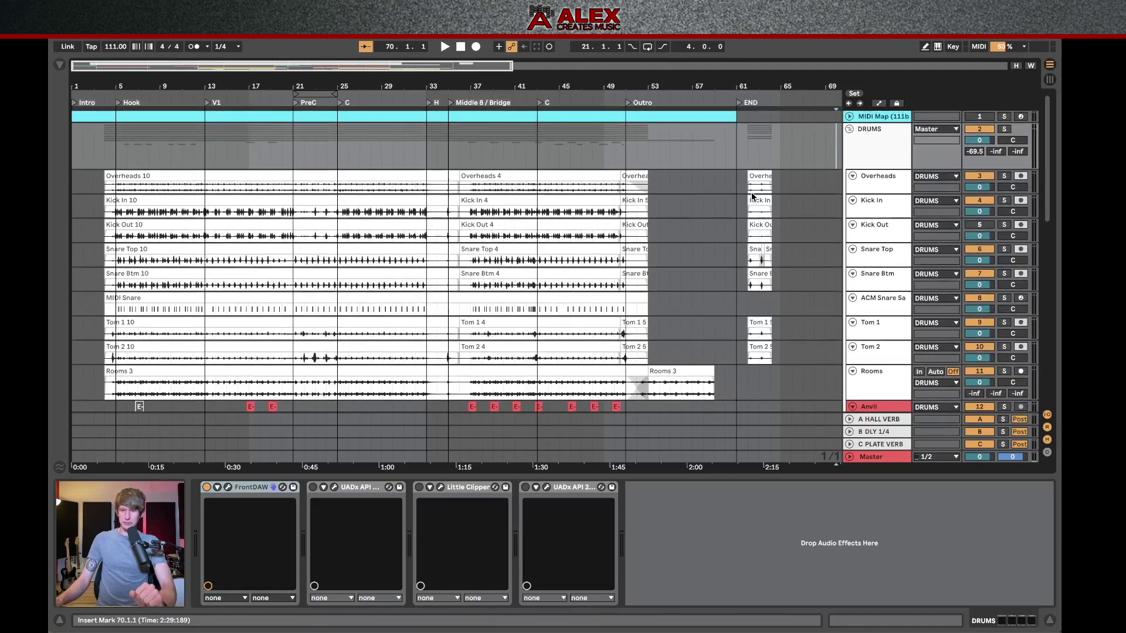
Inspect the Kick In, MIDI Map, Overheads and Cowbell tracks and their device chains.
left_click(707, 207)
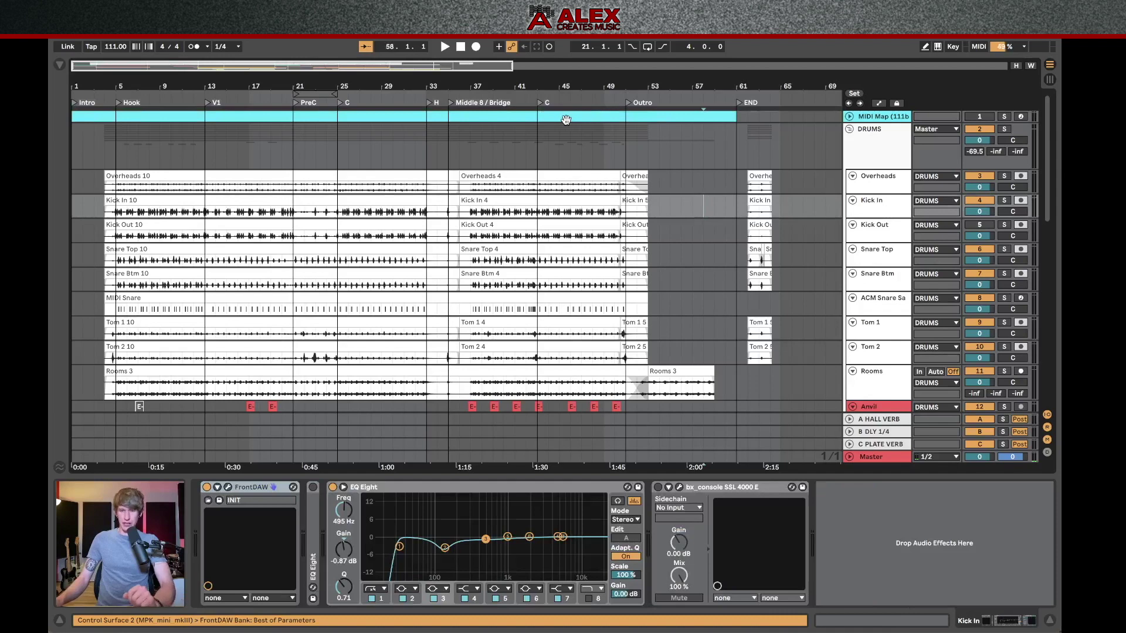
left_click(566, 119)
left_click(73, 120)
left_click(731, 130)
left_click(692, 115)
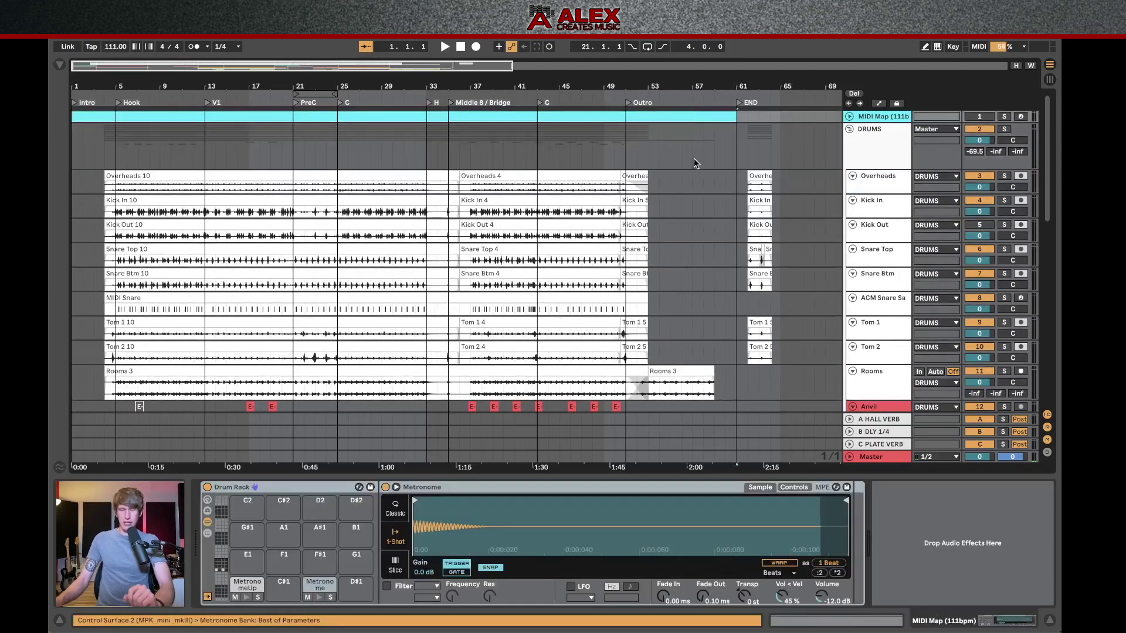
left_click(874, 183)
scroll(873, 183, "down", 5)
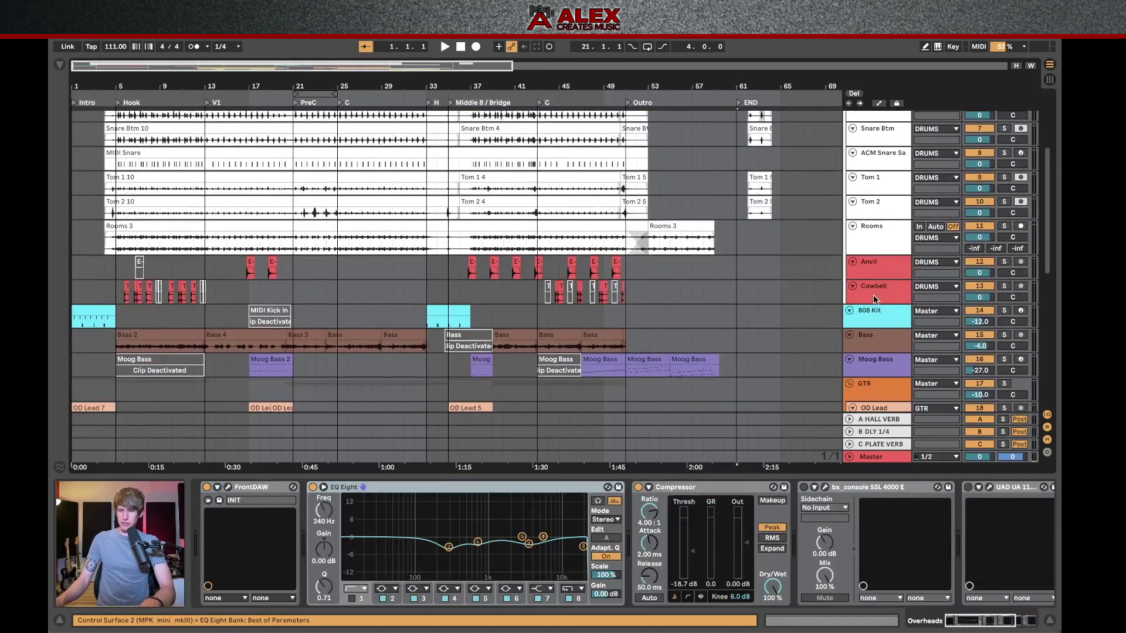
left_click(874, 299)
scroll(665, 247, "up", 5)
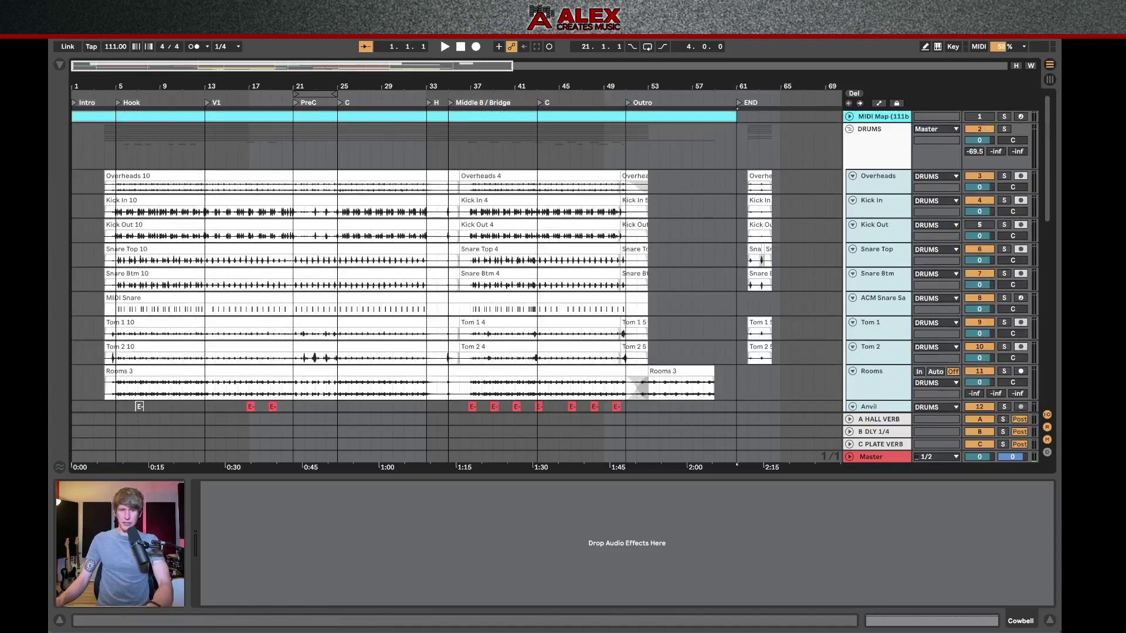
Set the export to render All Individual Tracks as 24-bit, 48000 Hz WAV.
key("super+shift+r")
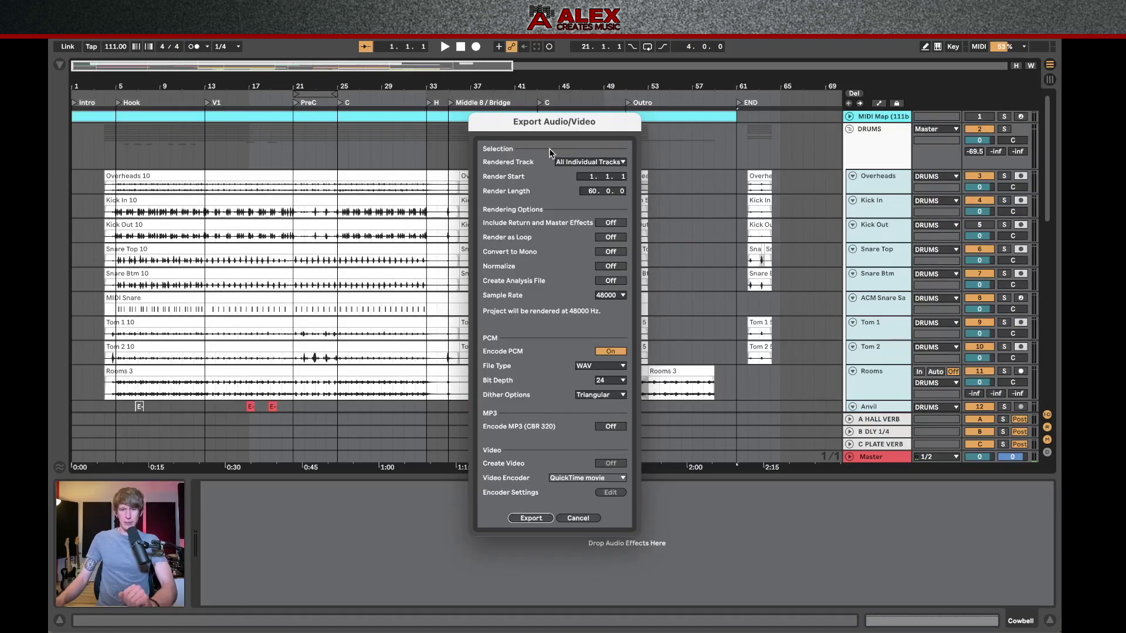
left_click(579, 163)
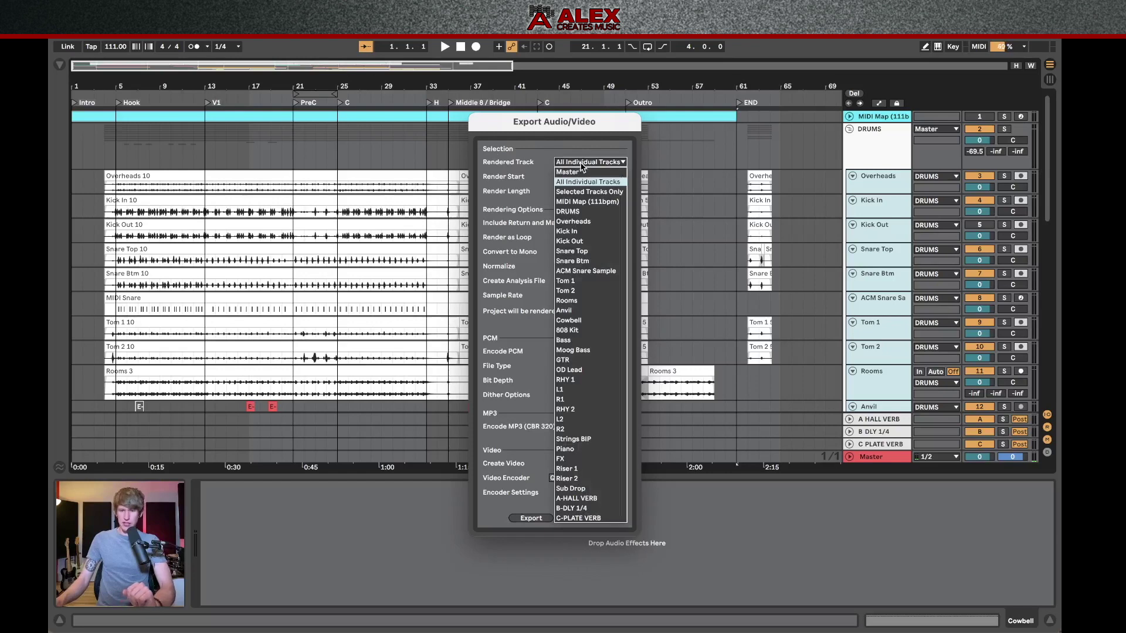
left_click(605, 194)
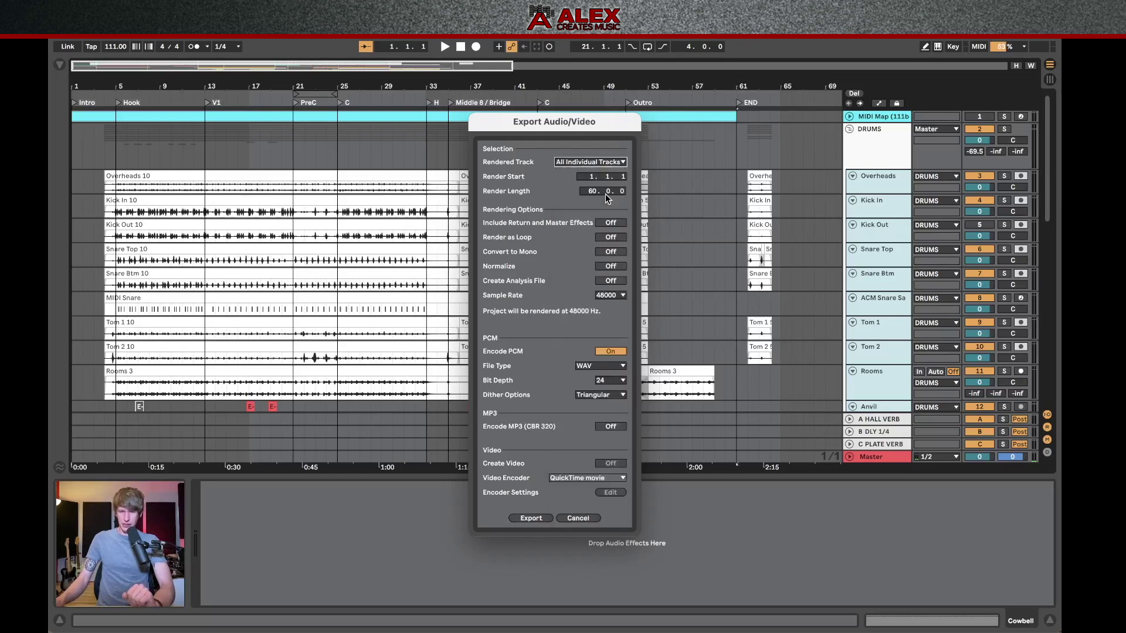
Export the individual track renders as Song 1 into the All tracks PL-DB folder.
left_click(532, 519)
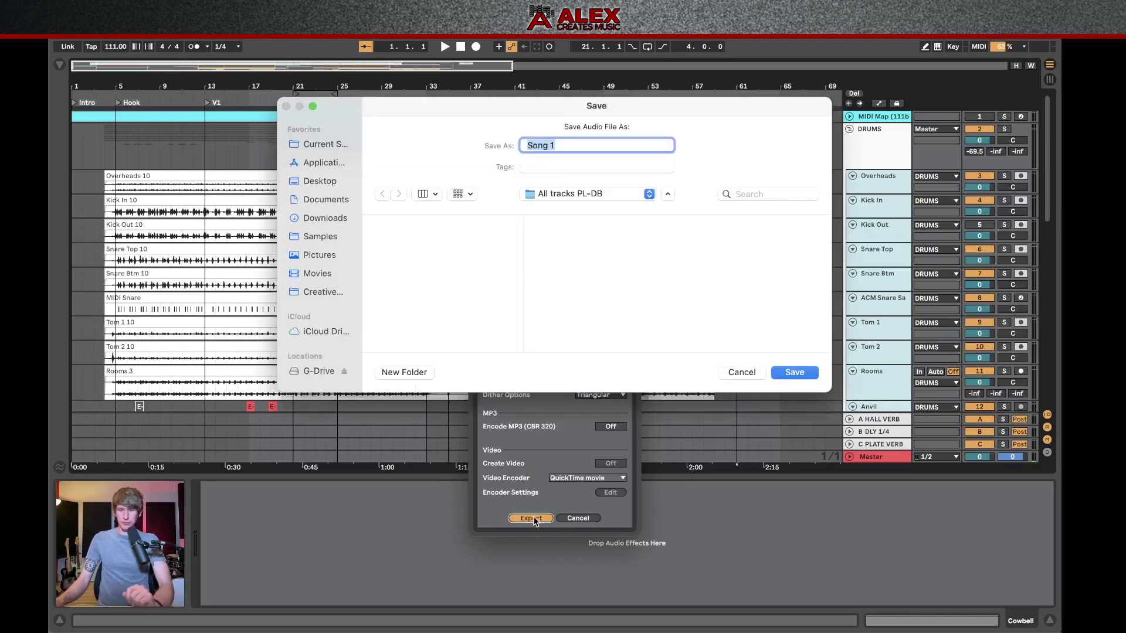
left_click(614, 141)
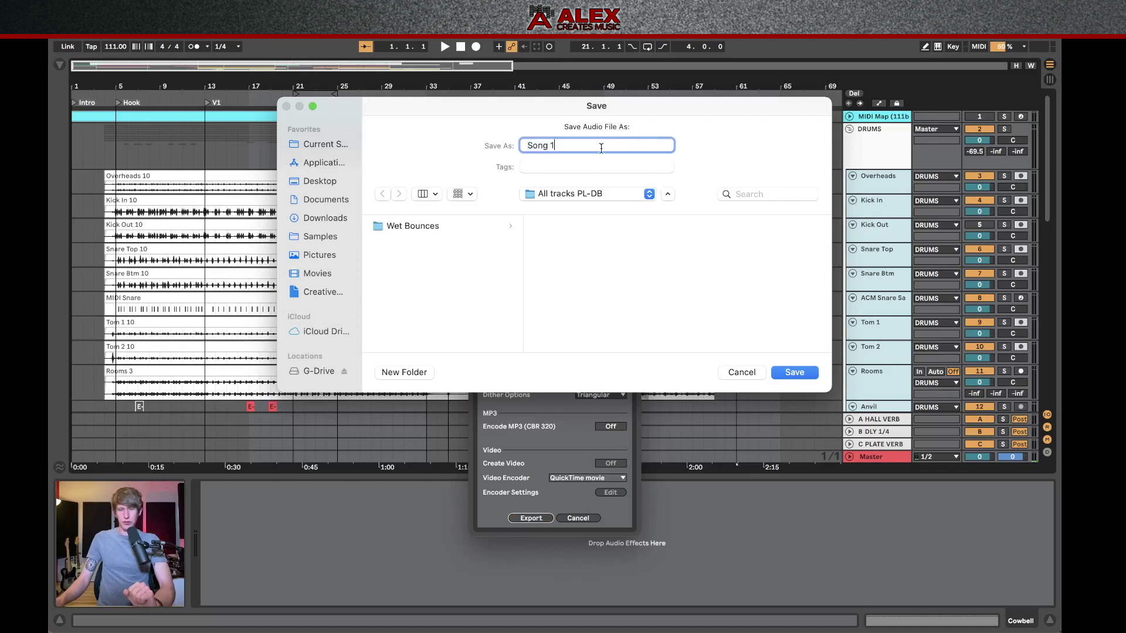
left_click(794, 373)
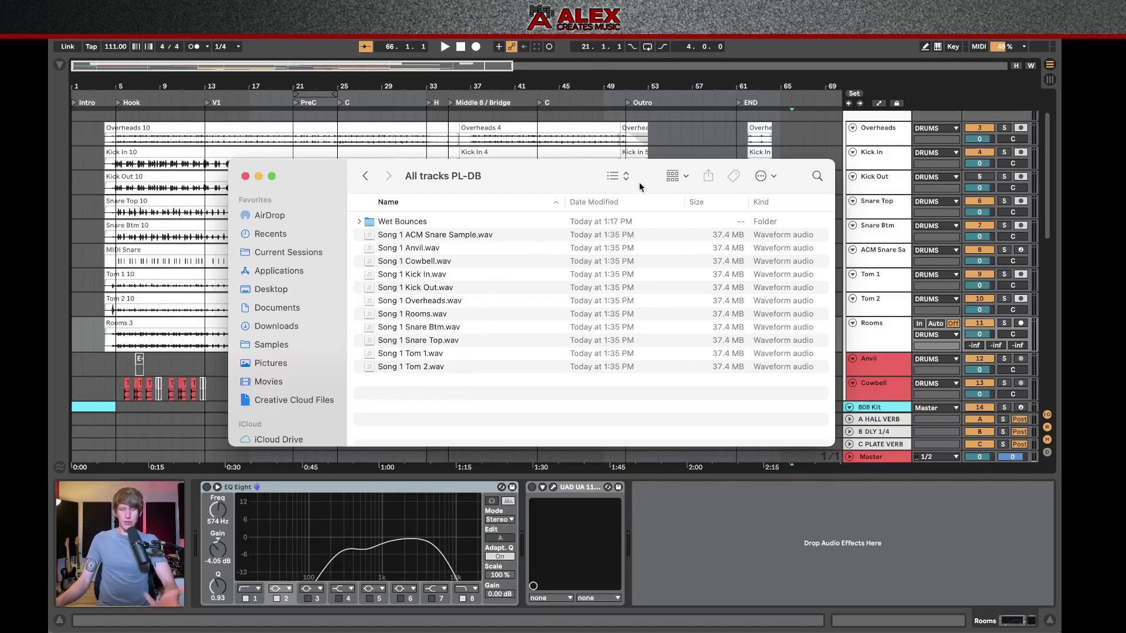
Return to the Ableton arrangement and scroll down to the bass and guitar tracks.
left_click(667, 140)
scroll(770, 242, "down", 8)
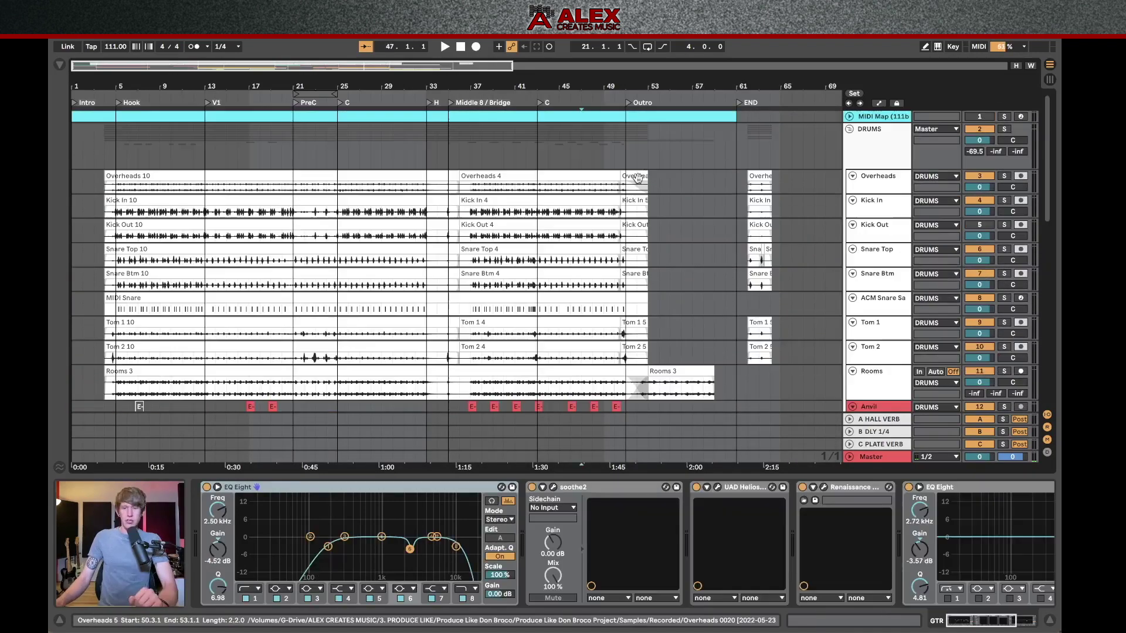
scroll(638, 182, "down", 10)
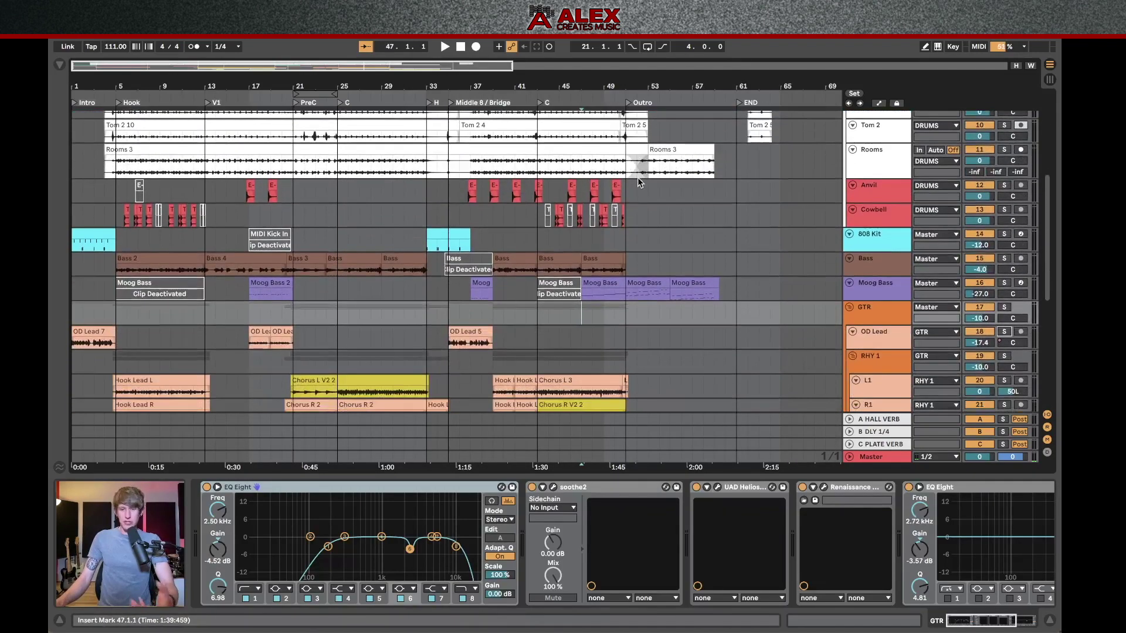
scroll(638, 177, "up", 1)
scroll(624, 184, "down", 3)
scroll(611, 179, "up", 4)
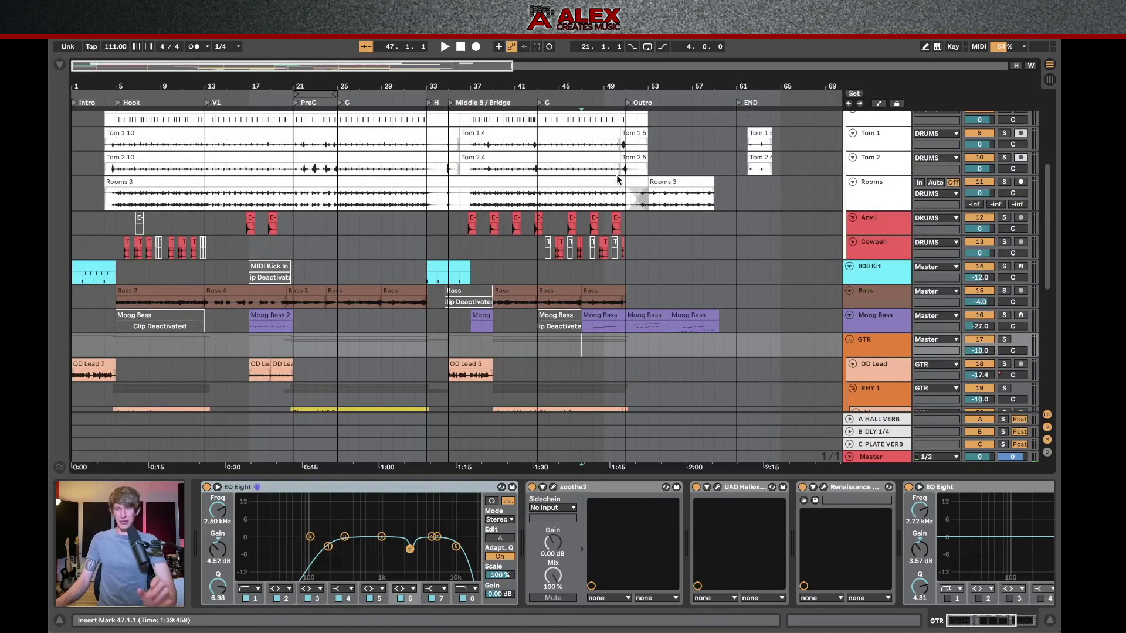
scroll(645, 200, "down", 3)
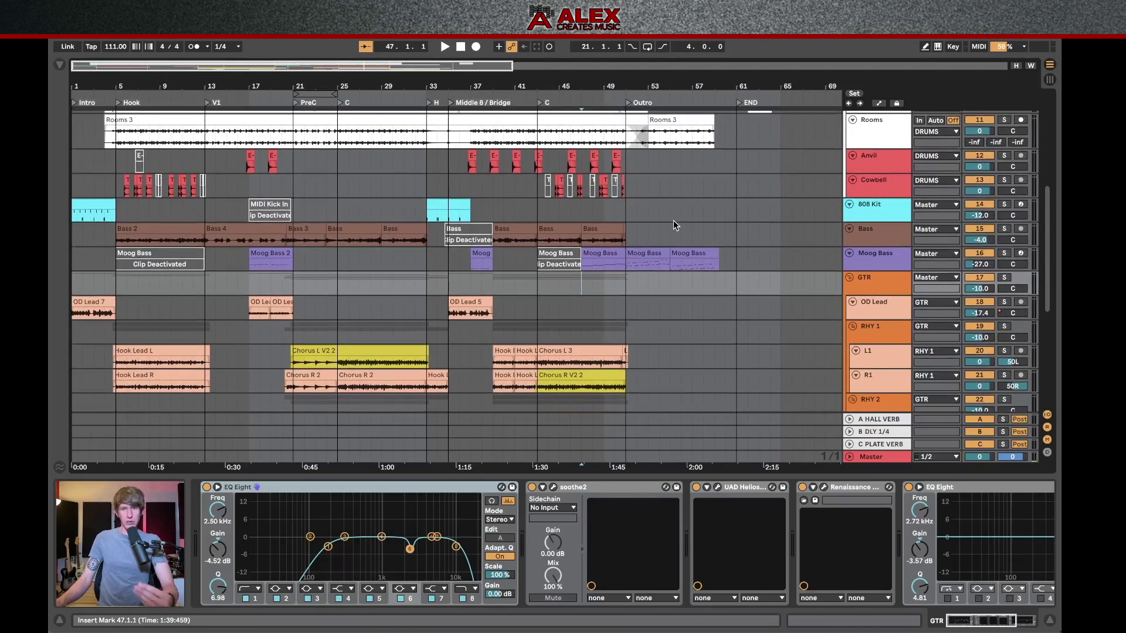
scroll(674, 238, "down", 2)
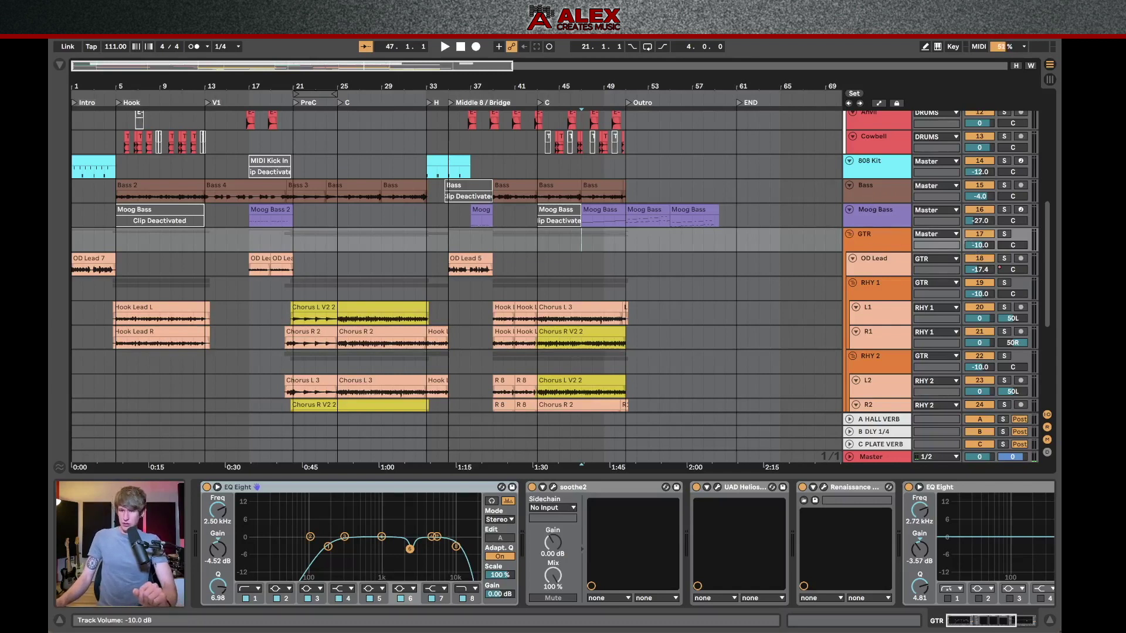
Reset the GTR group volume to 0 dB and select the OD Lead track.
left_click(979, 245)
key("Delete")
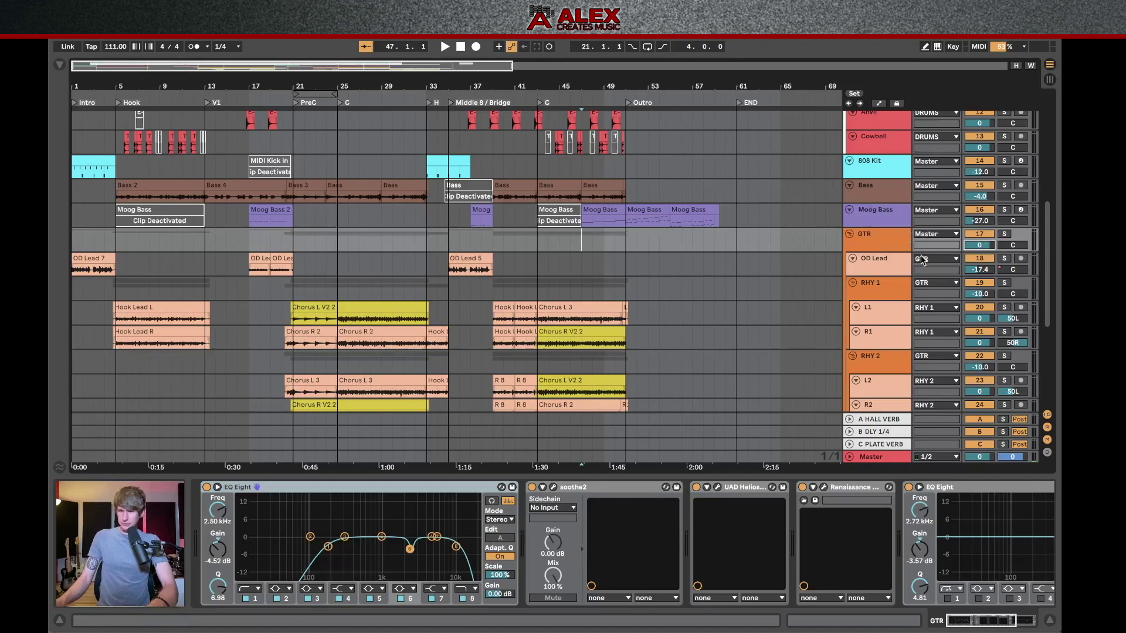
left_click(885, 264)
scroll(885, 264, "down", 4)
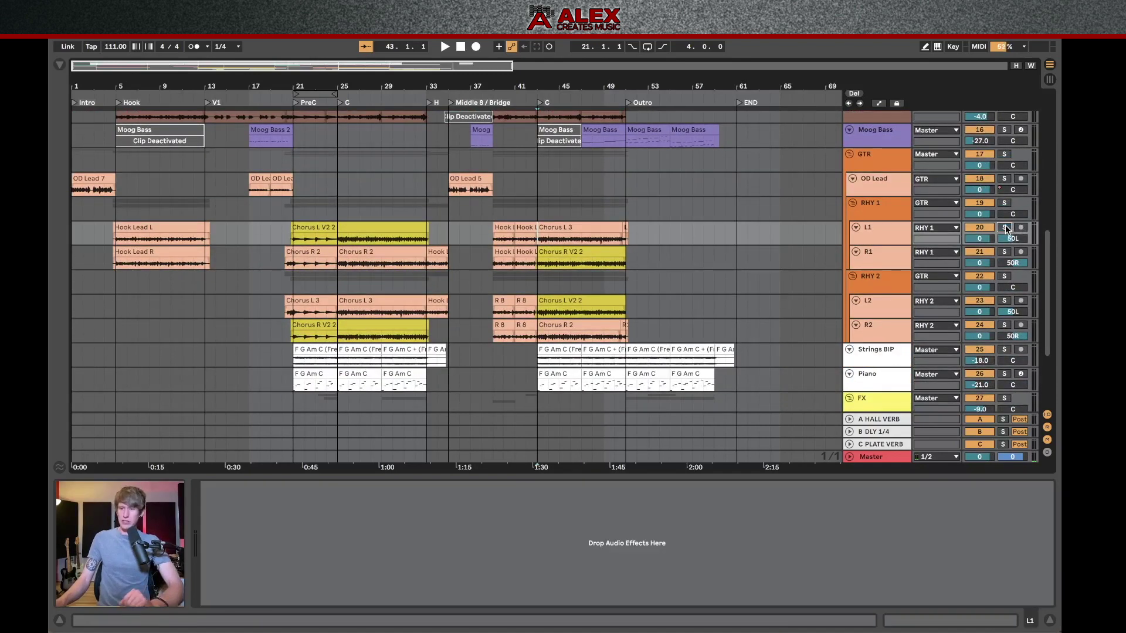
Centre the L1, R1, L2 and R2 pans, then play back the soloed L1.
left_click(1004, 228)
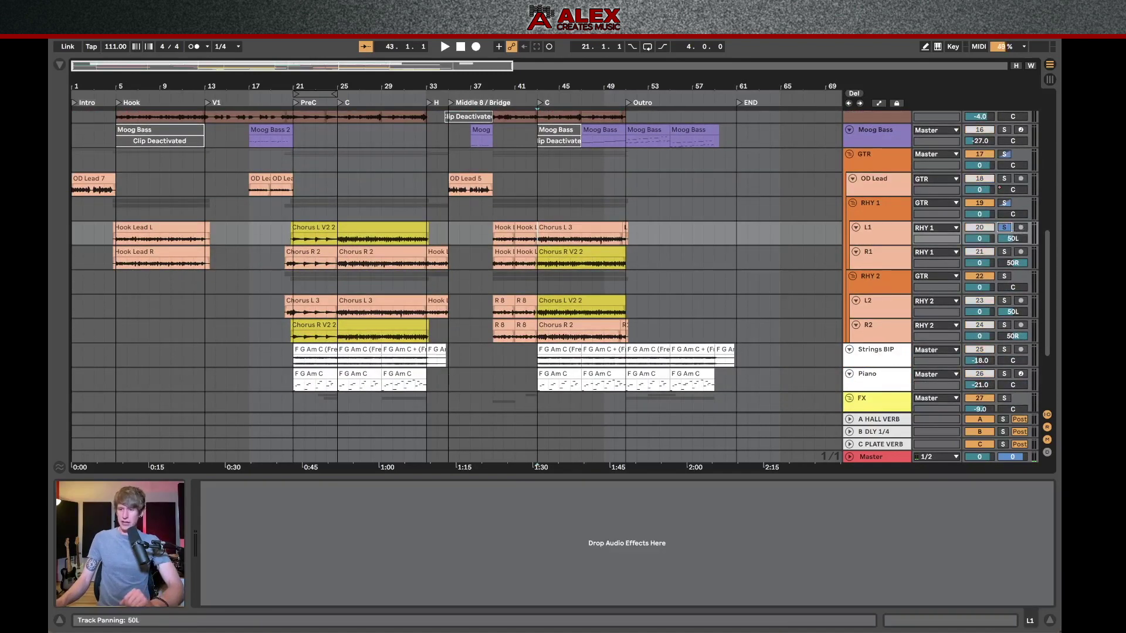
left_click(1013, 239)
key("Delete")
left_click(1015, 264)
key("Delete")
left_click(1013, 336)
key("Delete")
left_click(1013, 312)
key("Delete")
key("space")
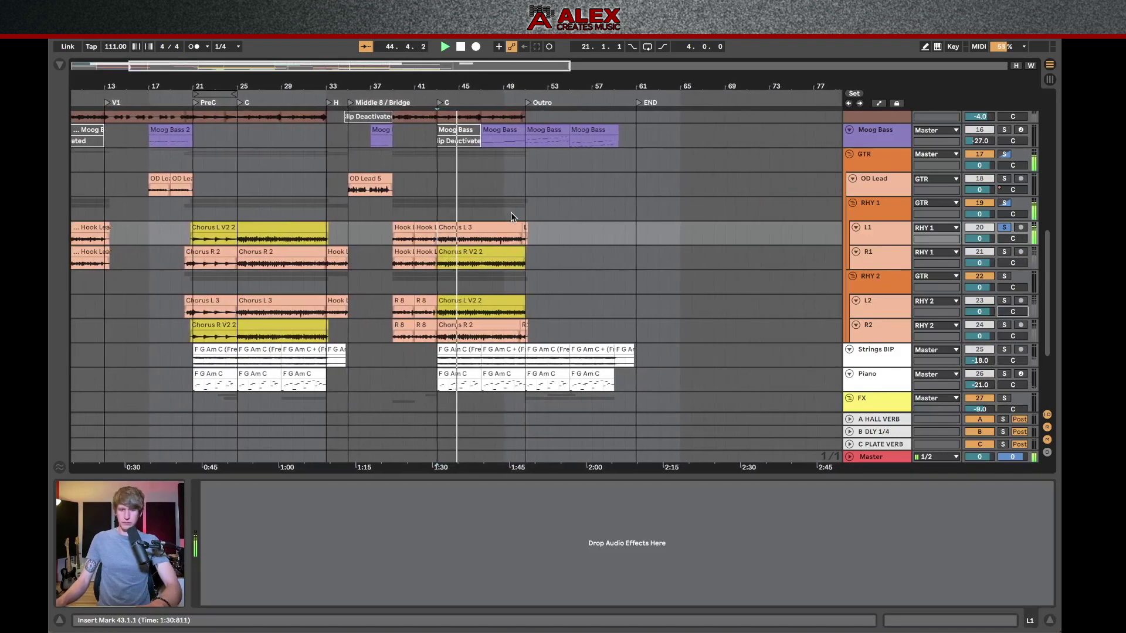
left_click(888, 234)
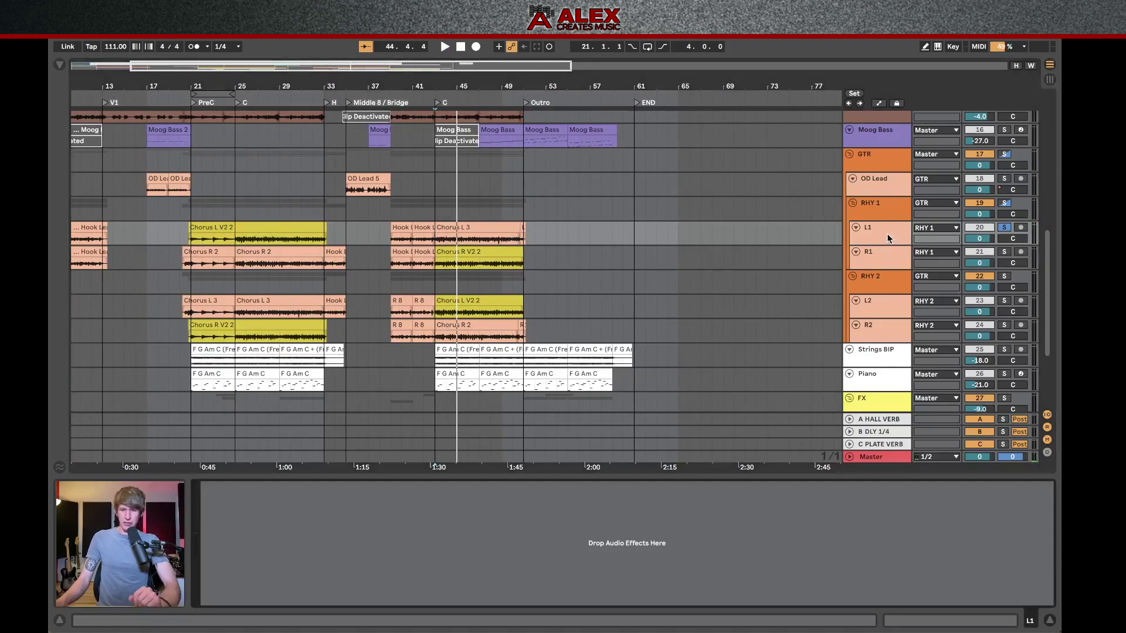
left_click(887, 209)
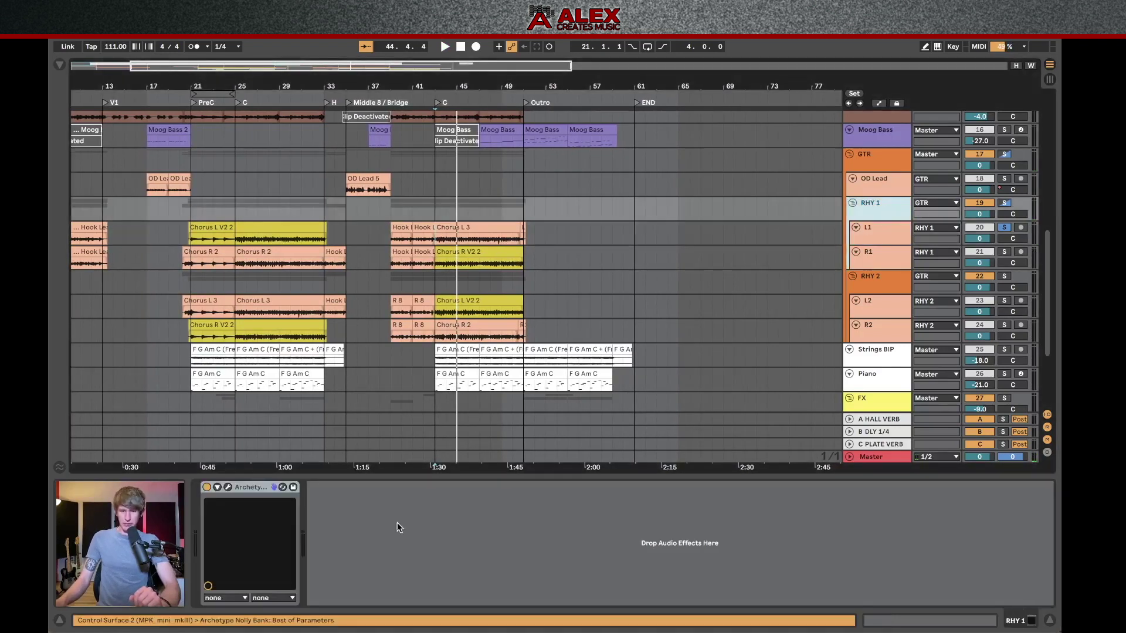
left_click(229, 487)
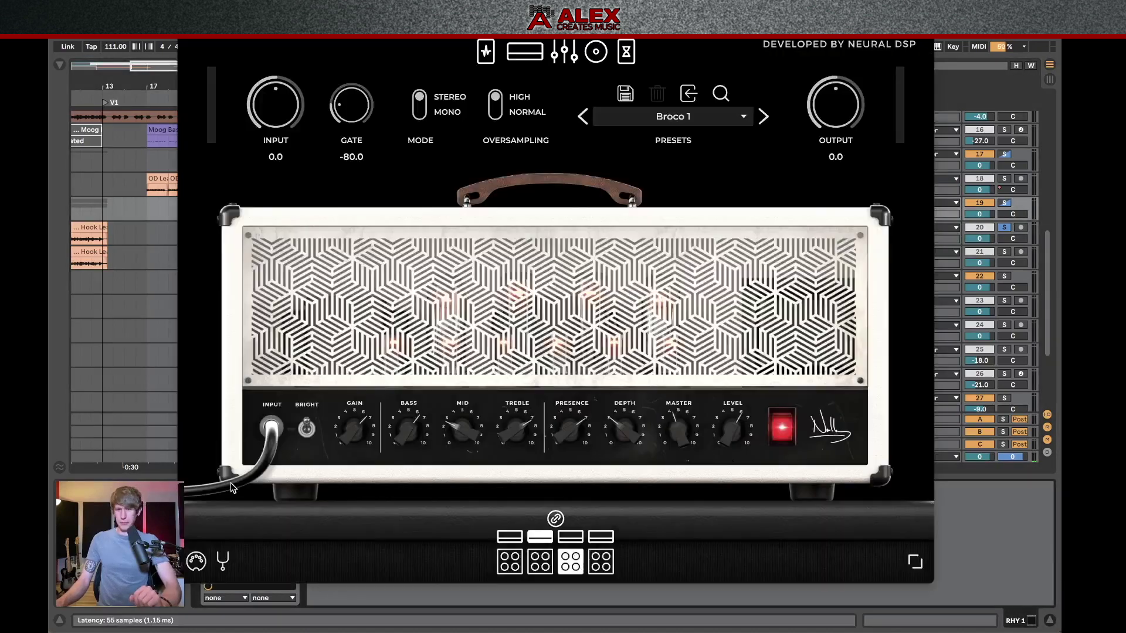
key("super+alt+p")
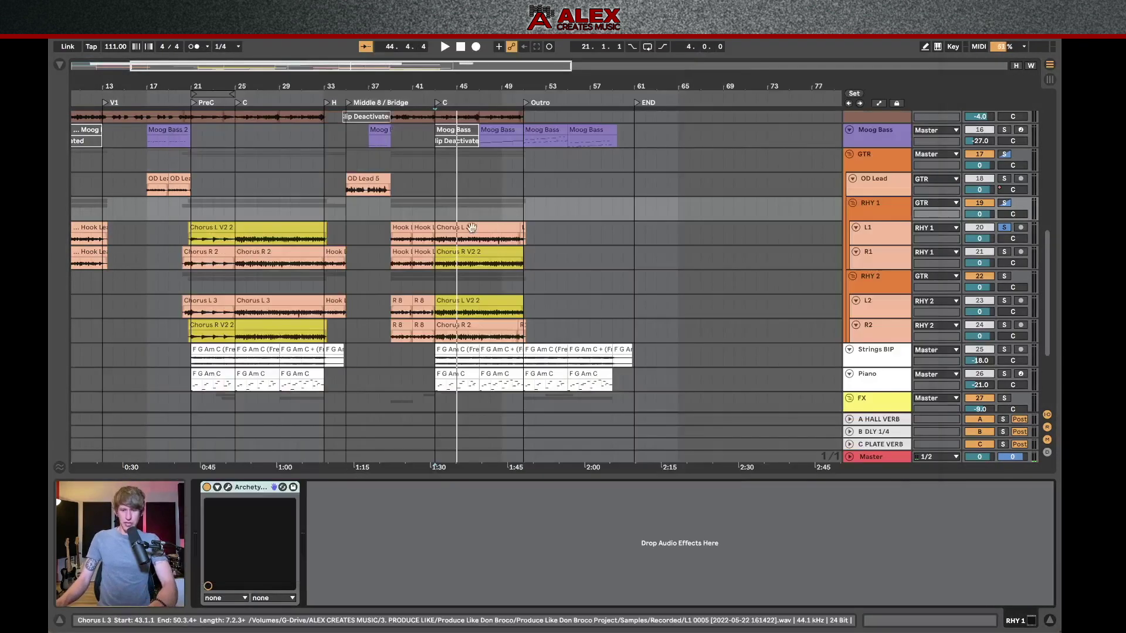
left_click(438, 240)
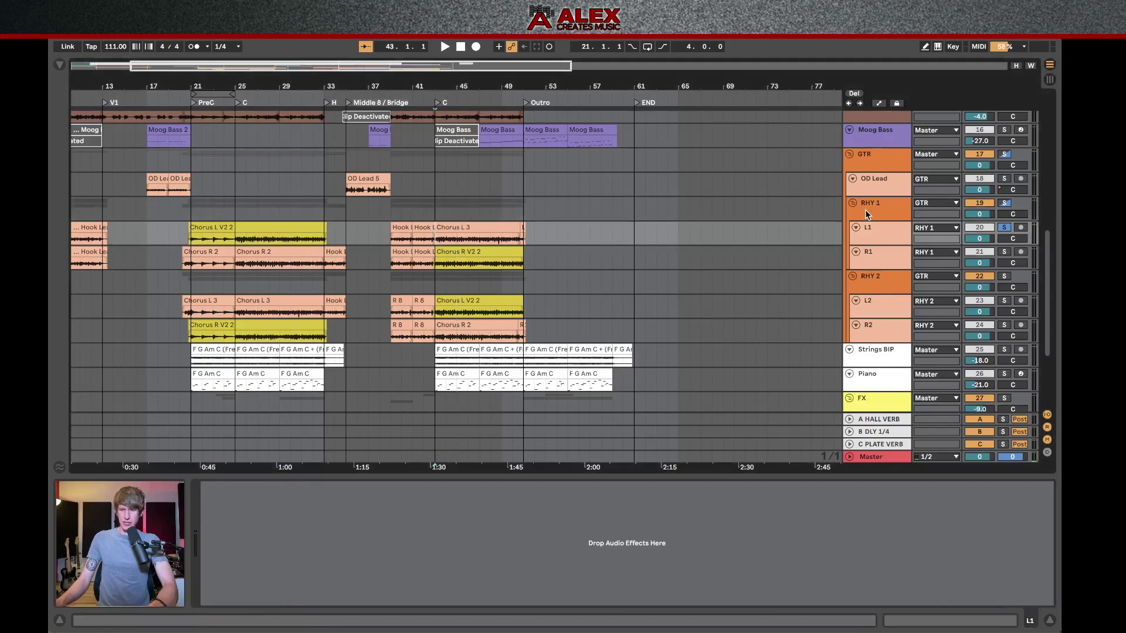
left_click(878, 167)
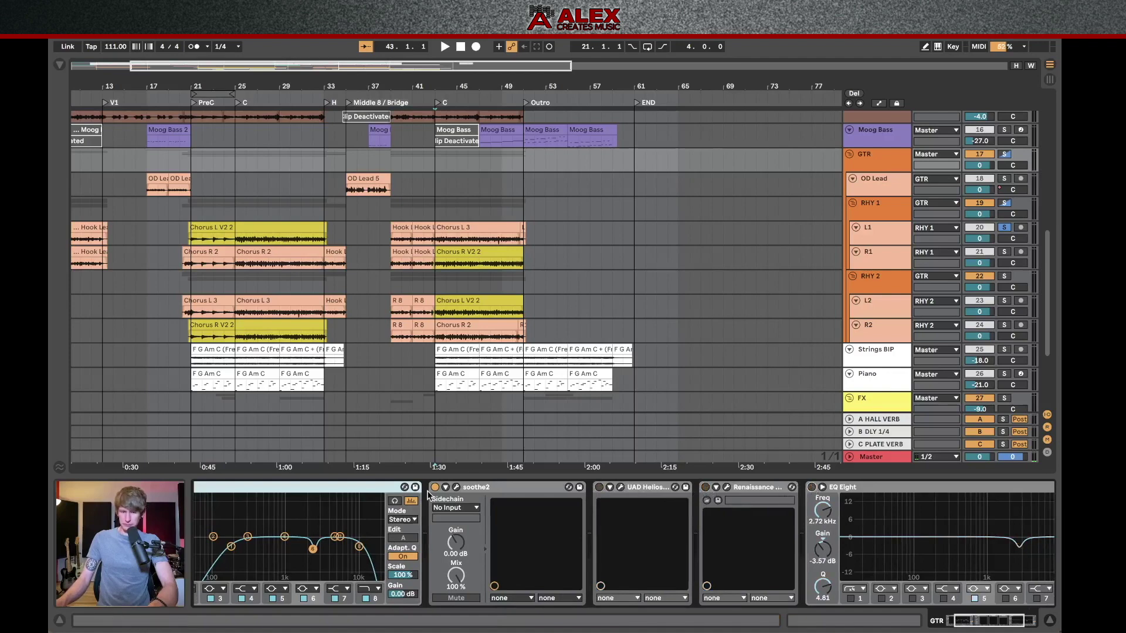
scroll(566, 223, "left", 3)
left_click(567, 226)
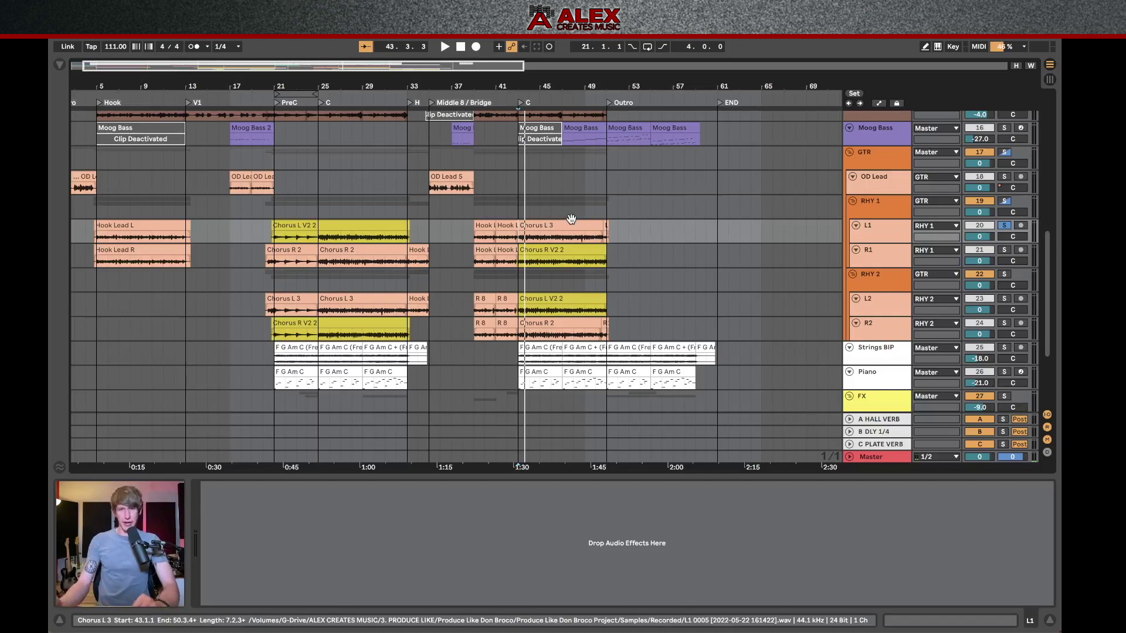
Play the soloed L1 guitar from bar 43, then stop playback.
left_click(571, 216)
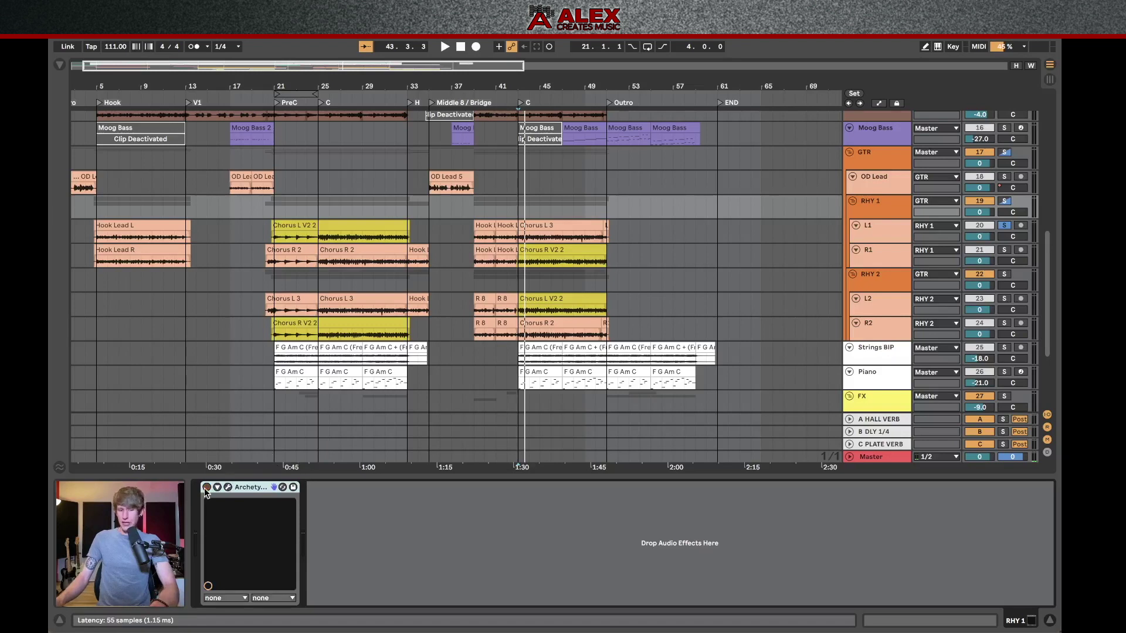
left_click(518, 238)
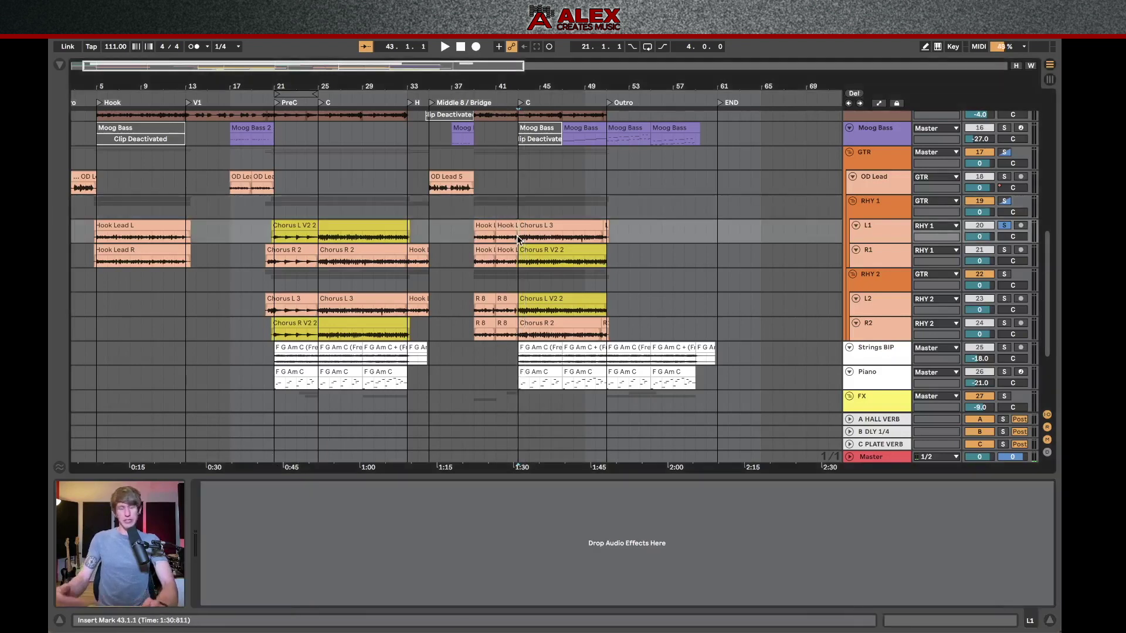
key("space")
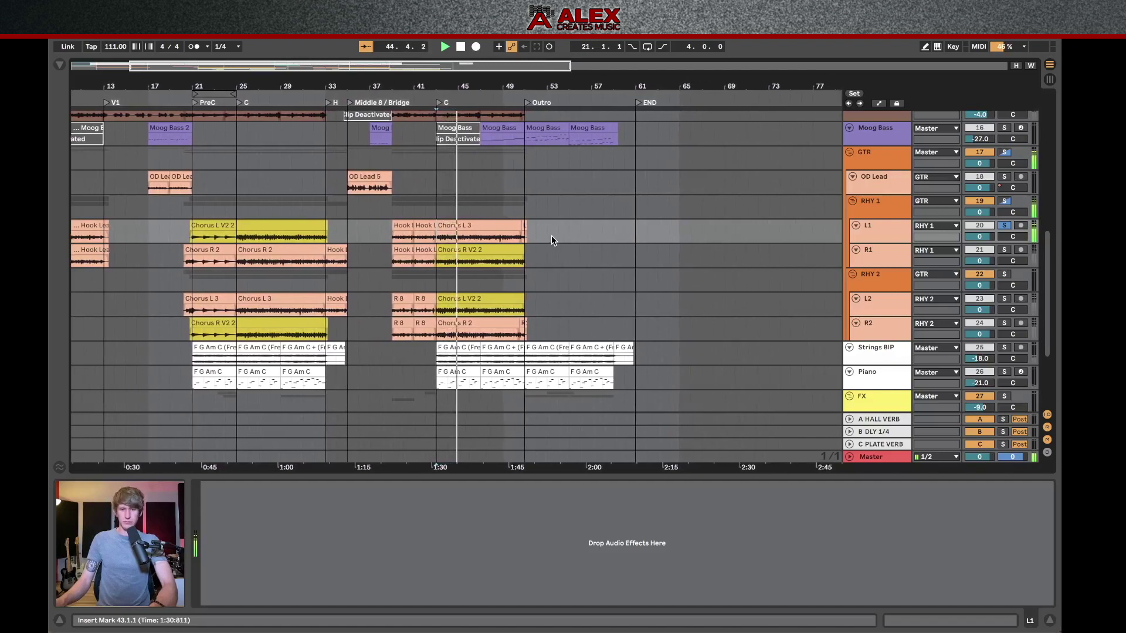
key("space")
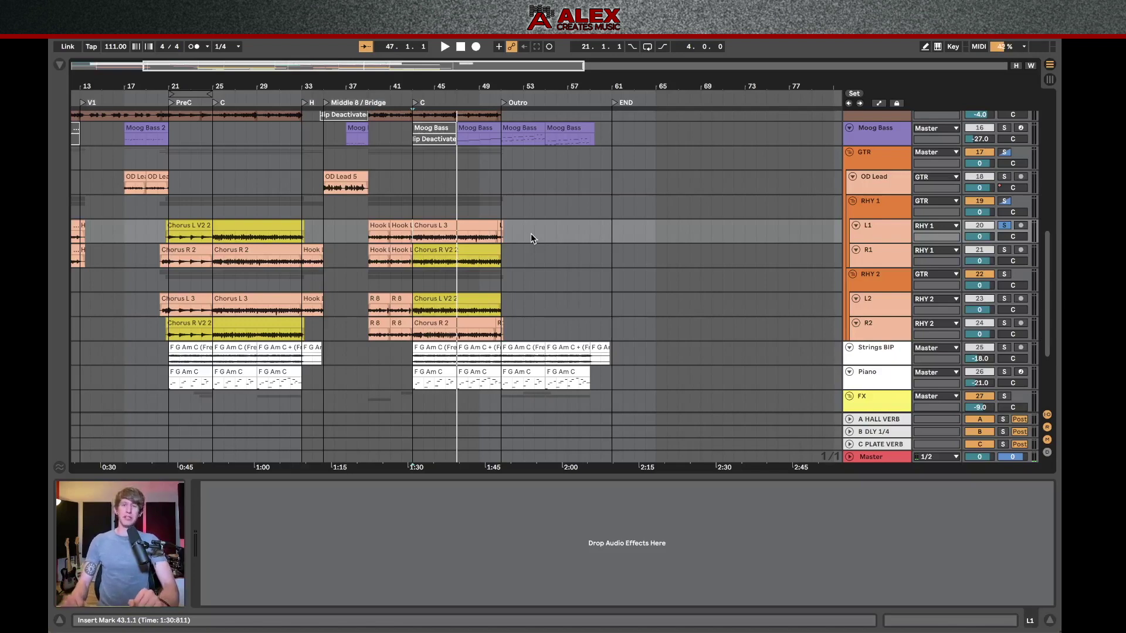
scroll(737, 231, "left", 5)
Select bars 1 to 61 on L1 and open export settings for Selected Tracks Only.
left_click_drag(737, 231, 51, 240)
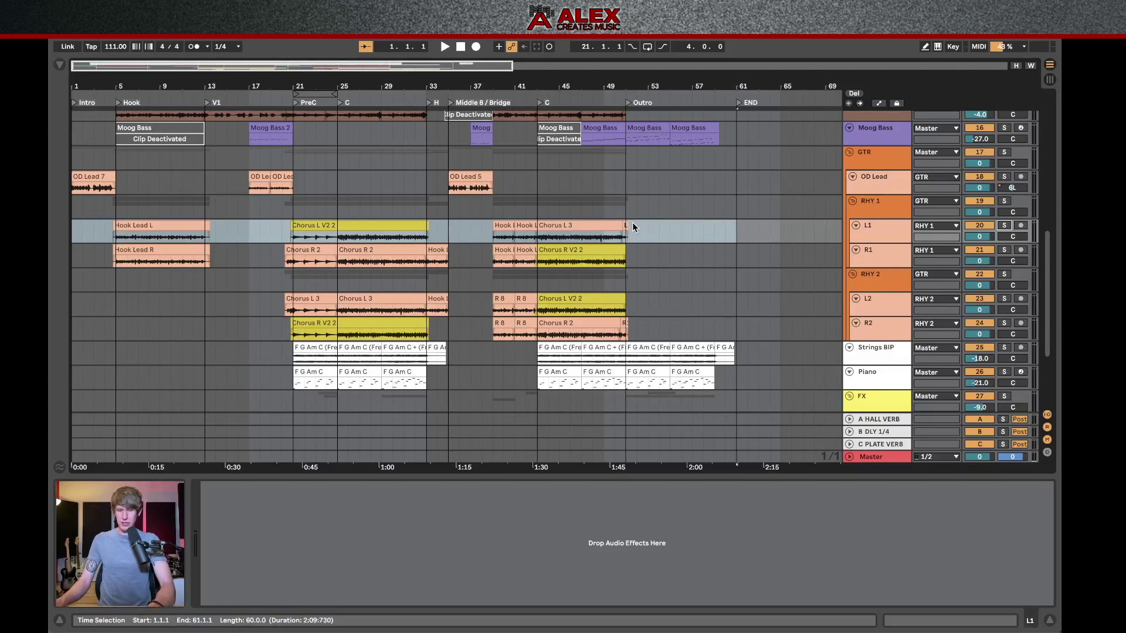
key("super+shift+r")
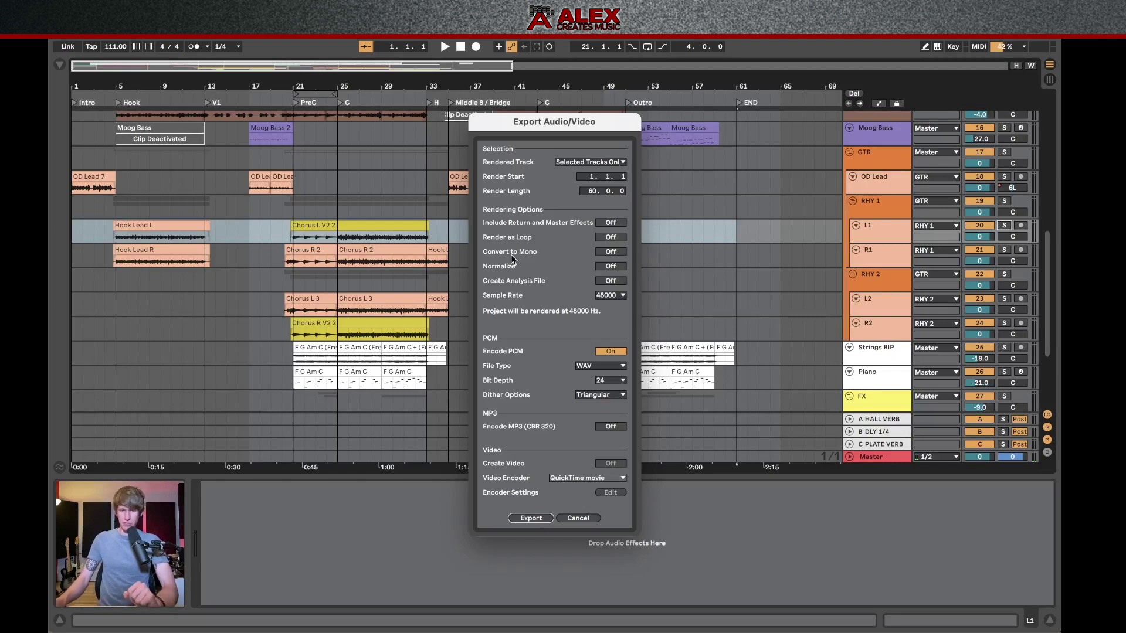
Turn Convert to Mono on and name the export 'Song 1 Rhythm Guitar 1 L'.
left_click(614, 254)
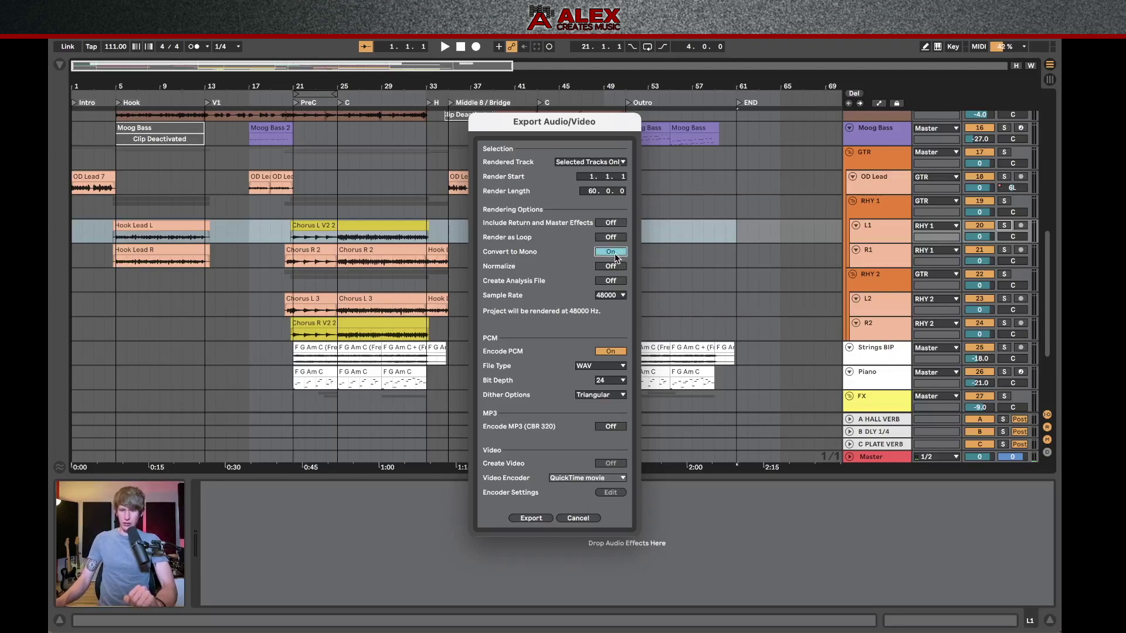
left_click(530, 518)
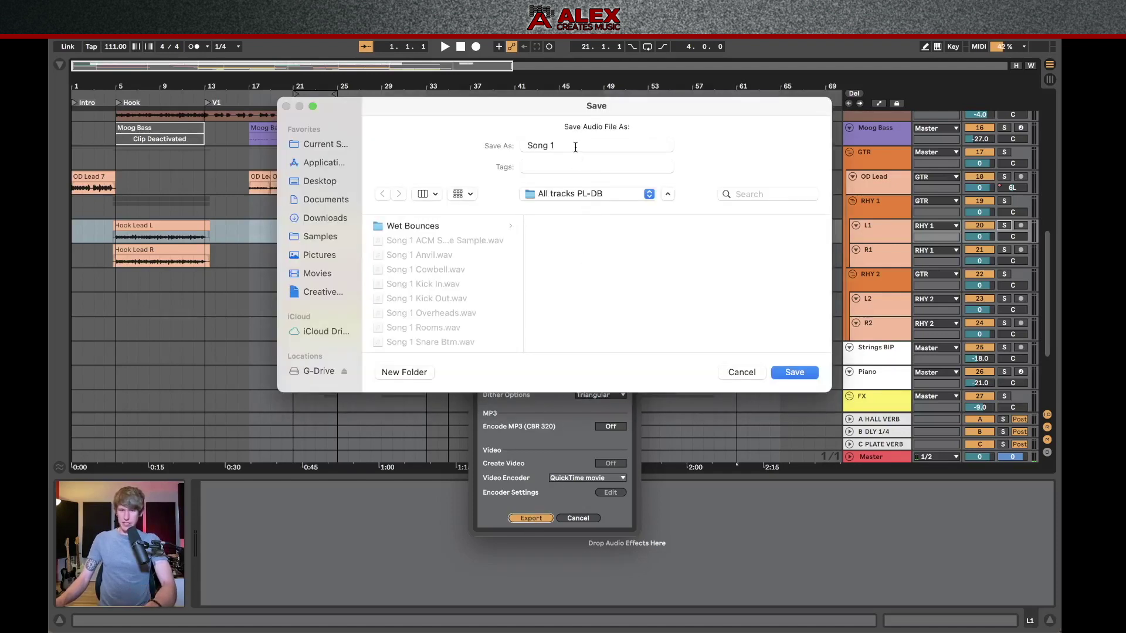
left_click(576, 146)
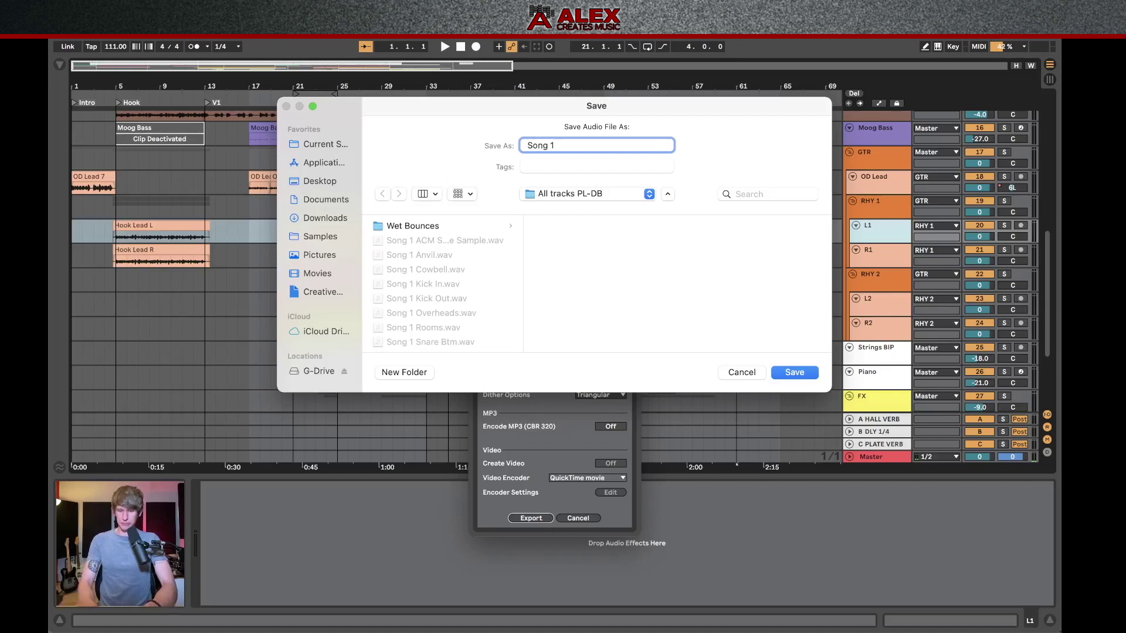
type("Rhythm Guitar 1 L")
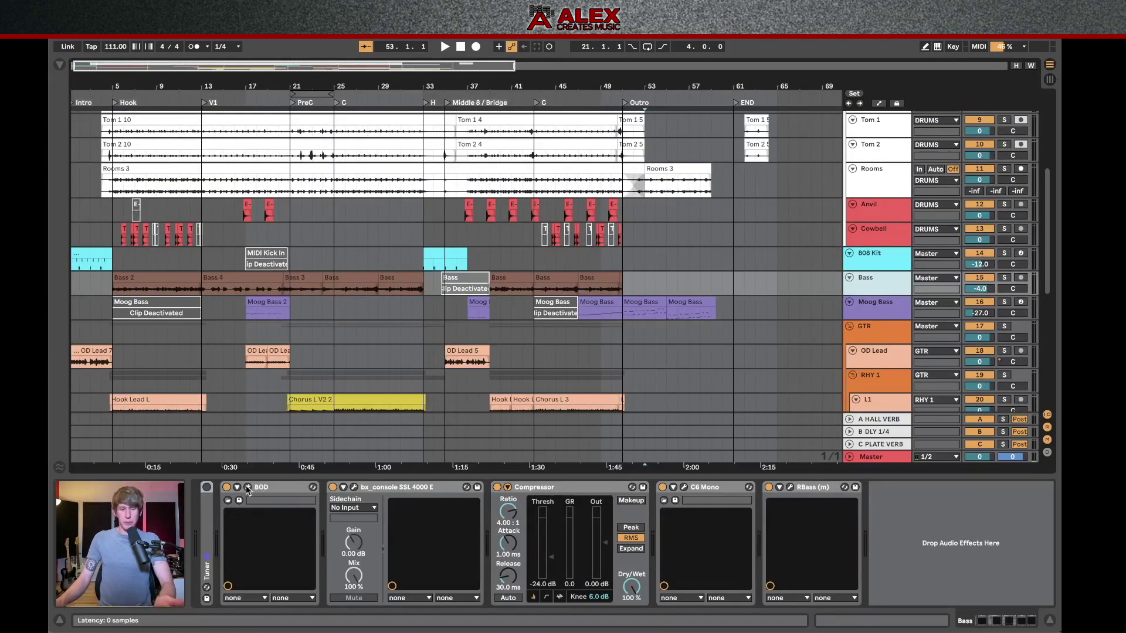
Check the Bass track's BOD overdrive window, then play the song from bar 45.
left_click(247, 488)
left_click(248, 488)
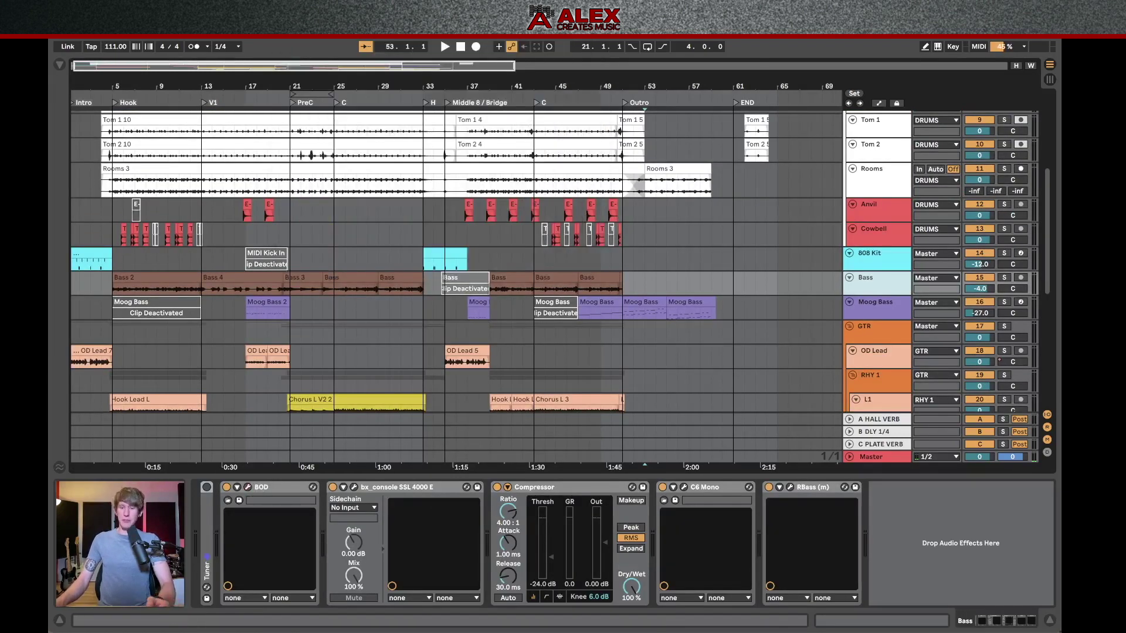
left_click(545, 289)
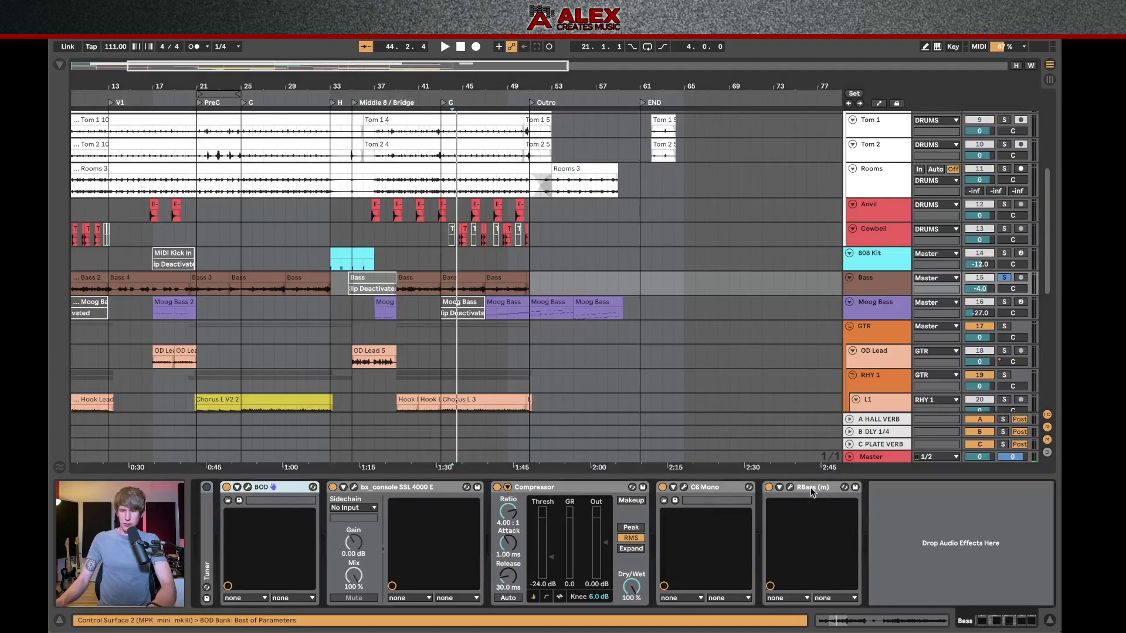
key("space")
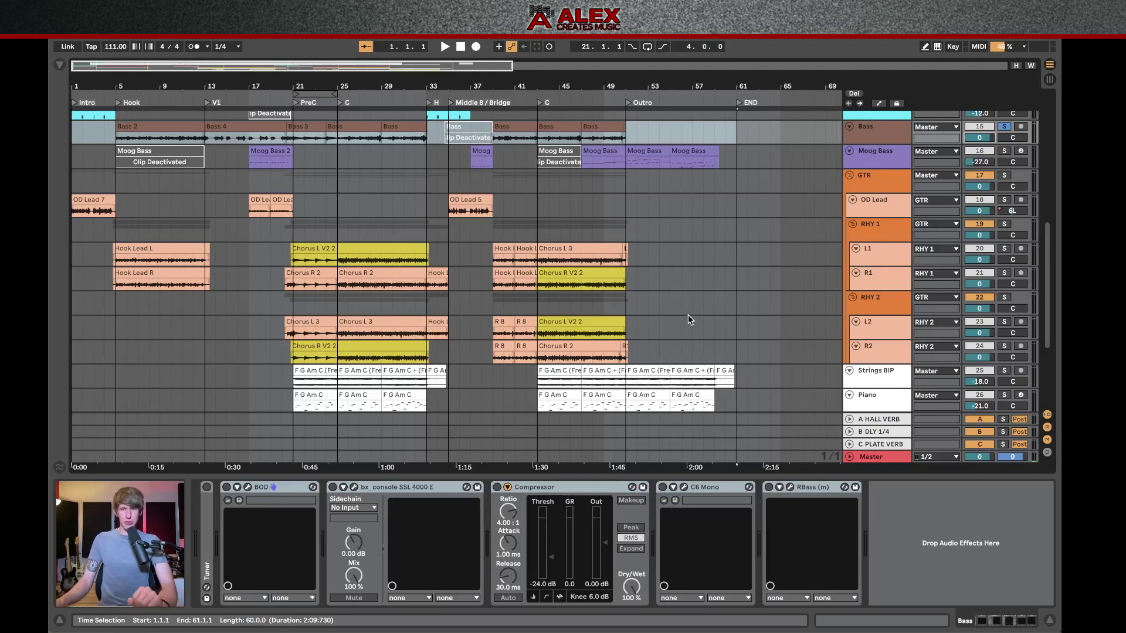
Show the Master track's effect chain and bring up the Export Audio/Video settings.
scroll(688, 315, "down", 5)
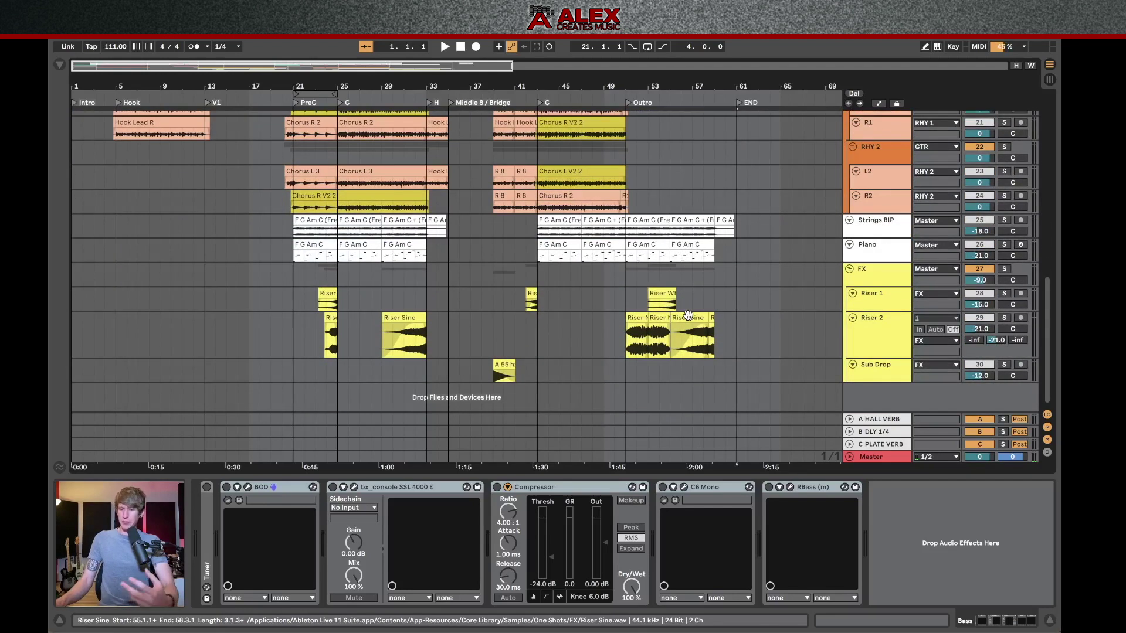
left_click(883, 457)
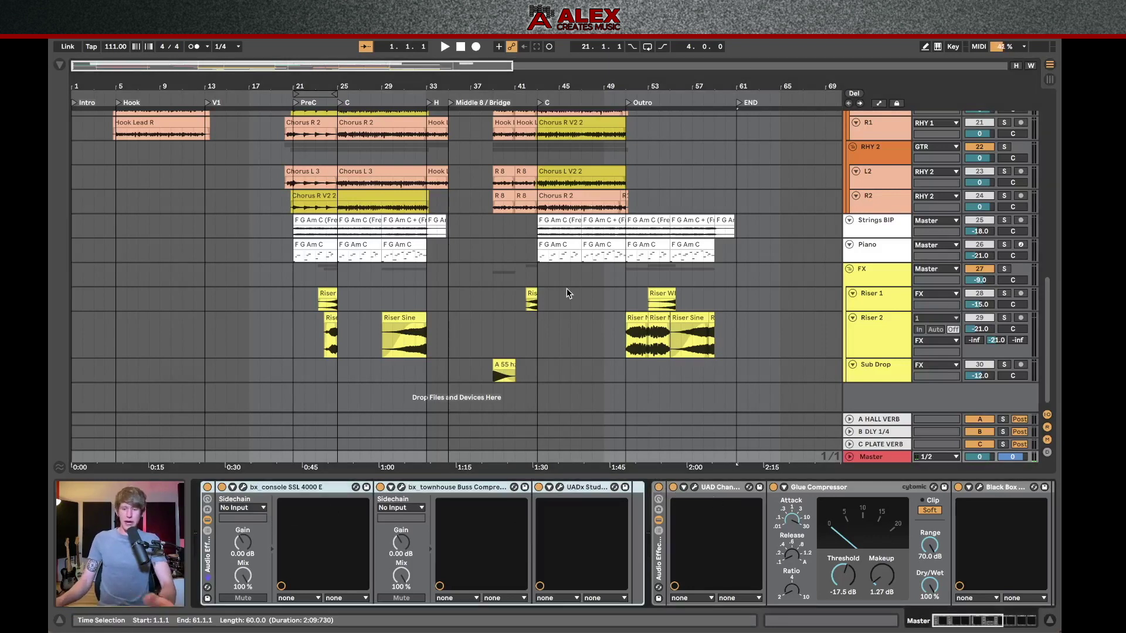
key("ctrl+shift+r")
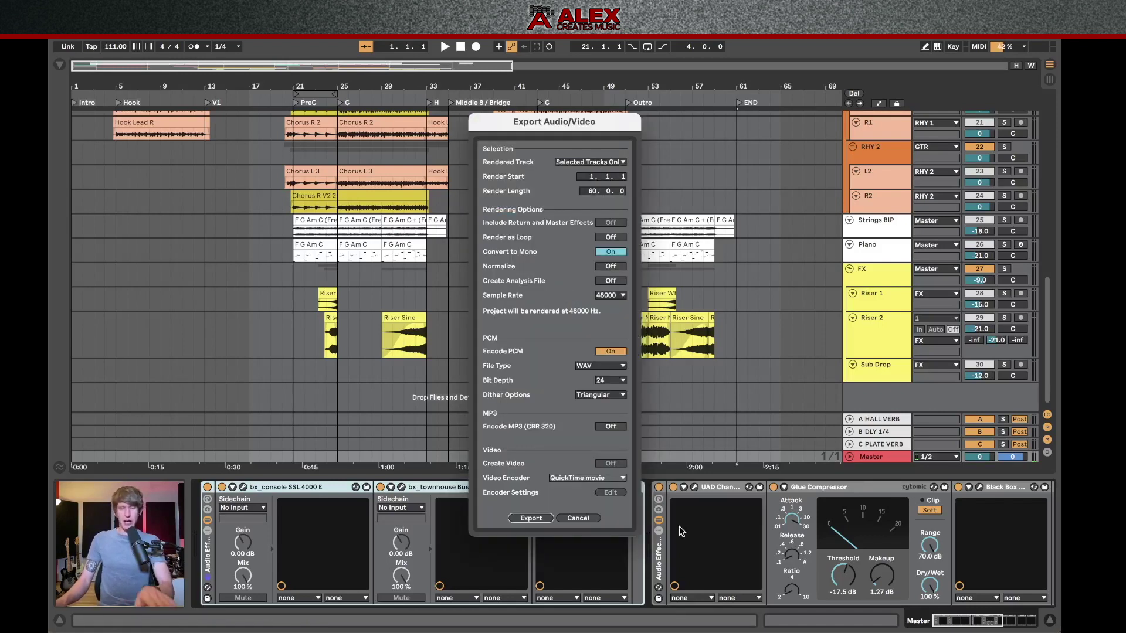
Turn Convert to Mono off and set Rendered Track to Master, after briefly trying All Individual Tracks.
left_click(610, 252)
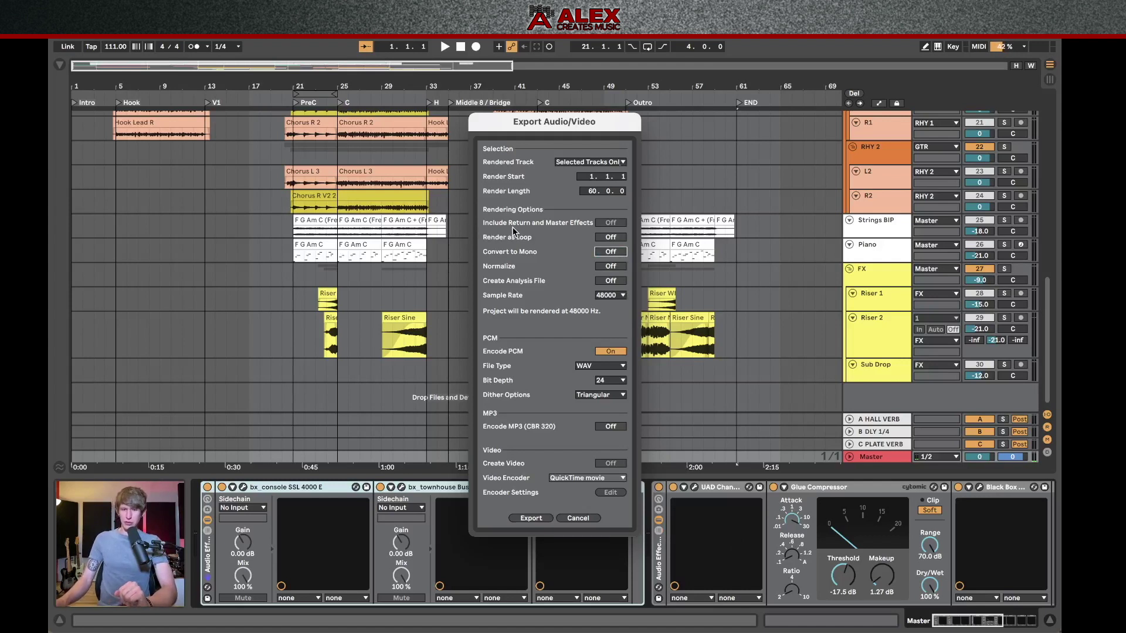
left_click(610, 163)
left_click(609, 183)
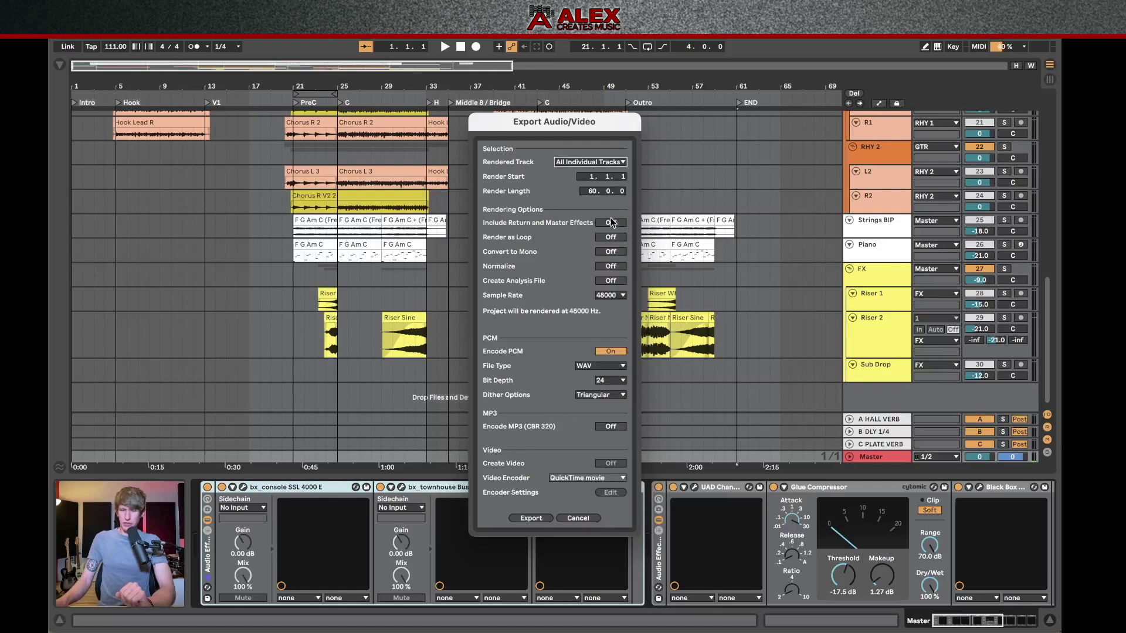
left_click(614, 226)
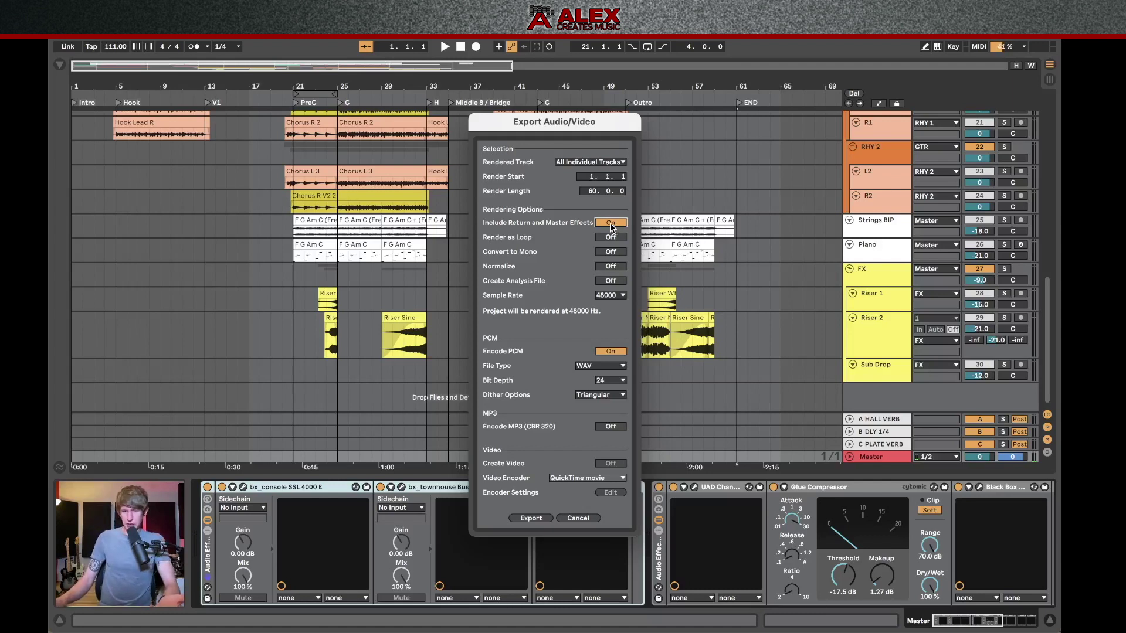
left_click(596, 160)
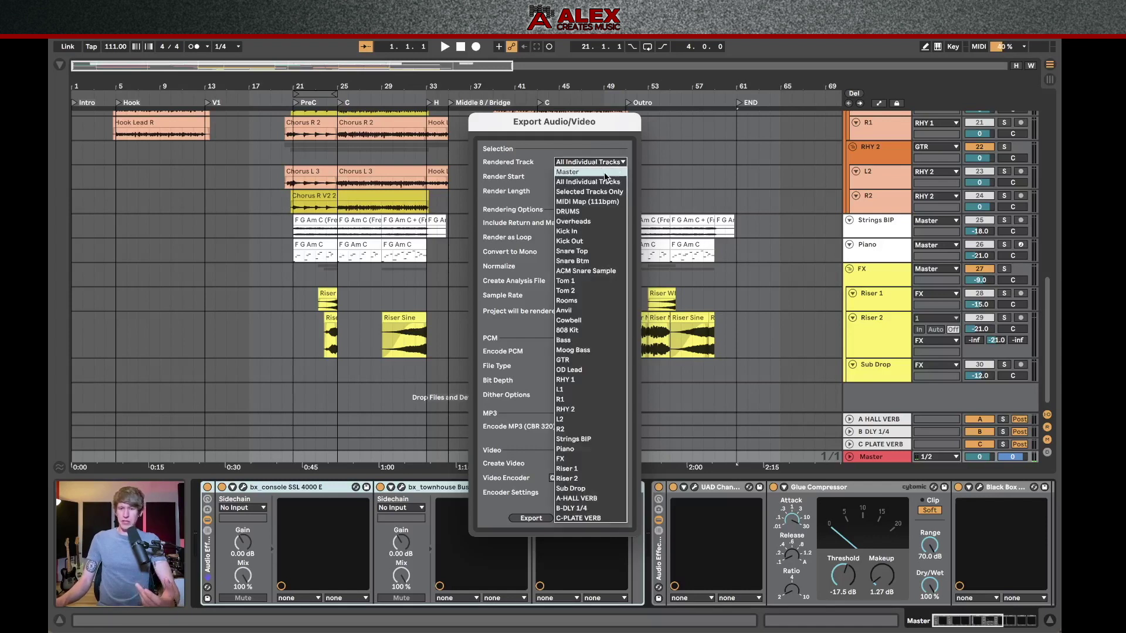
left_click(606, 173)
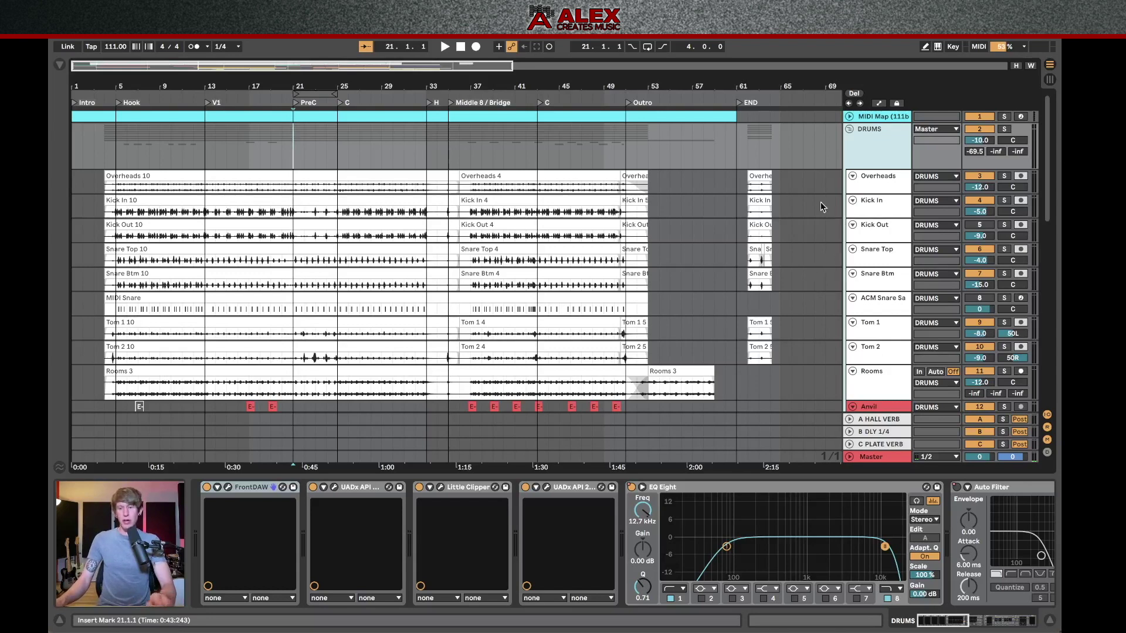
Fold the DRUMS, GTR and FX groups, select the FX group, and open Export Audio/Video.
left_click(849, 129)
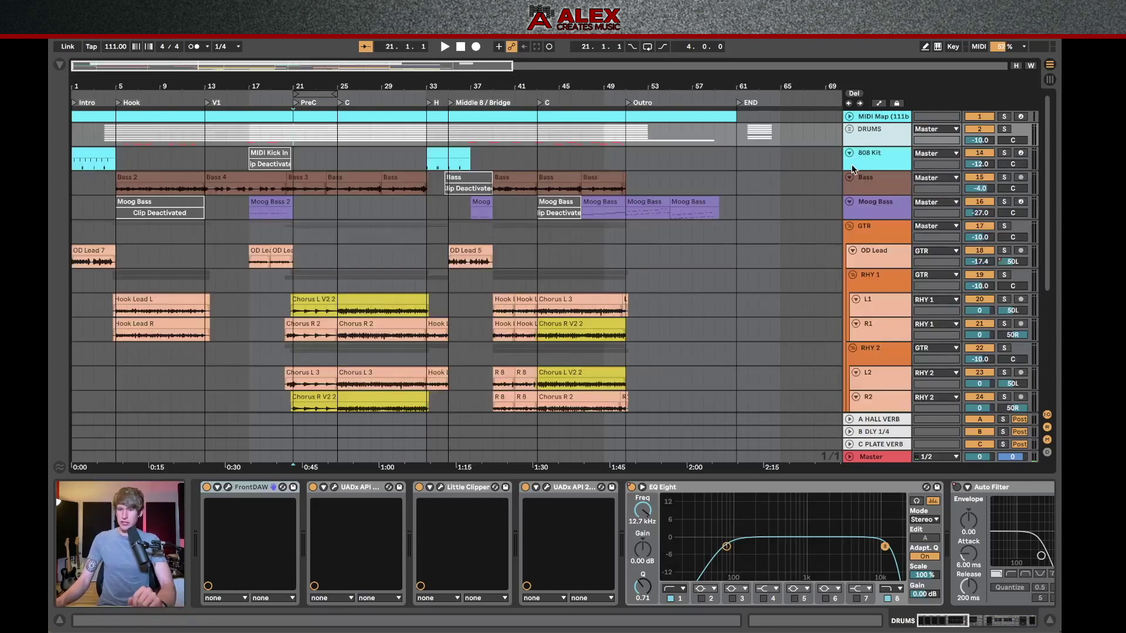
left_click(850, 227)
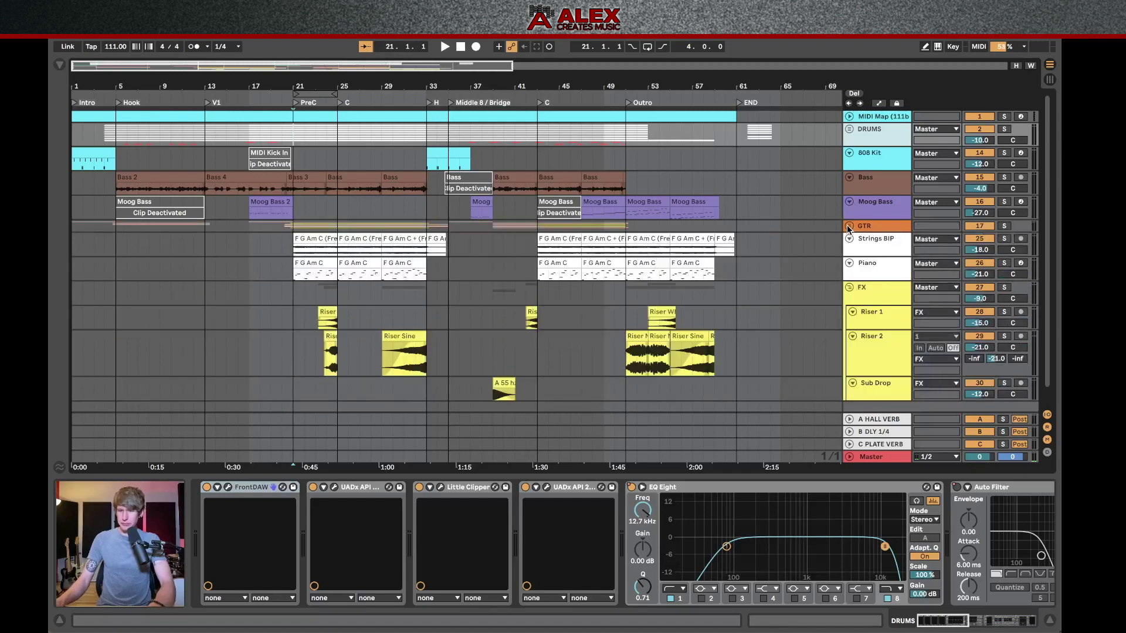
left_click(849, 288)
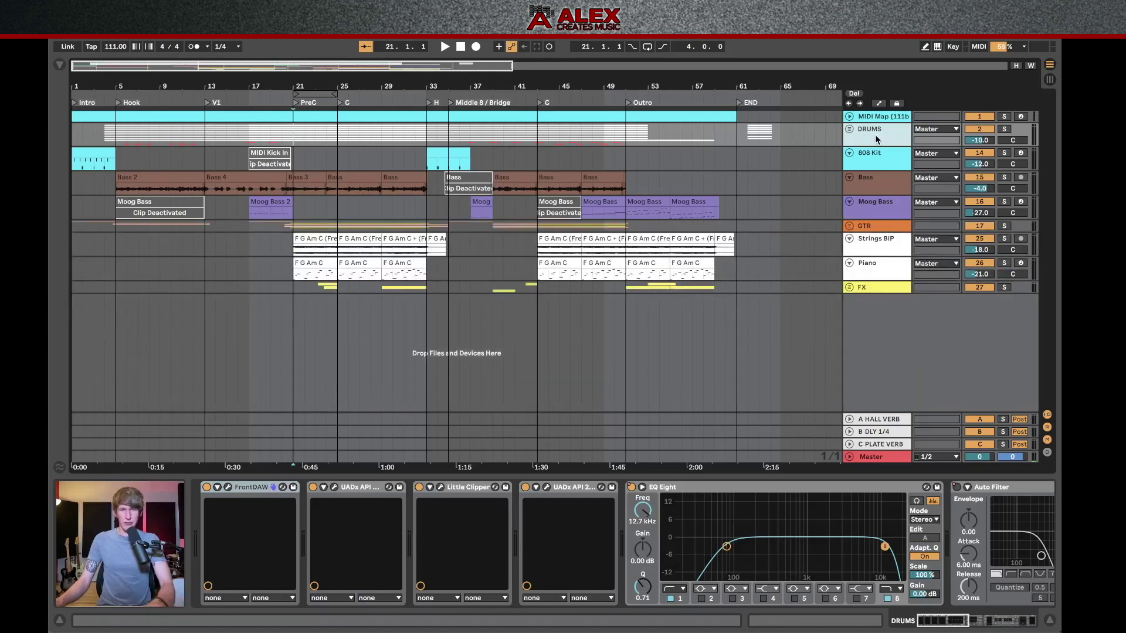
left_click(872, 291)
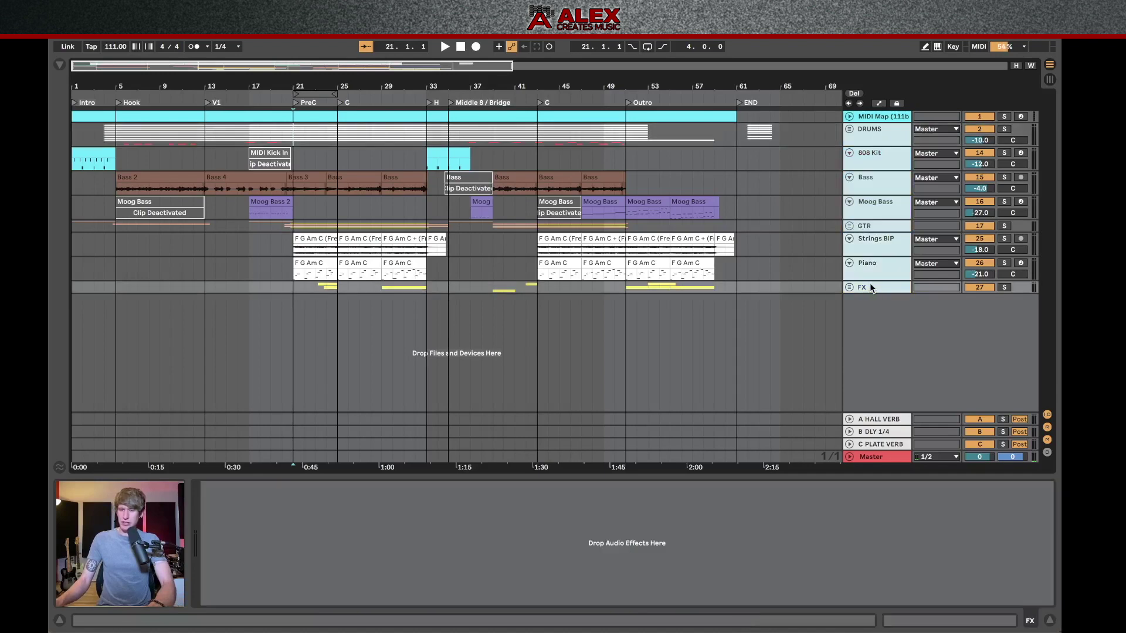
key("super+shift+r")
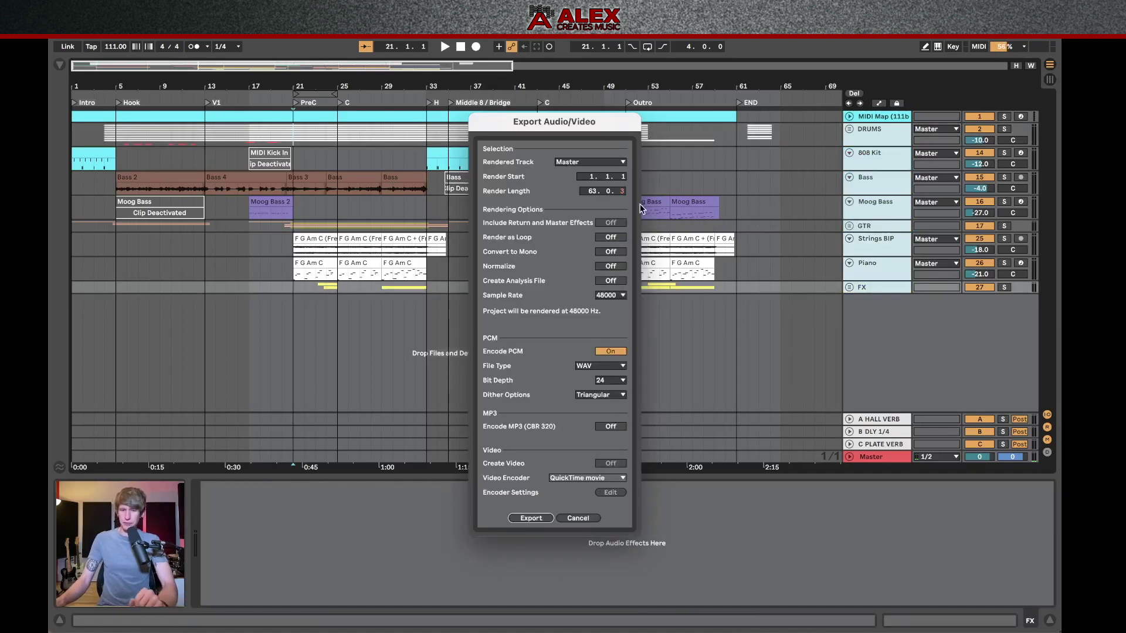
Set Rendered Track to Selected Tracks Only and export to reach the save window.
left_click(588, 164)
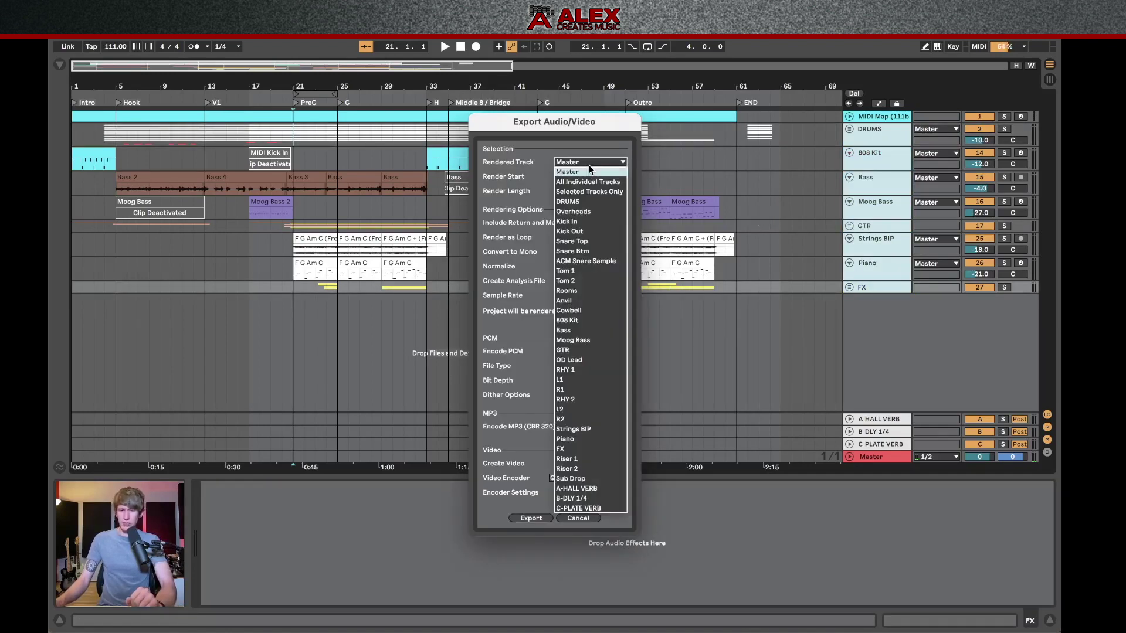
left_click(595, 185)
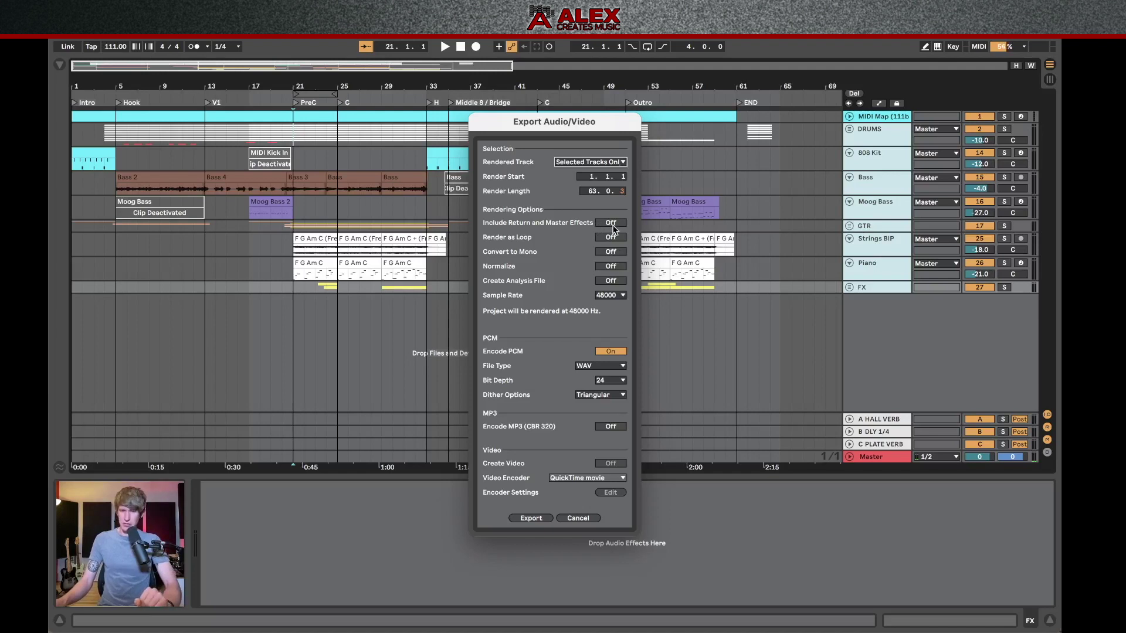
left_click(530, 517)
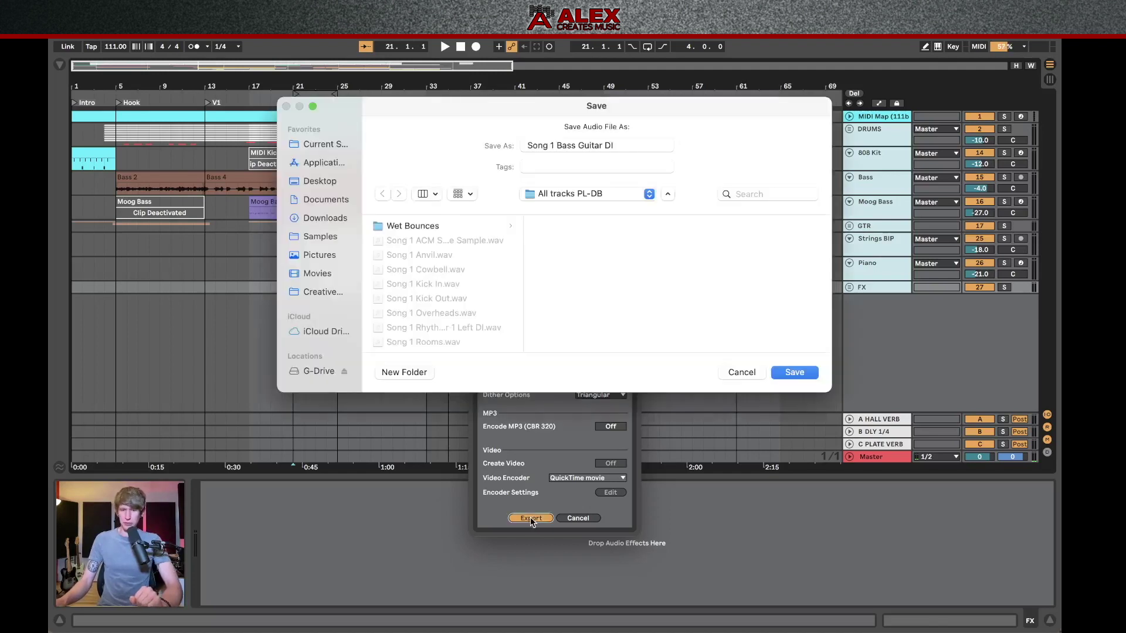
Create a new Stems folder, trim the file name to 'Song 1' and save the render.
left_click(421, 372)
type("Stemss")
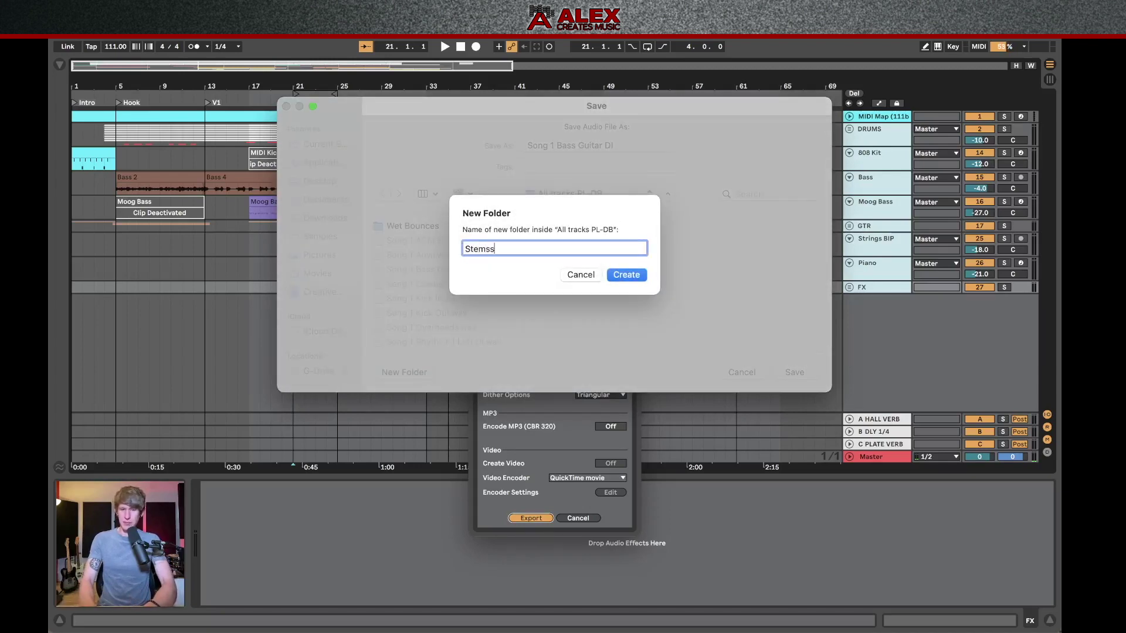
key("Return")
key("BackSpace")
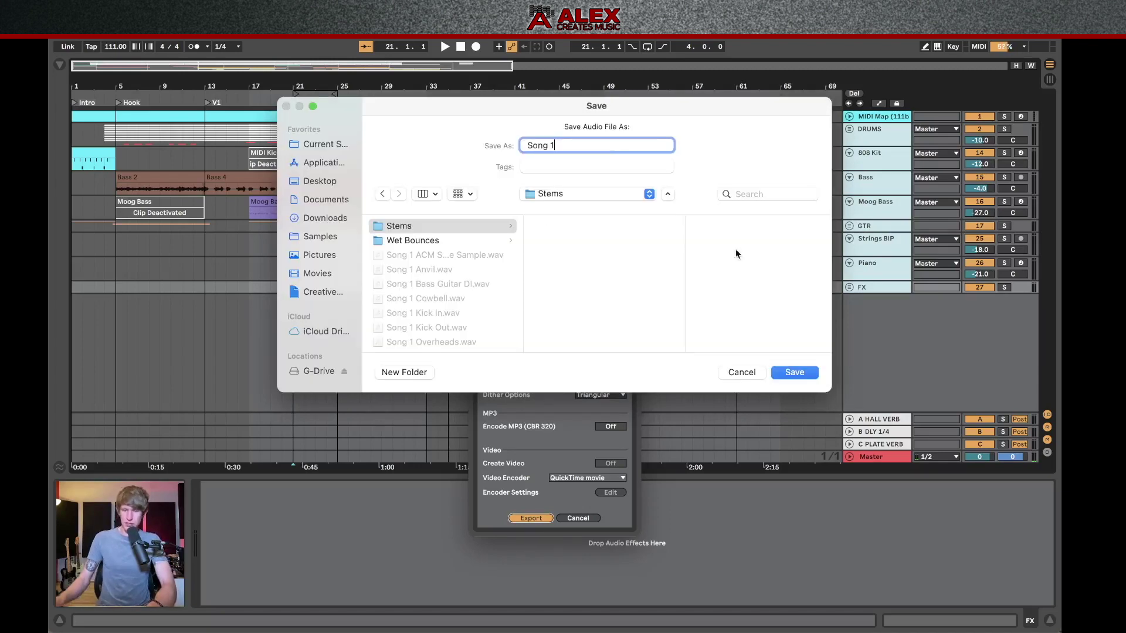
left_click(795, 373)
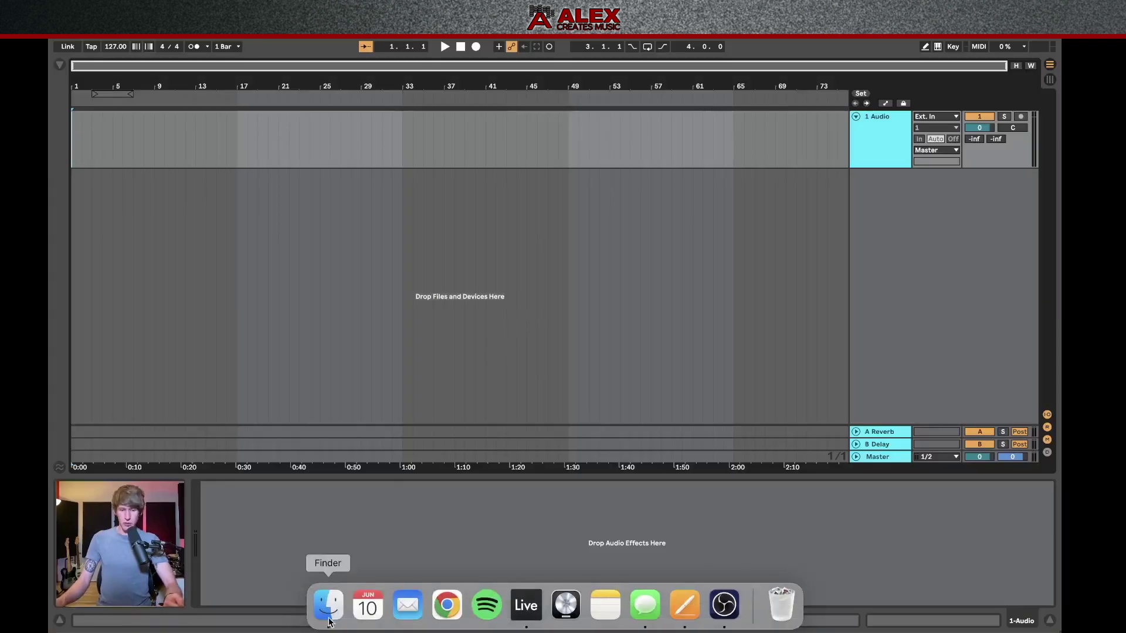
Select all 31 exported track files in Finder and drag them into the arrangement.
left_click(329, 605)
scroll(505, 352, "down", 10)
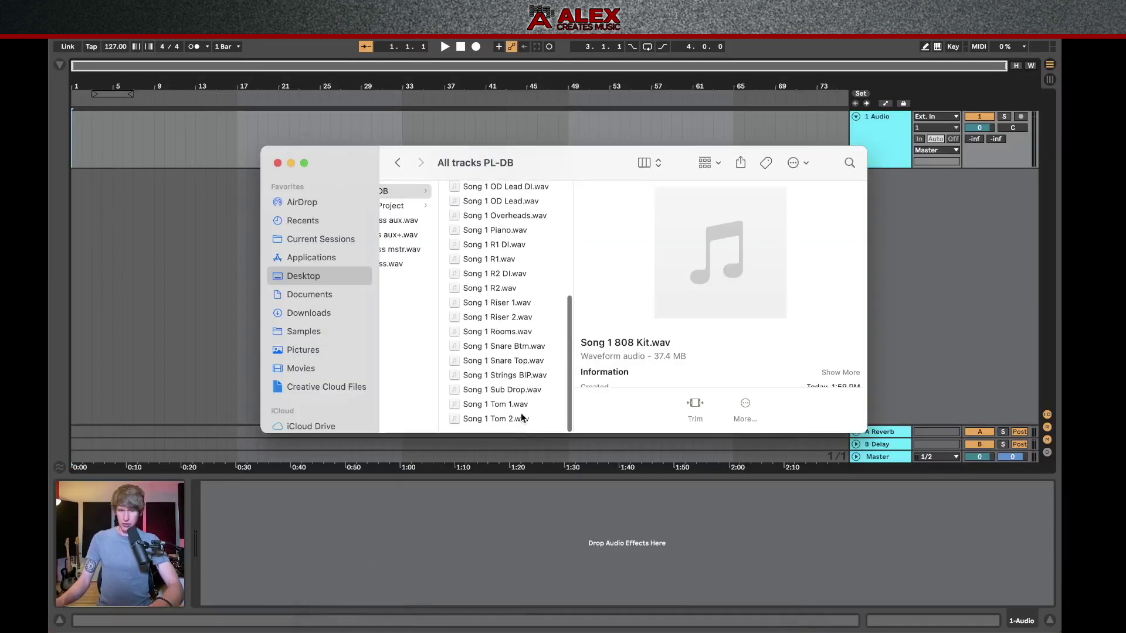
key("super+a")
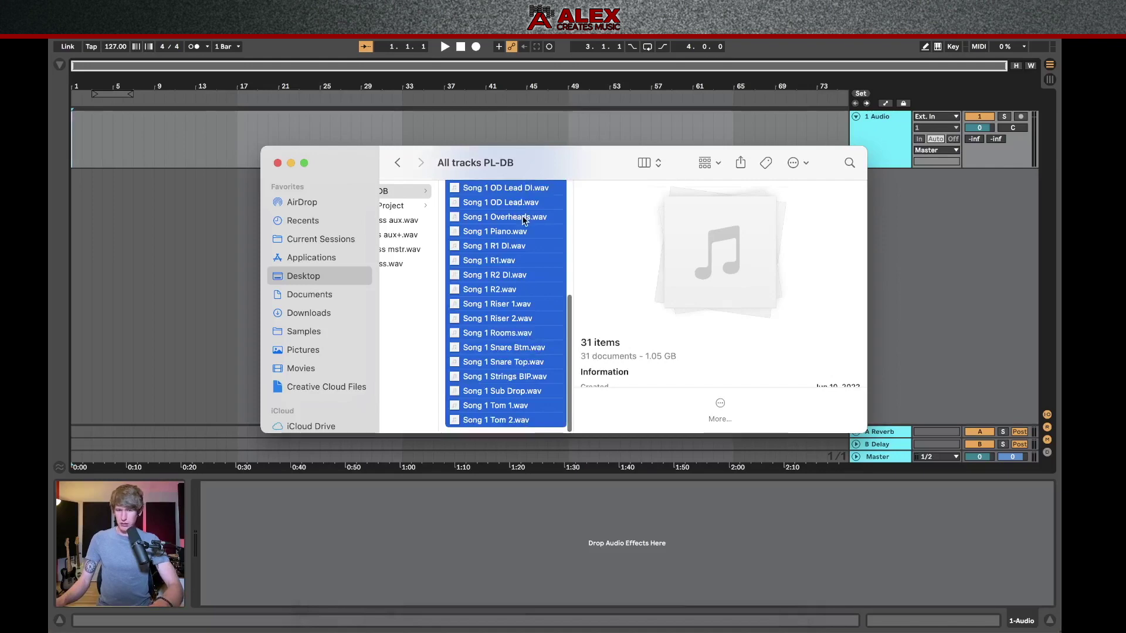
left_click_drag(523, 219, 76, 158)
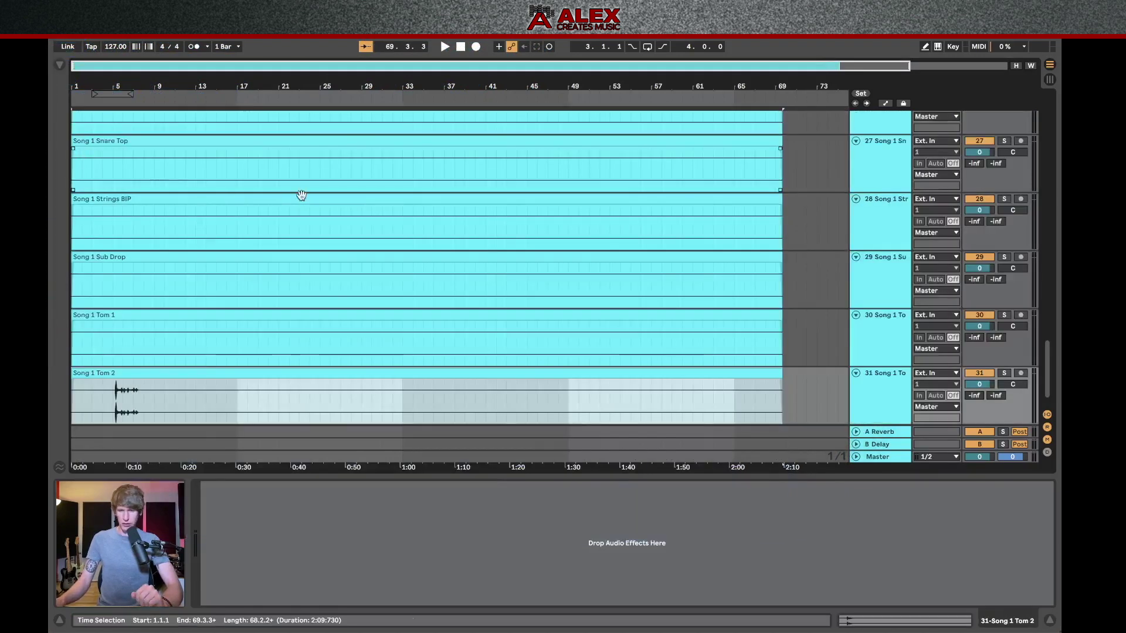
Widen the track headers and move the Song 1 MIDI Map (111bpm) track to the top.
left_click(874, 386, "super")
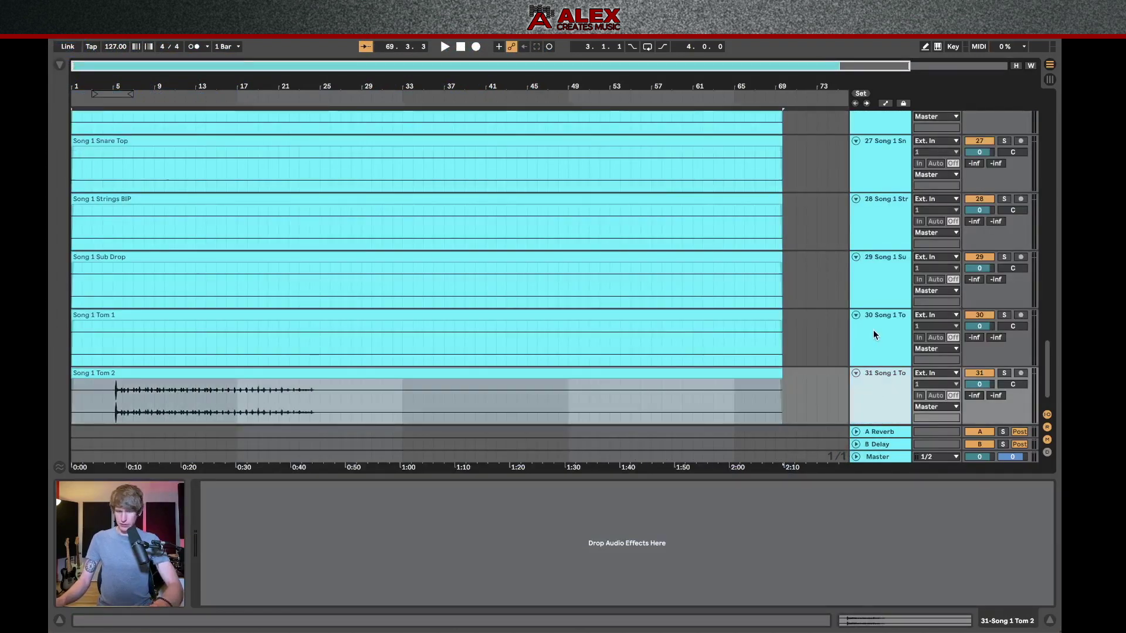
key("super+z")
key("super+shift+z")
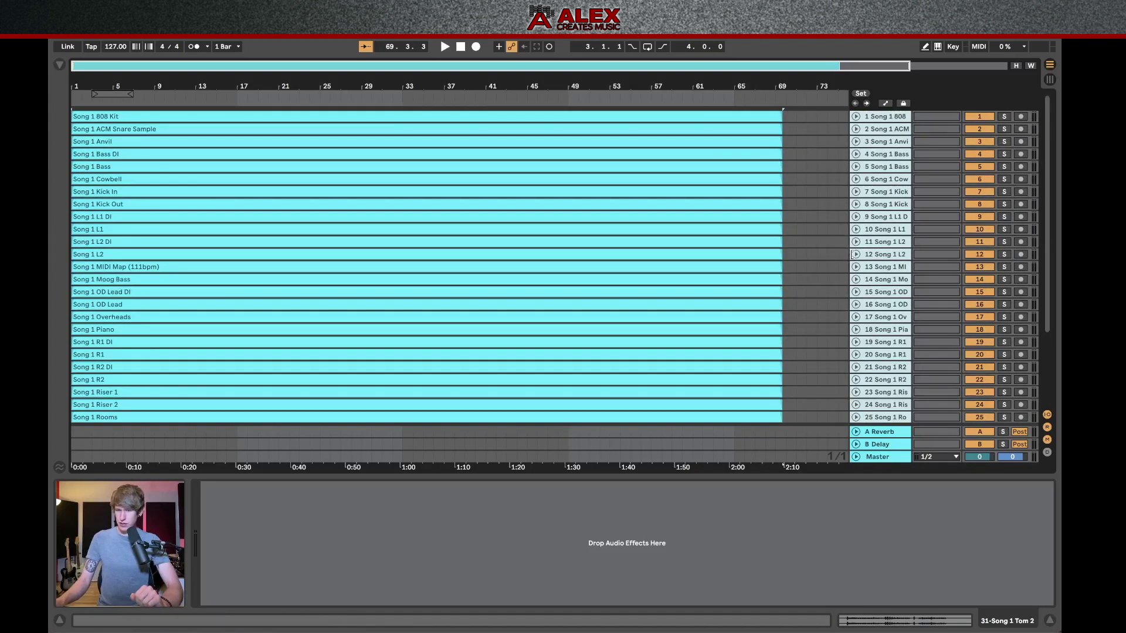
left_click_drag(851, 254, 800, 255)
left_click_drag(875, 268, 862, 116)
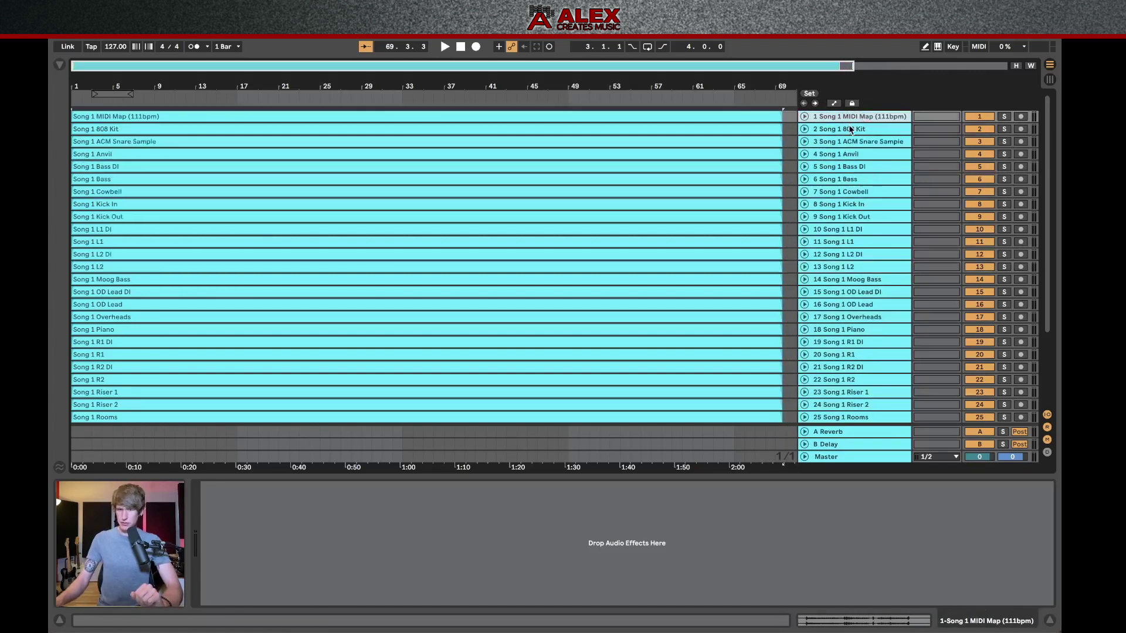
Deactivate the six DI tracks: Bass, L1, L2, OD Lead, R1 and R2 DI.
left_click(805, 116)
left_click(183, 133)
left_click(854, 213)
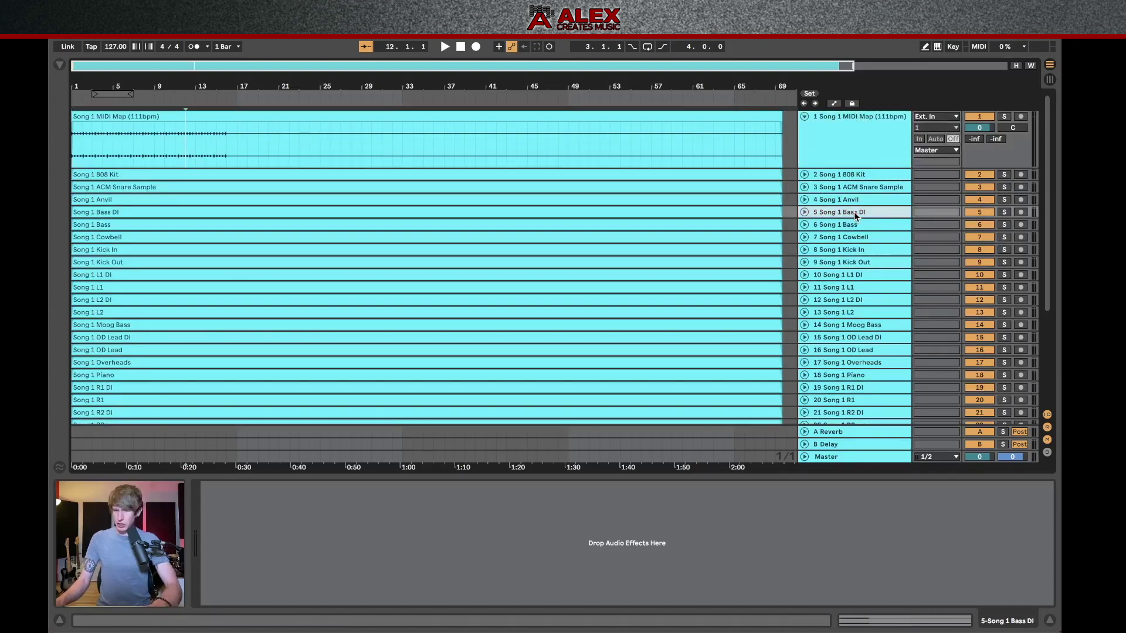
left_click(884, 271, "ctrl")
left_click(883, 299, "ctrl")
left_click(901, 338, "ctrl")
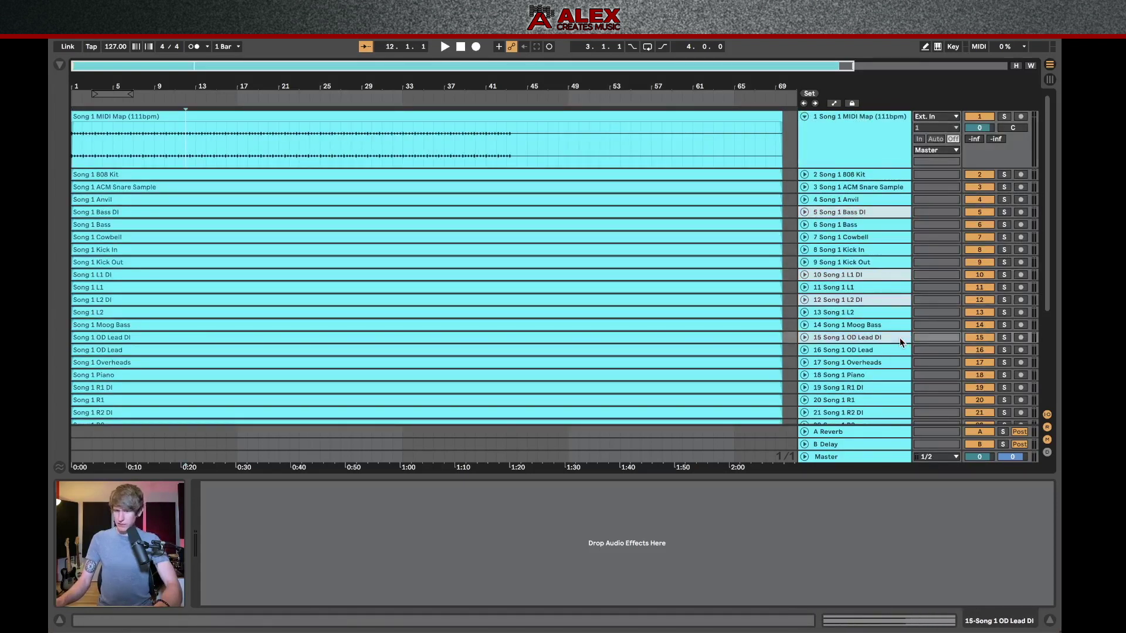
left_click(878, 386, "ctrl")
left_click(880, 412, "ctrl")
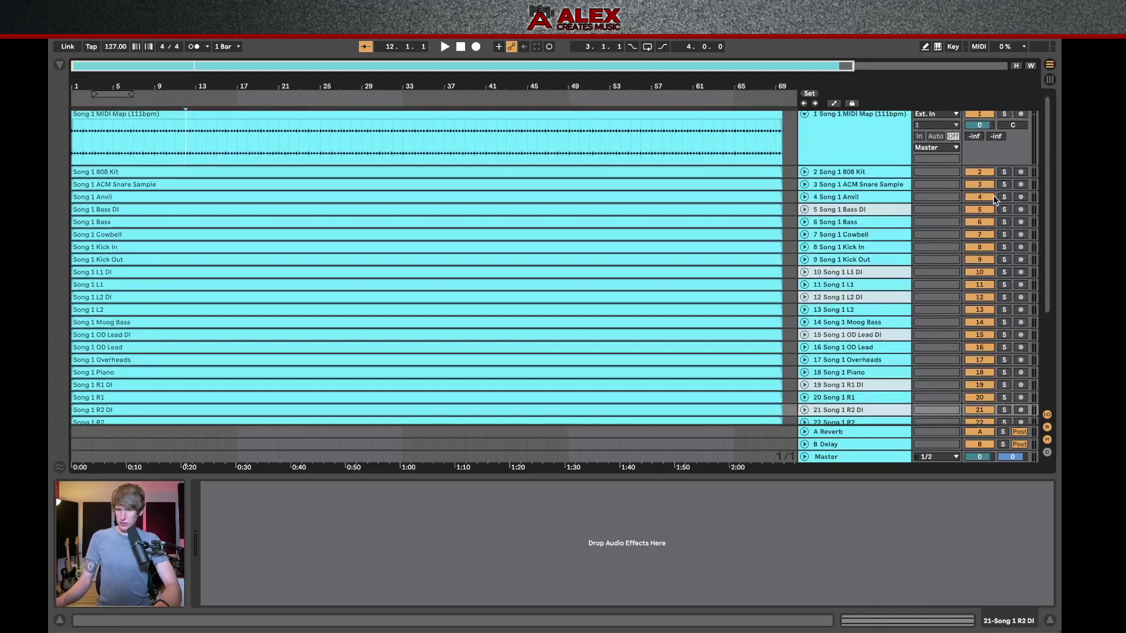
left_click(978, 210)
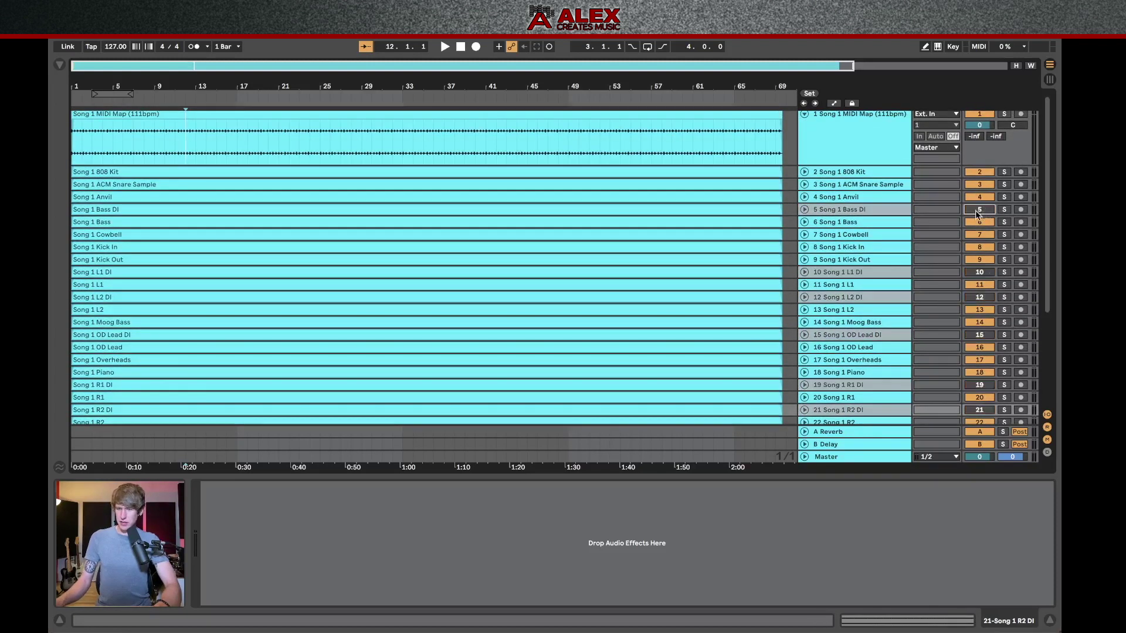
Set the Master volume to -9.
left_click(1016, 456)
type("-9")
key("Return")
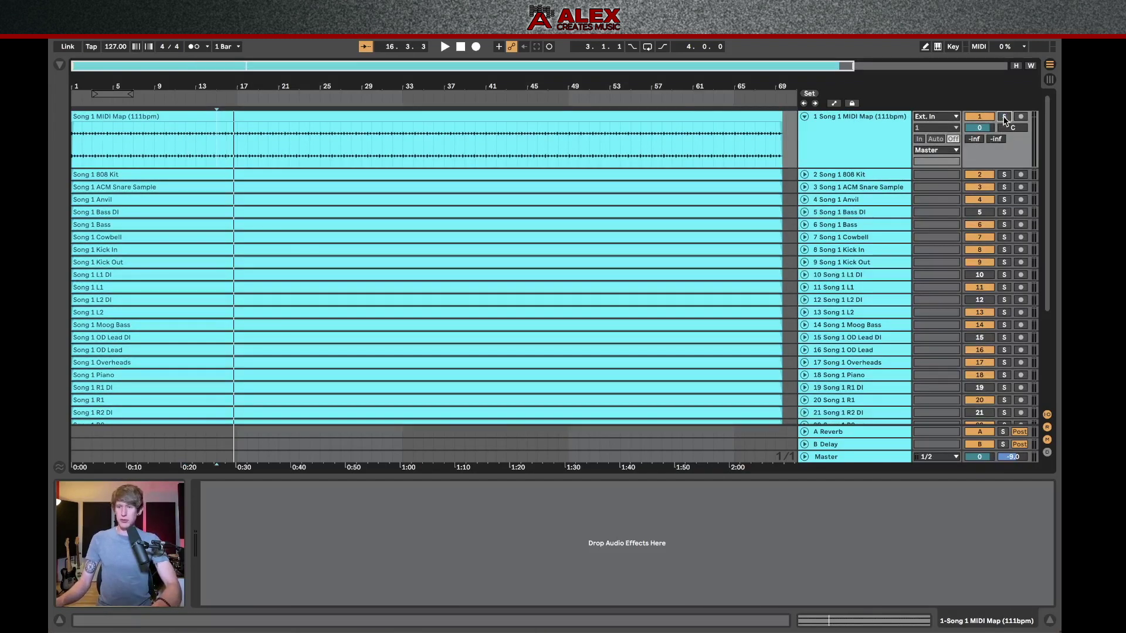
Solo the MIDI Map track, set the tempo to 111 BPM, and test playback with the metronome.
left_click(1005, 116)
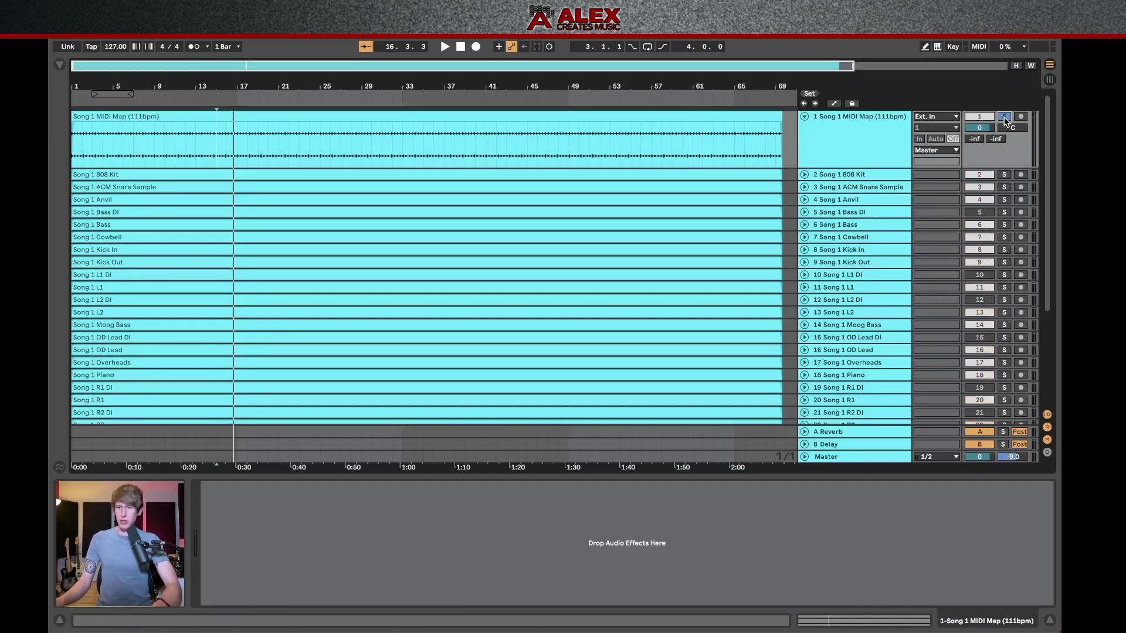
left_click(115, 47)
type("111")
key("Return")
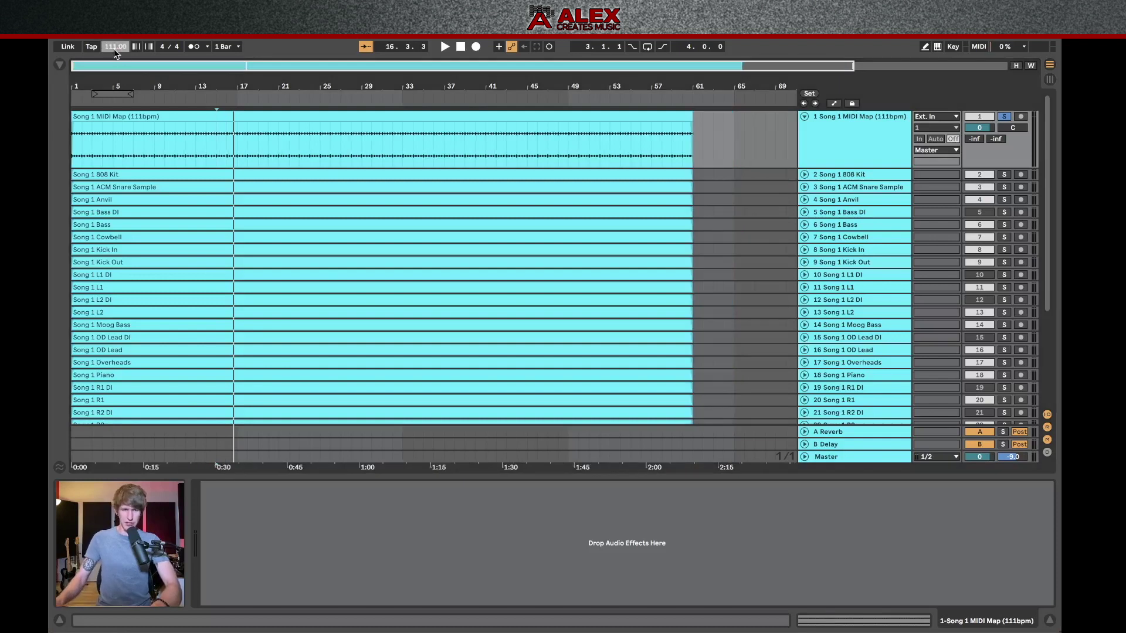
key("space")
left_click(193, 47)
left_click(194, 46)
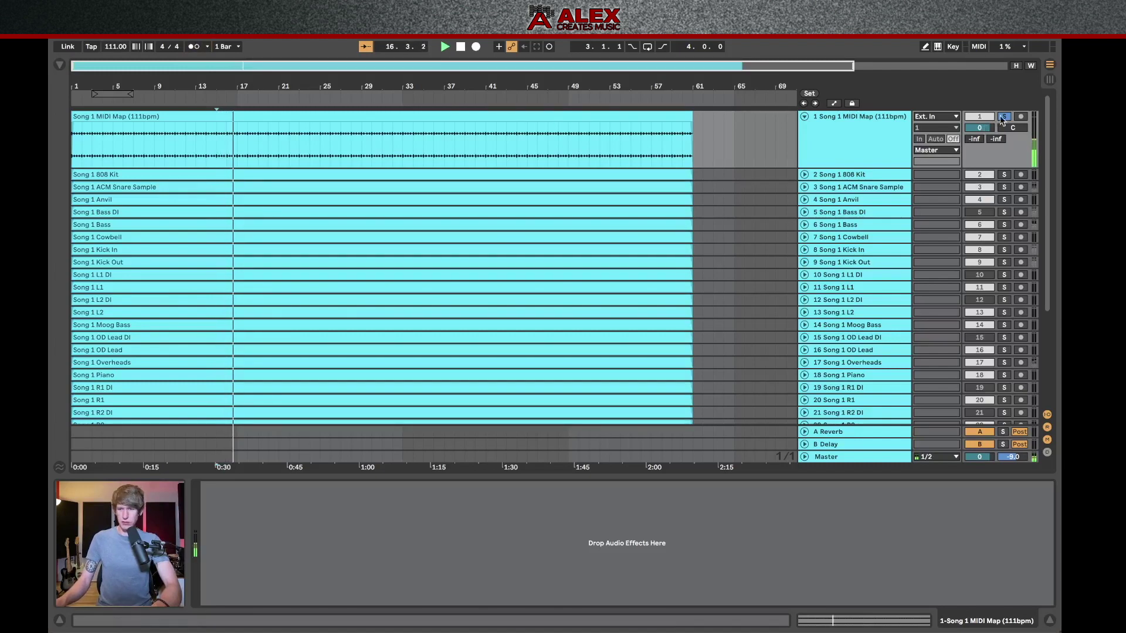
key("space")
Expand all tracks and play them back from bar 25.
left_click(805, 175, "alt")
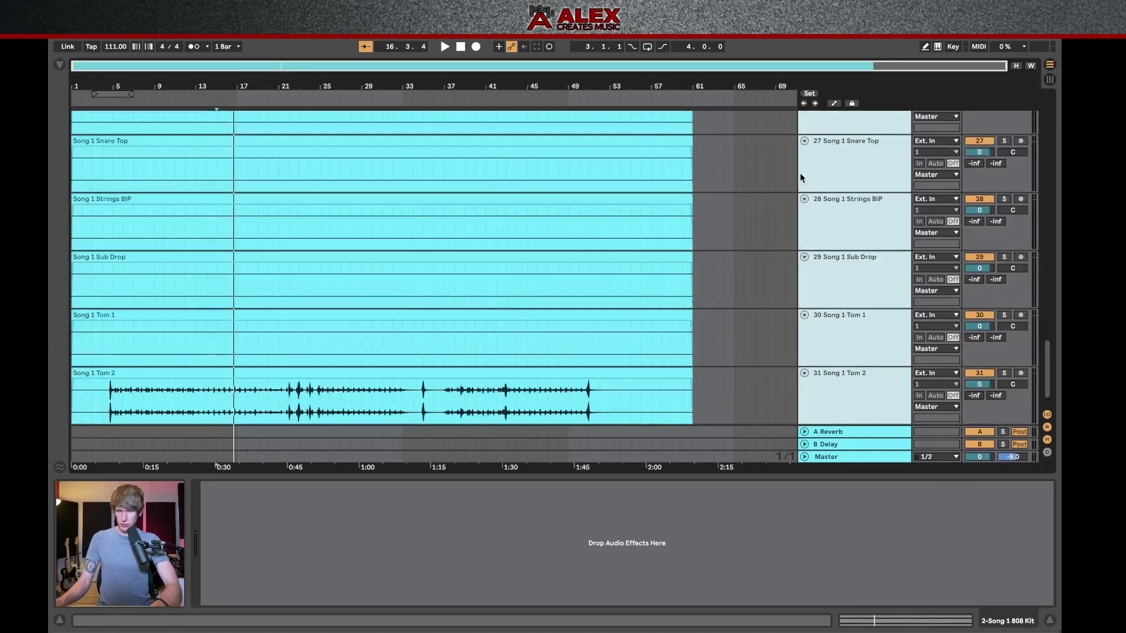
scroll(791, 174, "up", 20)
left_click(326, 187)
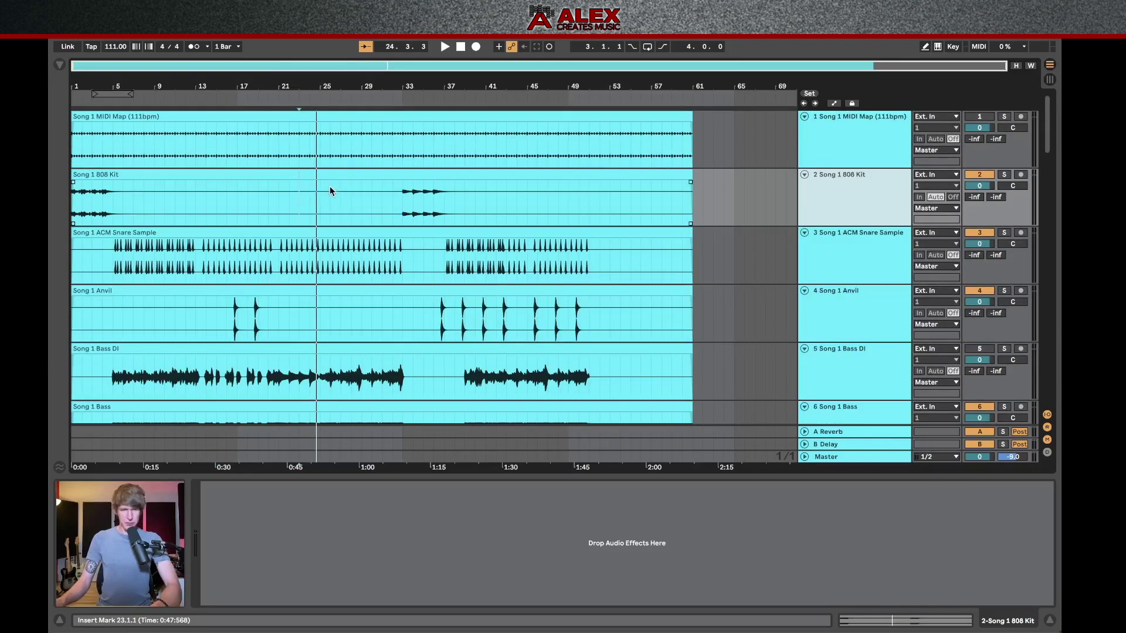
left_click(324, 193)
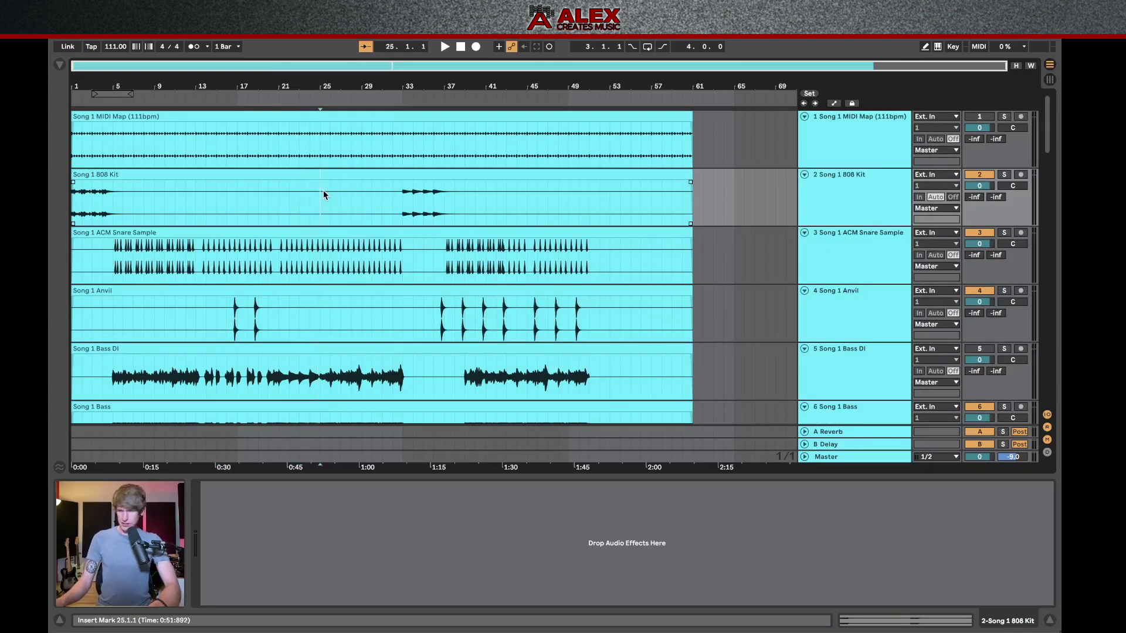
key("space")
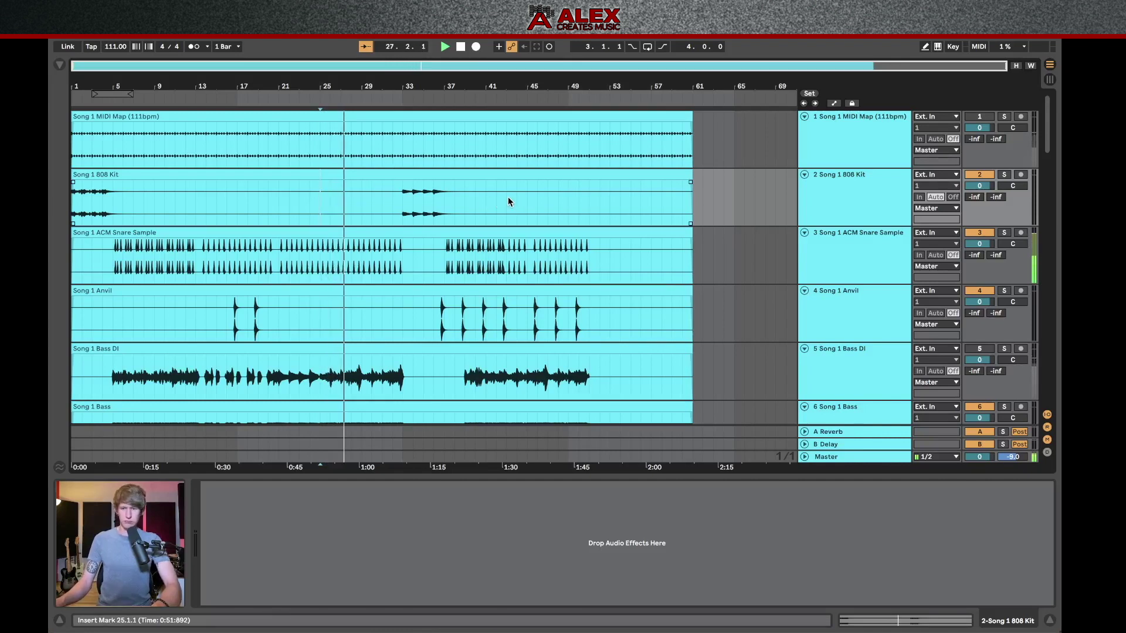
key("space")
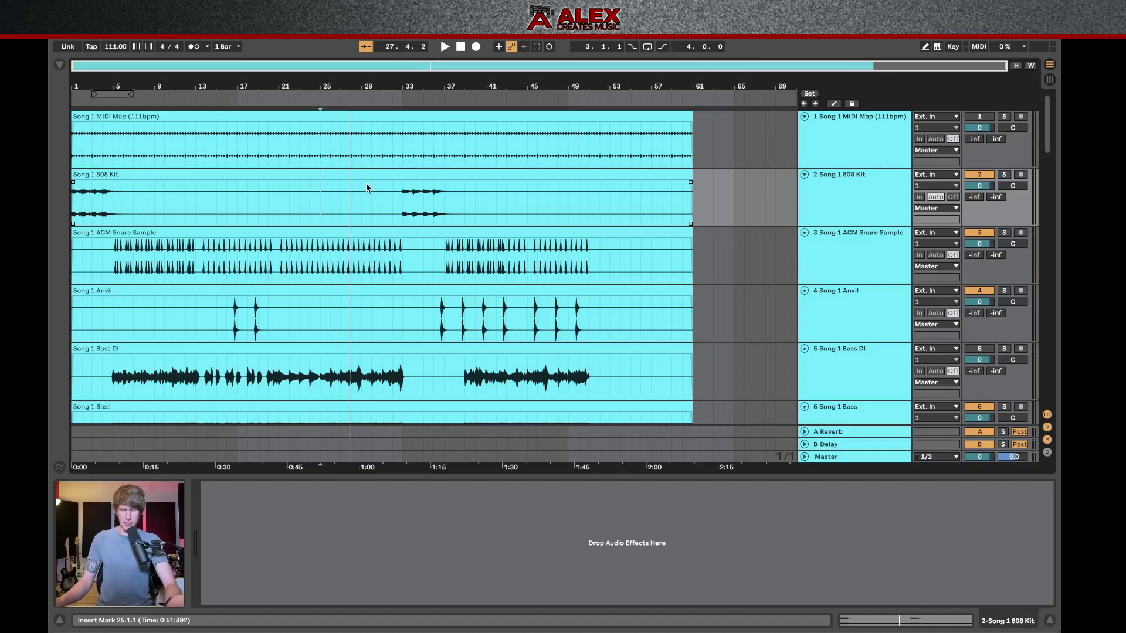
scroll(367, 184, "down", 10)
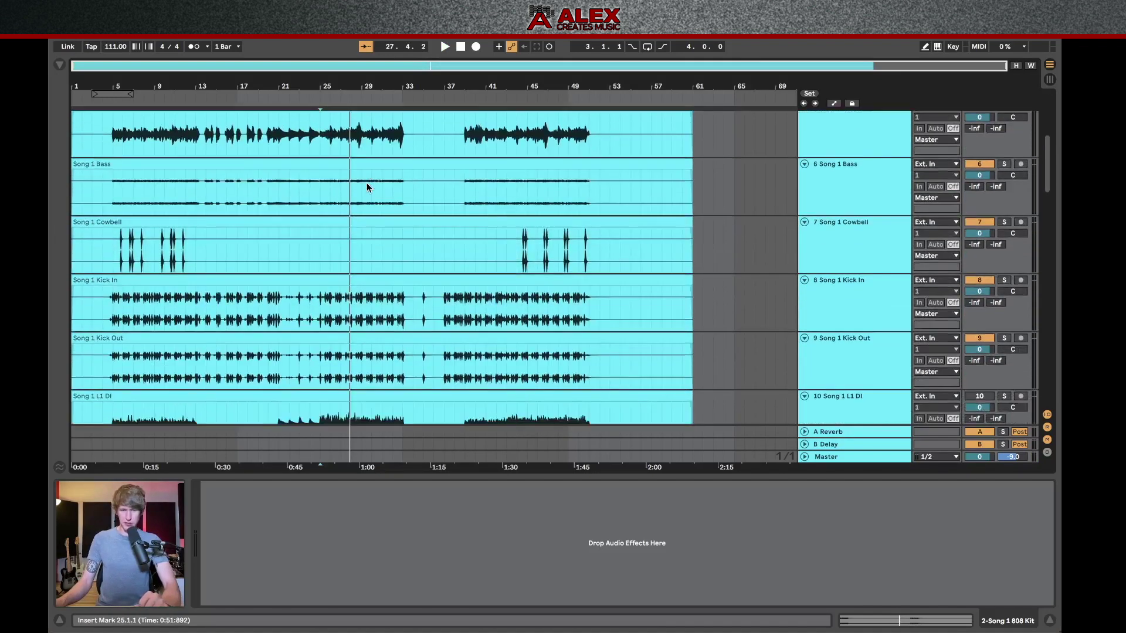
scroll(365, 183, "down", 4)
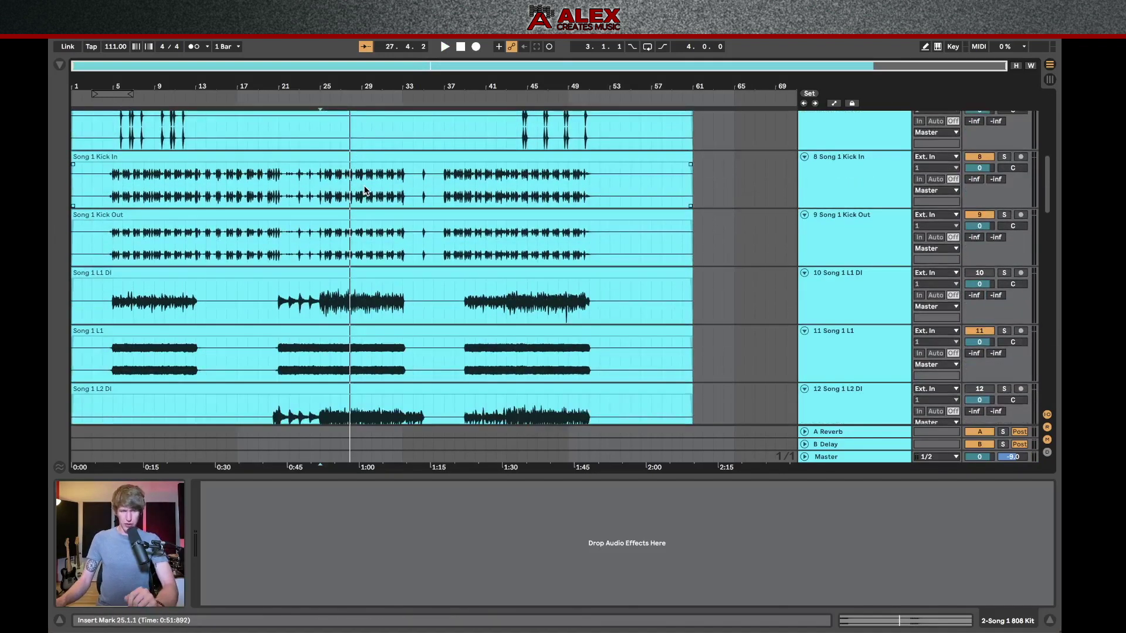
left_click_drag(123, 305, 194, 311)
left_click(194, 311)
scroll(298, 290, "down", 3)
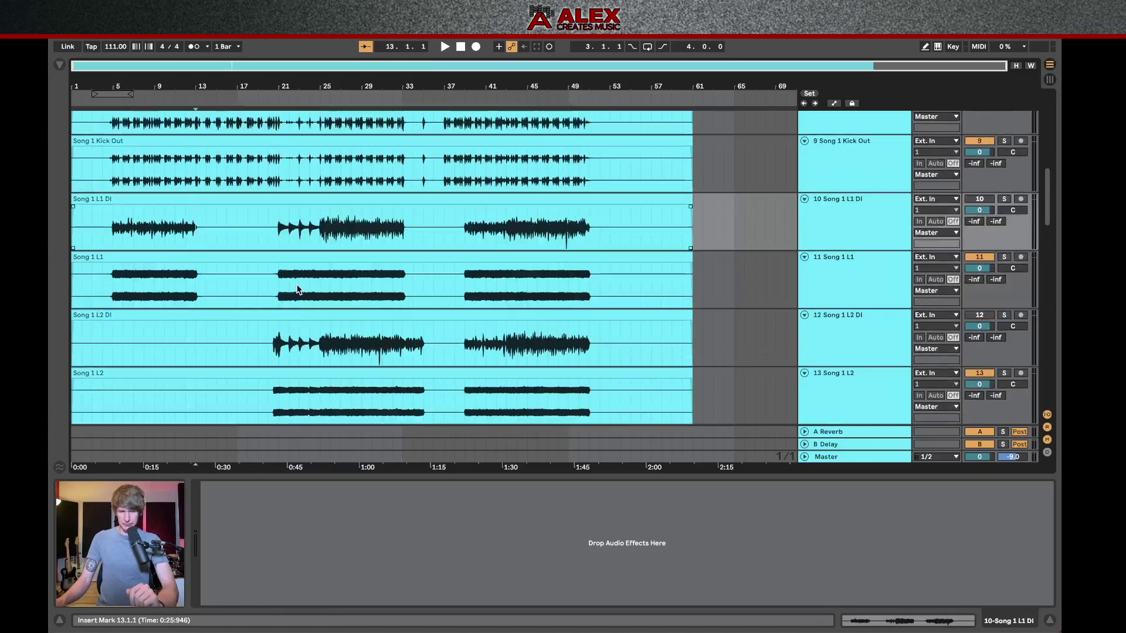
scroll(214, 294, "down", 4)
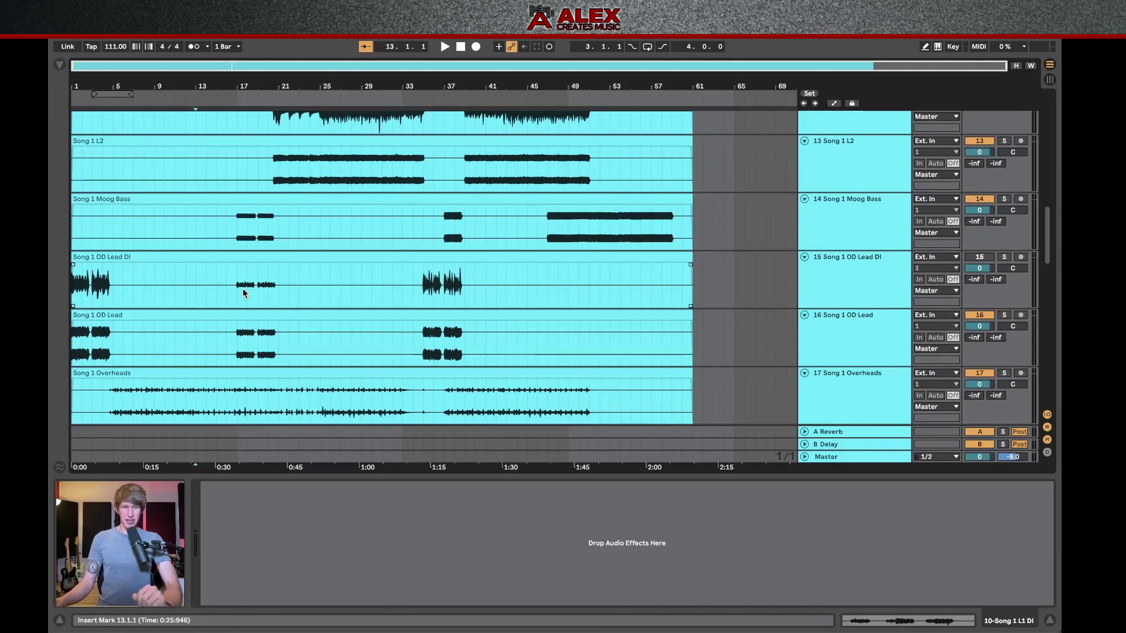
scroll(245, 293, "down", 1)
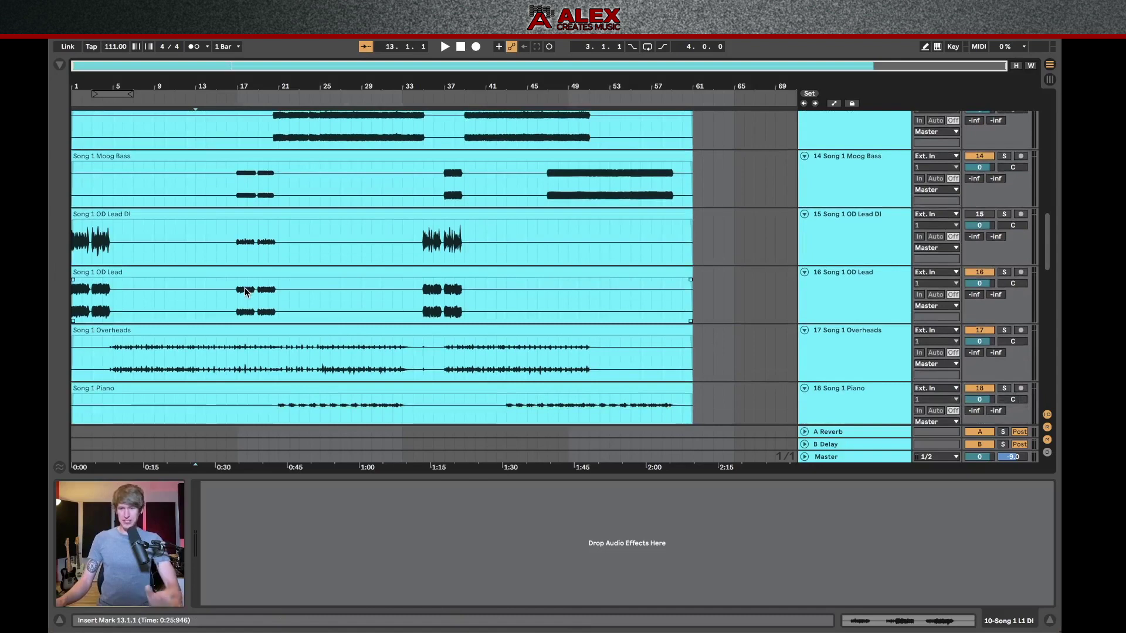
scroll(341, 273, "down", 12)
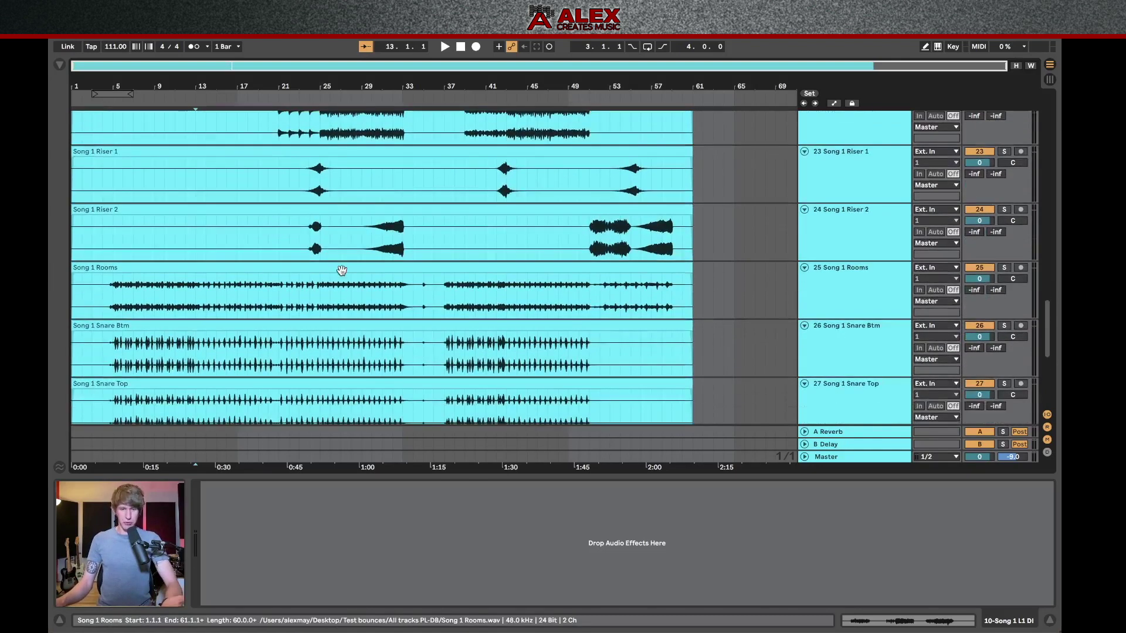
scroll(251, 211, "down", 1)
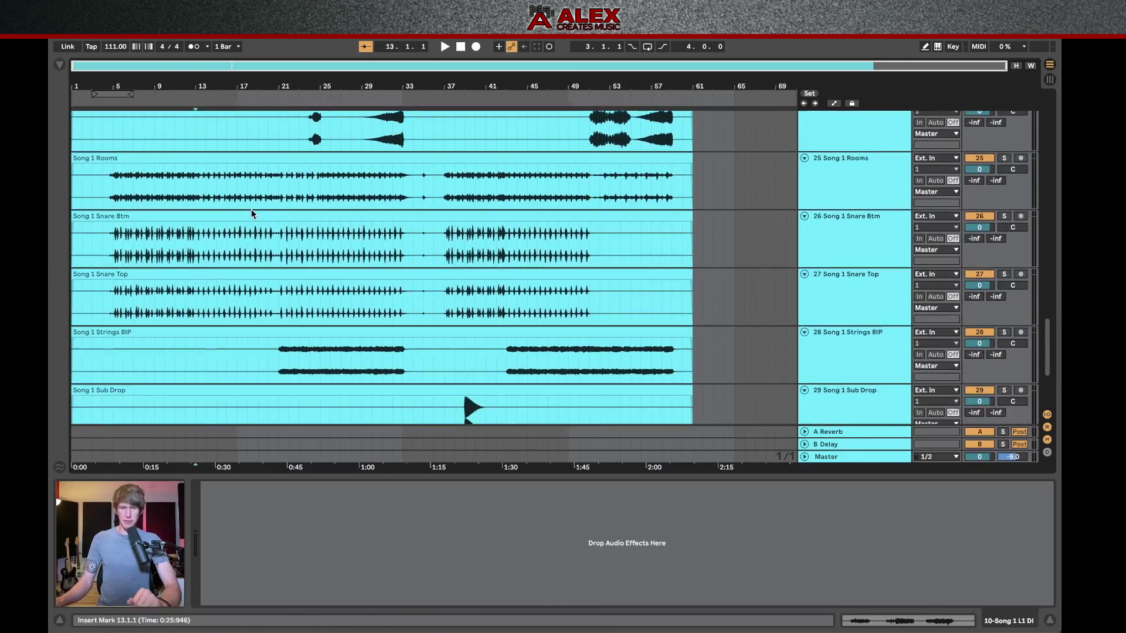
scroll(251, 210, "down", 3)
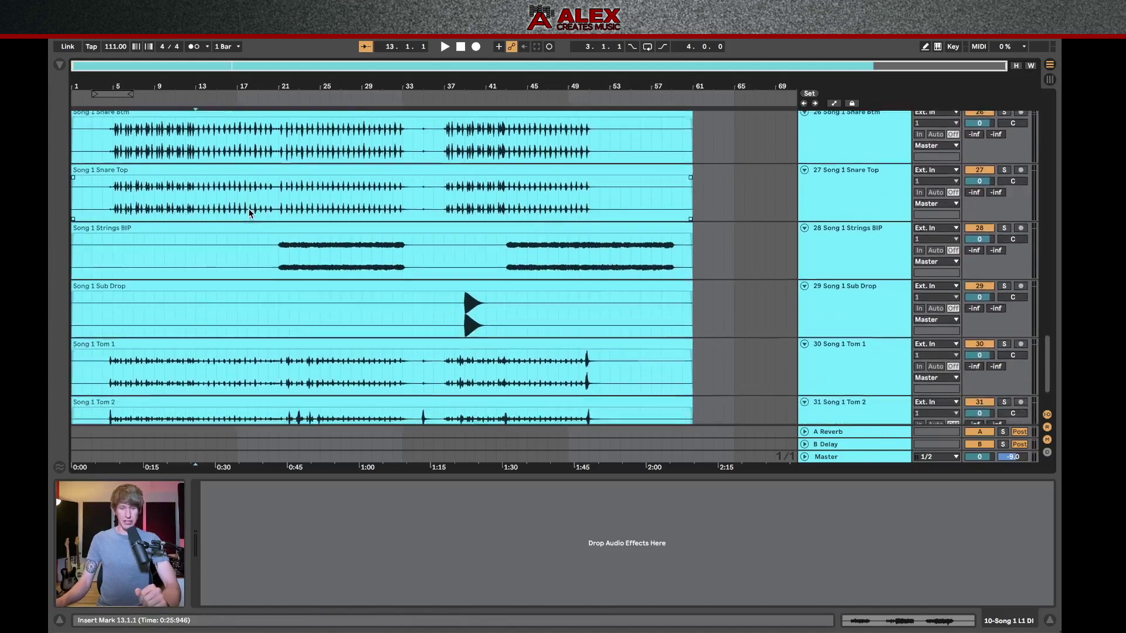
Group every track into a group named TRACKS, fold it closed and deactivate it.
key("super+alt+u")
key("super+g")
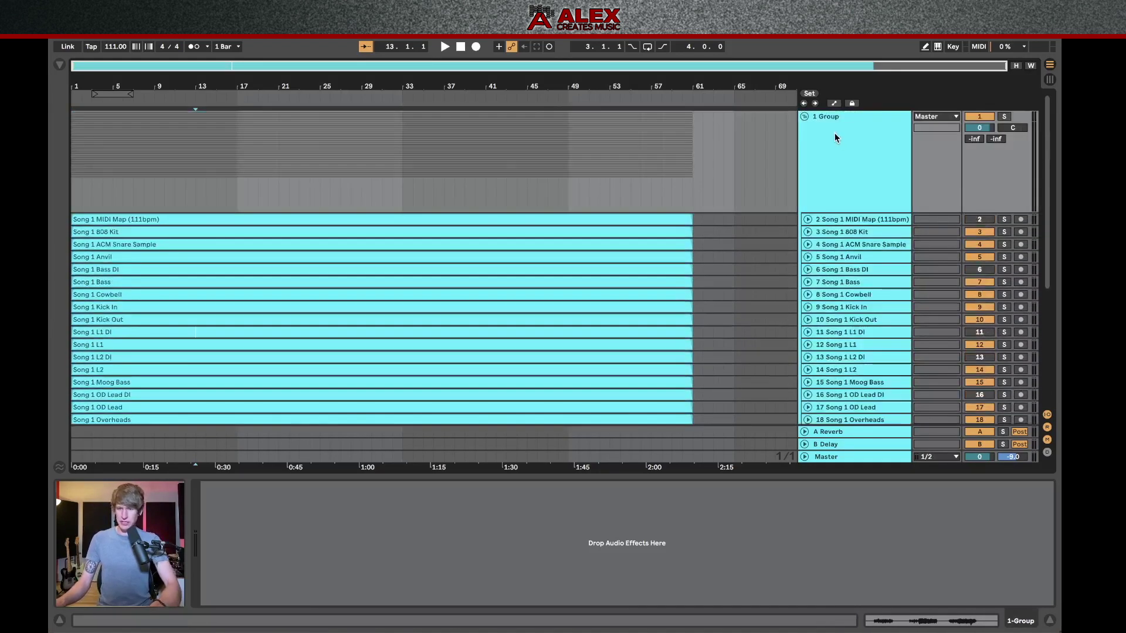
key("super+r")
type("TRACKS")
key("Return")
left_click(804, 116)
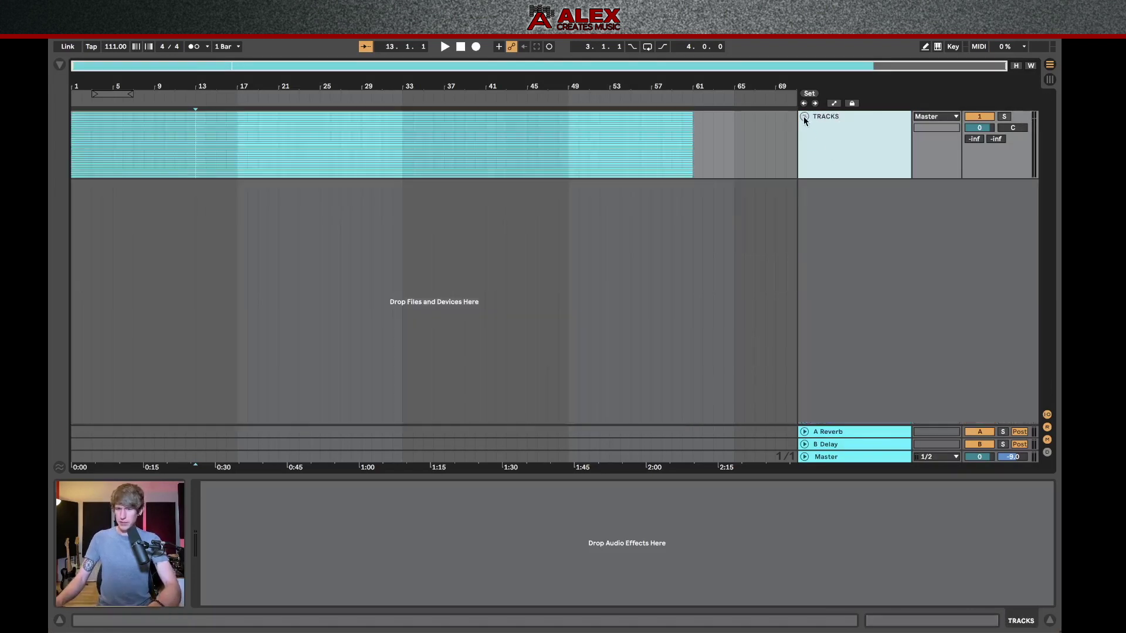
left_click(983, 117)
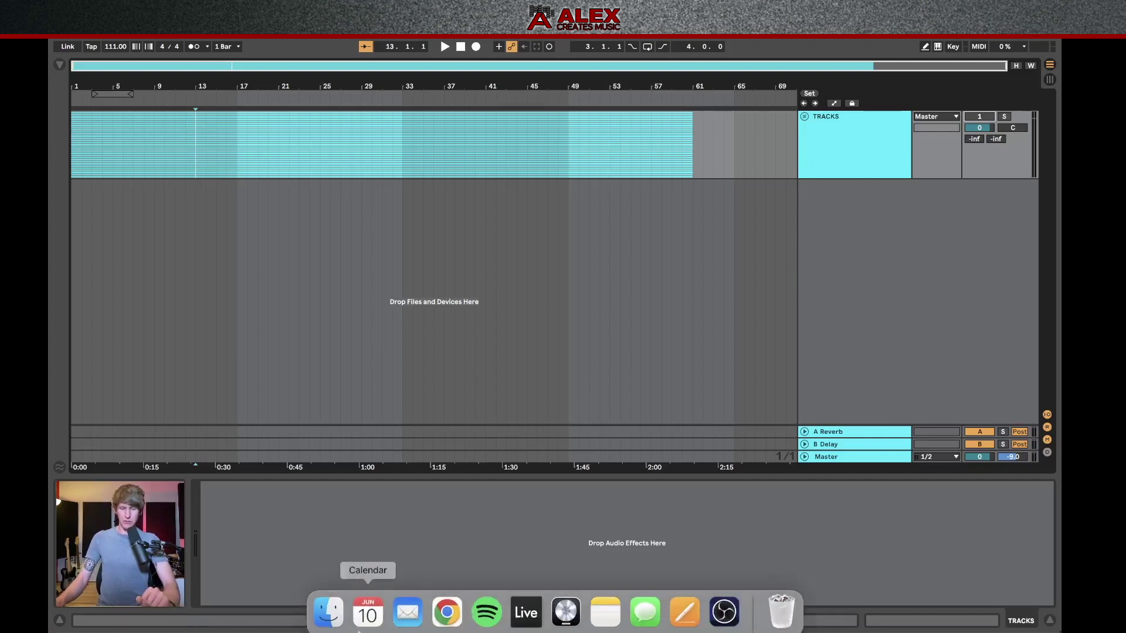
Drag the eight stem WAVs from the Stems folder into the arrangement below TRACKS.
left_click(331, 627)
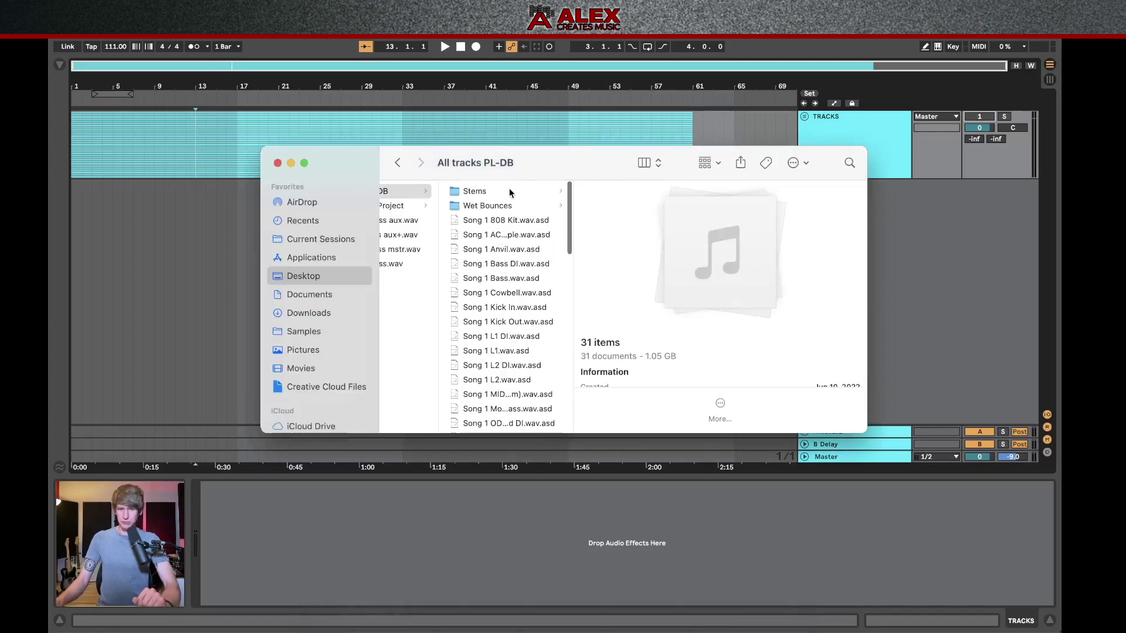
left_click(510, 191)
left_click_drag(666, 319, 76, 197)
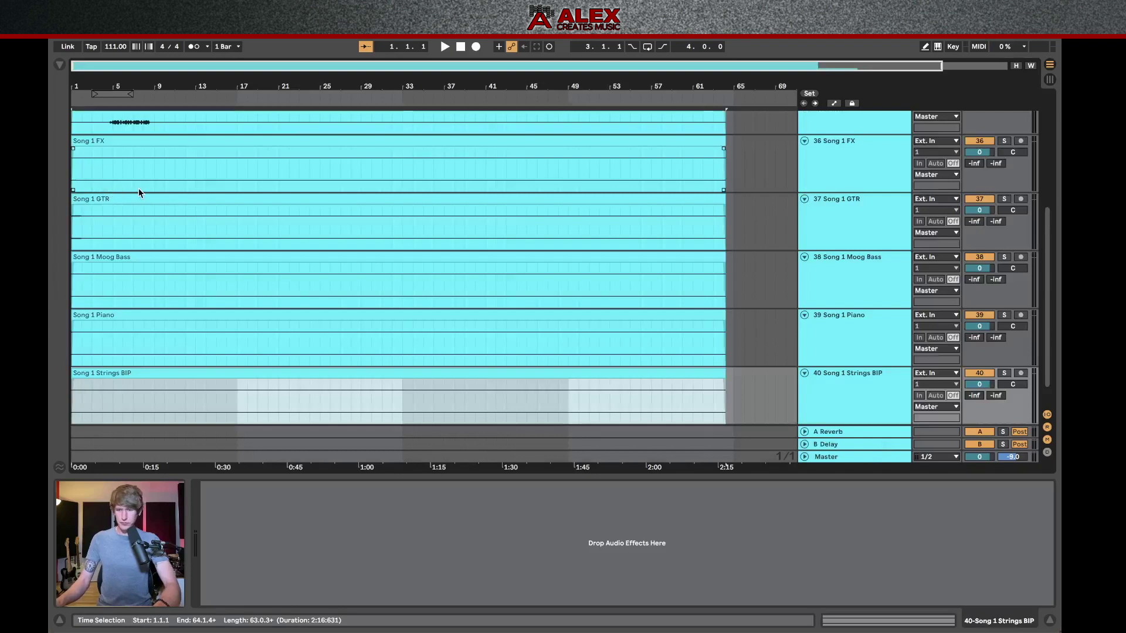
scroll(272, 216, "up", 5)
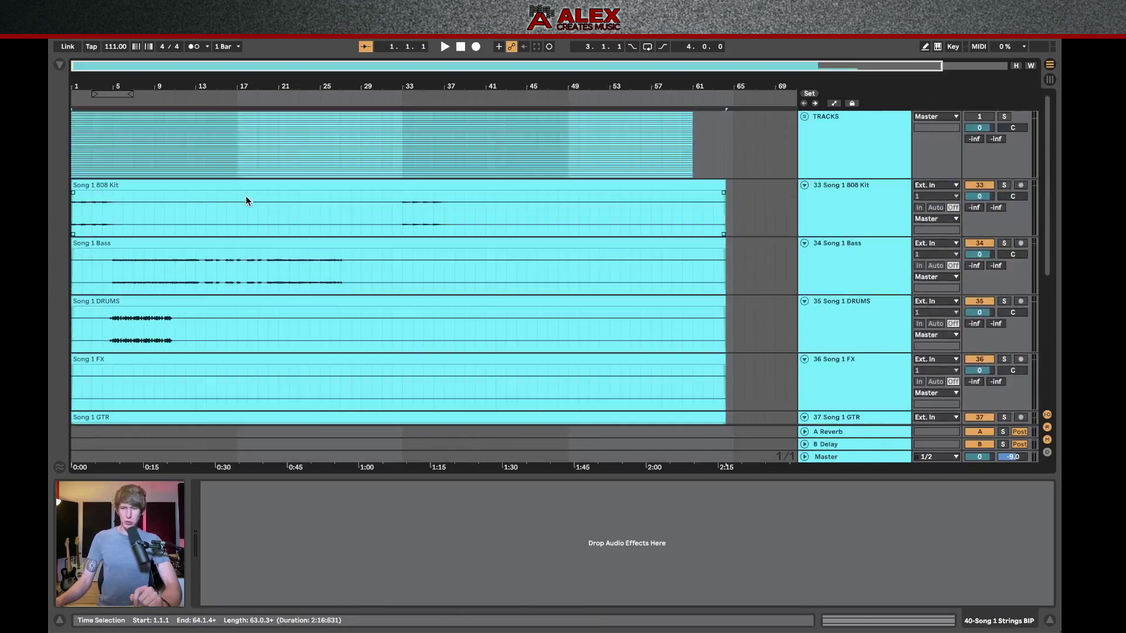
left_click(271, 214)
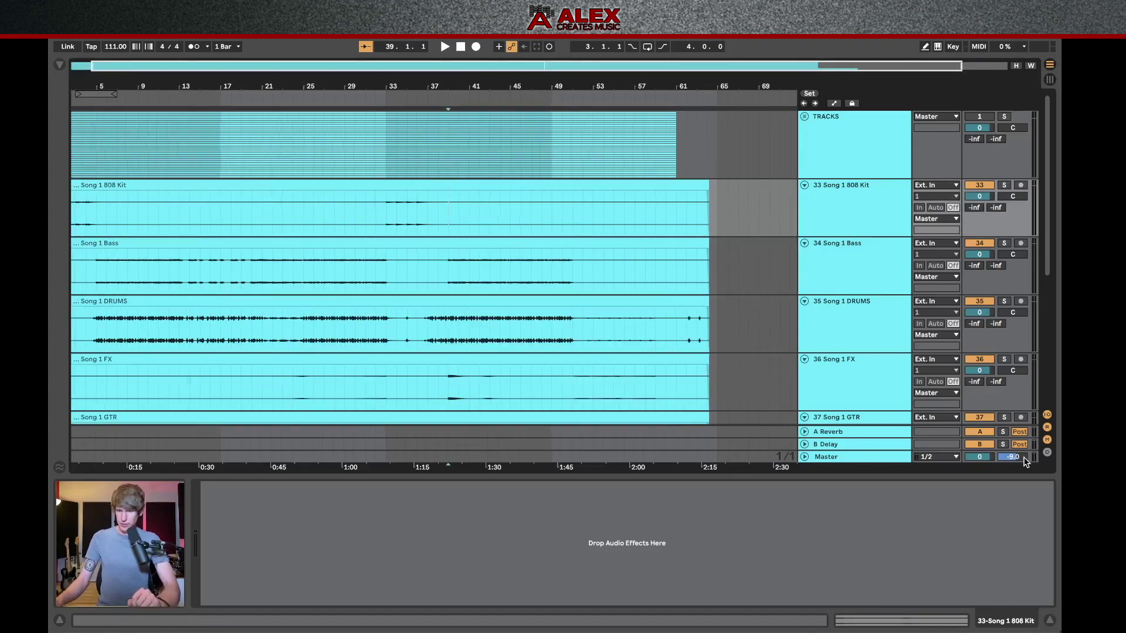
Raise the Master volume to 0.1, play the Song 1 Bass stem, then set the playback point in DRUMS and past bar 69.
left_click_drag(1026, 461, 1026, 434)
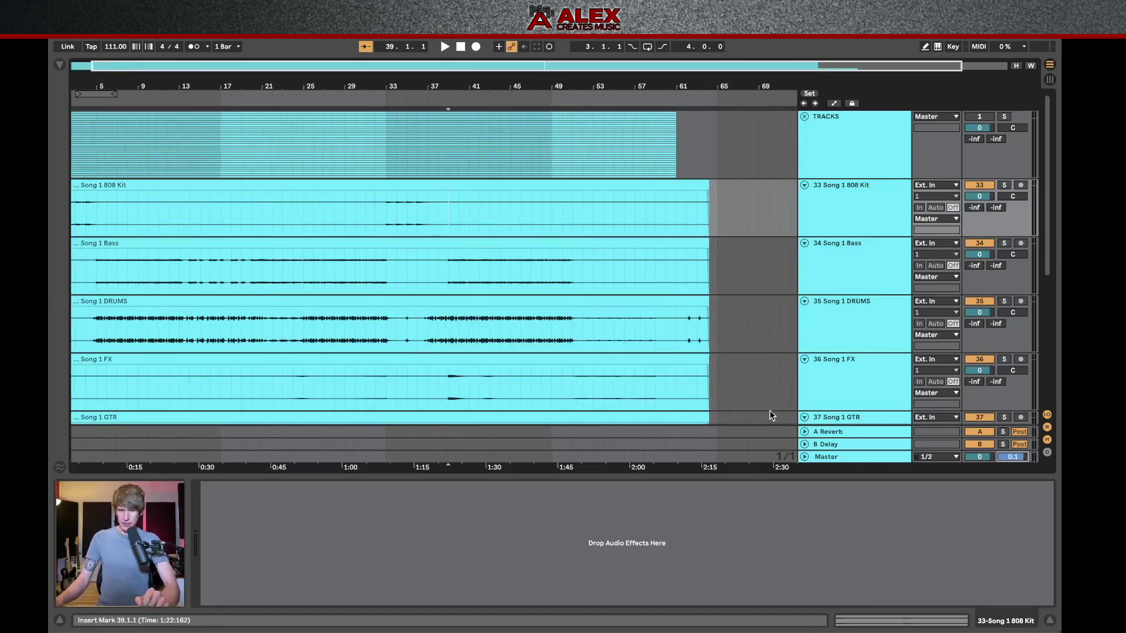
left_click(447, 274)
key("space")
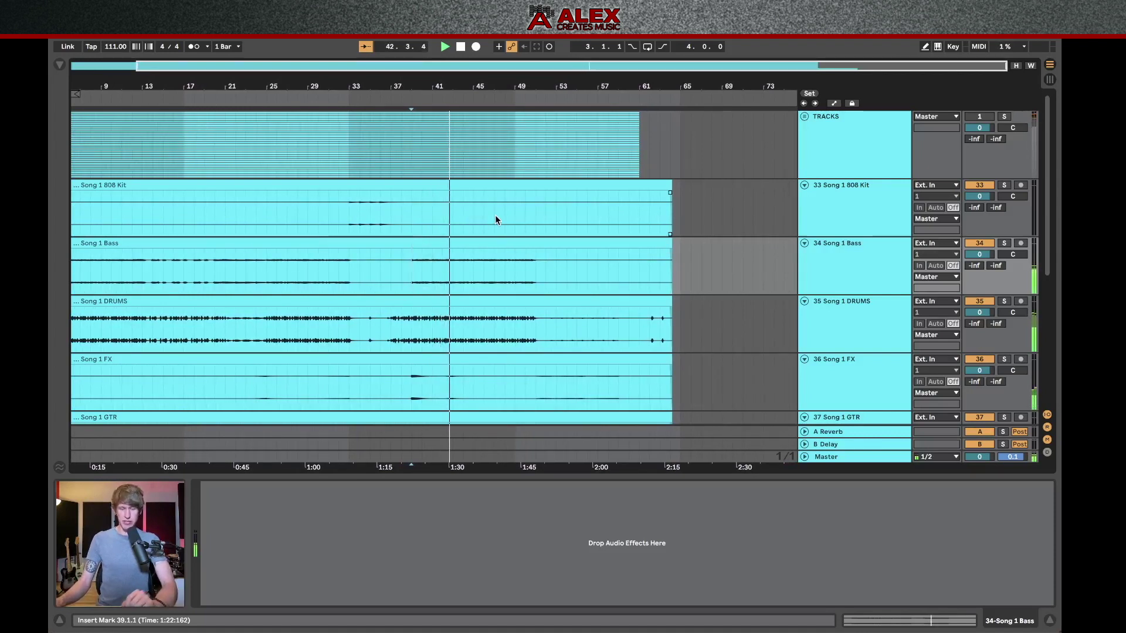
key("space")
left_click(557, 334)
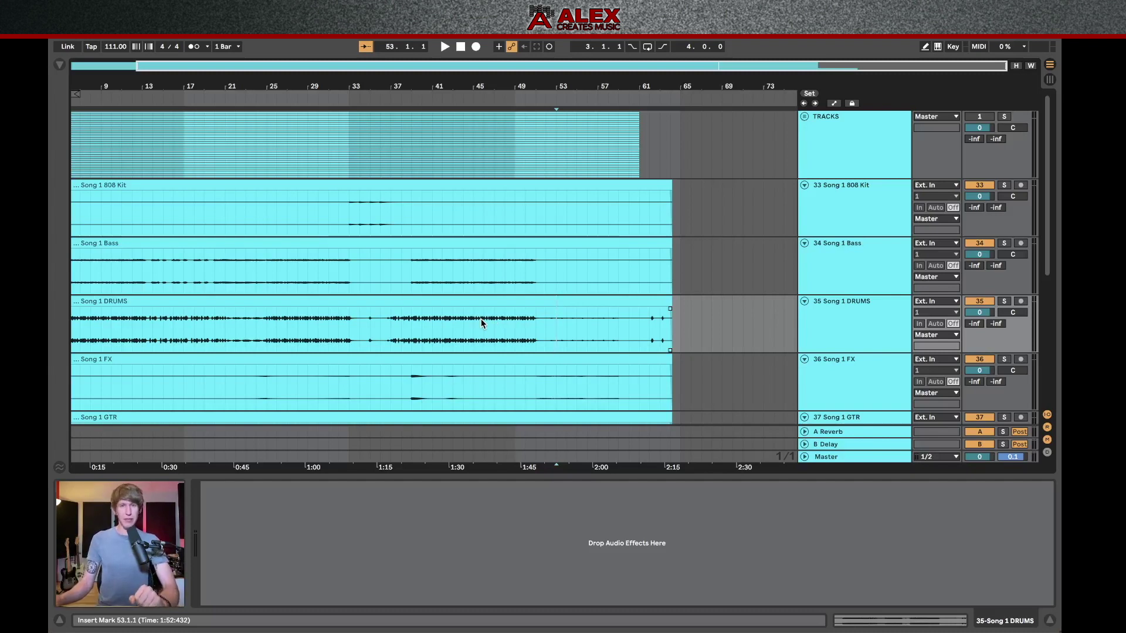
left_click(751, 168)
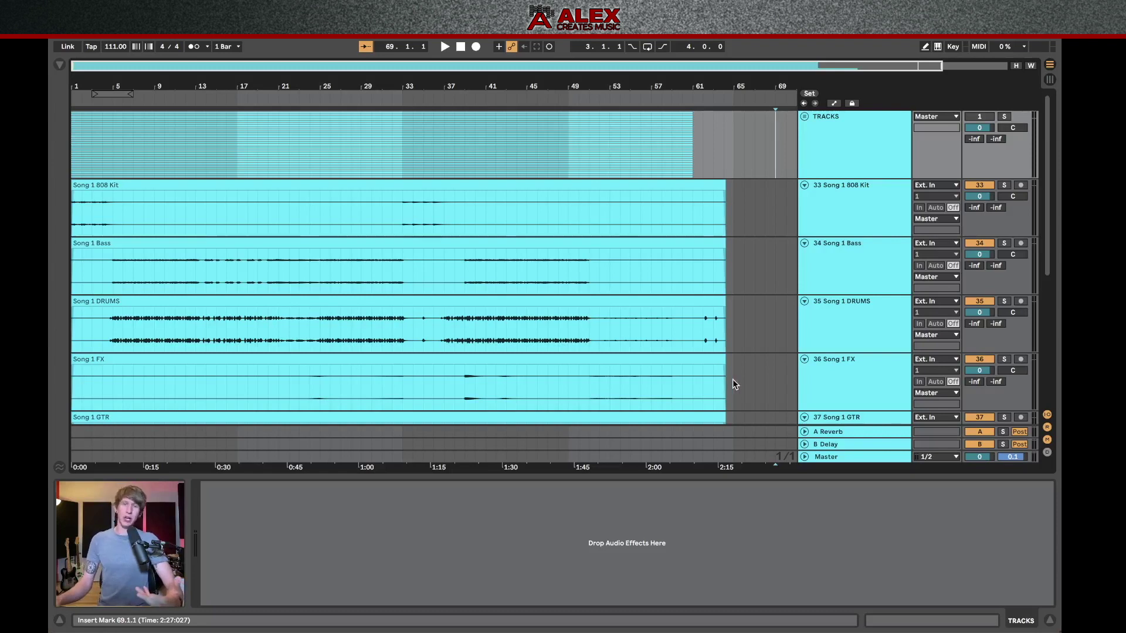
mouse_move(709, 371)
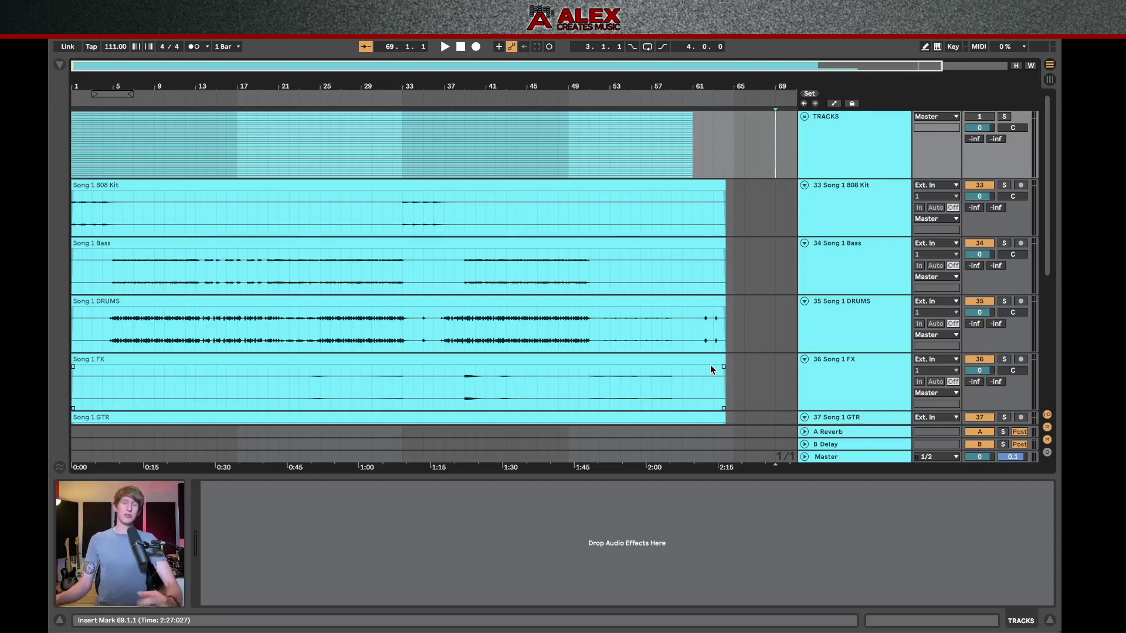